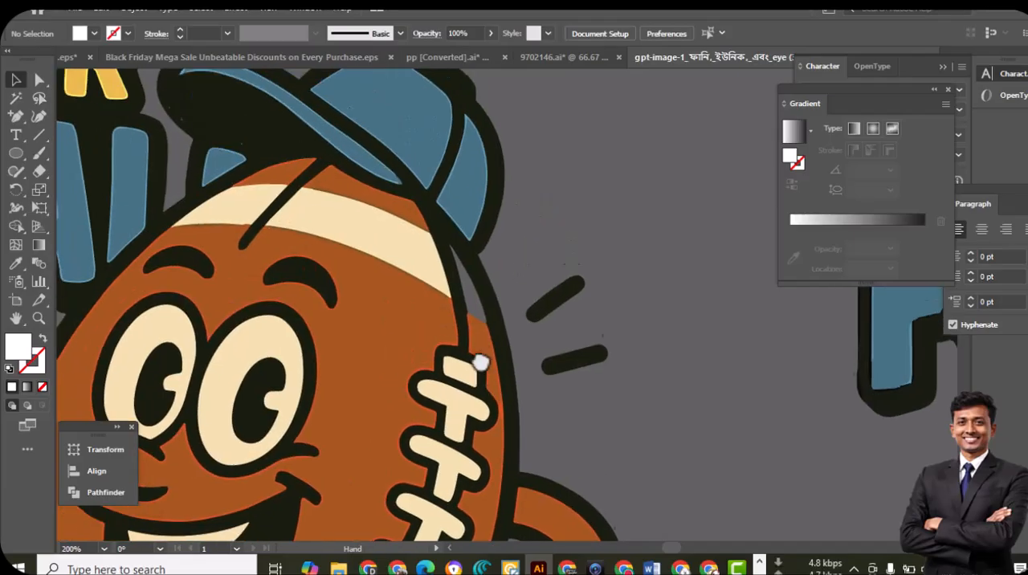
Examine the traced football mascot artwork up close, checking its outlines, face and lettering
{"action": "left_click_drag", "start_coordinate": [410, 433], "coordinate": [507, 242]}
{"action": "left_click_drag", "start_coordinate": [456, 402], "coordinate": [447, 210]}
{"action": "left_click_drag", "start_coordinate": [493, 427], "coordinate": [456, 277]}
{"action": "left_click_drag", "start_coordinate": [611, 388], "coordinate": [620, 519]}
{"action": "left_click_drag", "start_coordinate": [548, 204], "coordinate": [563, 411]}
{"action": "left_click_drag", "start_coordinate": [535, 207], "coordinate": [536, 396]}
{"action": "scroll", "coordinate": [534, 394], "scroll_direction": "up", "scroll_amount": 5}
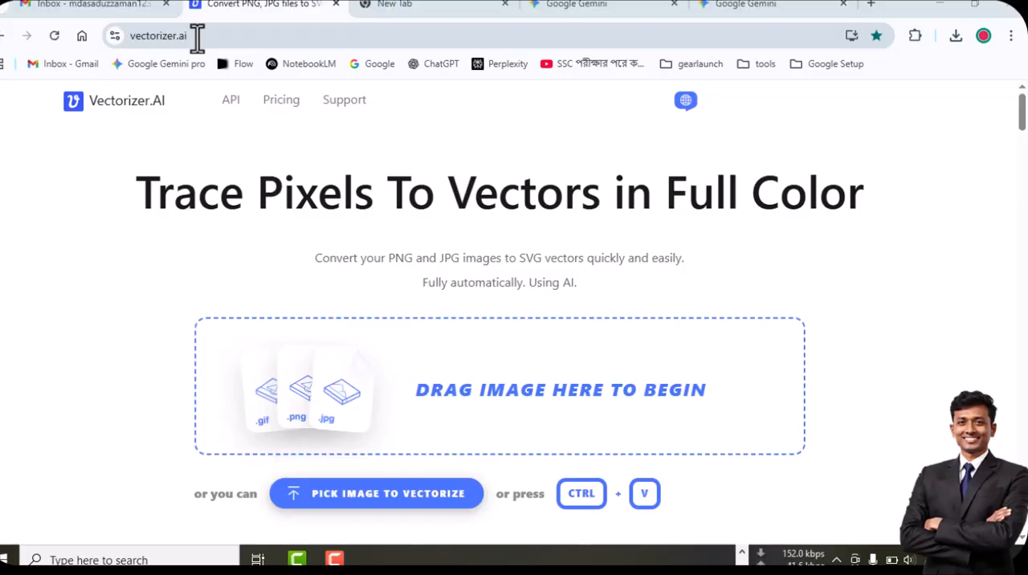
Capture the Vectorizer.AI home page as a screenshot and copy it to the clipboard
{"action": "key", "text": "Print"}
{"action": "left_click_drag", "start_coordinate": [2, 72], "coordinate": [1022, 545]}
{"action": "key", "text": "ctrl+c"}
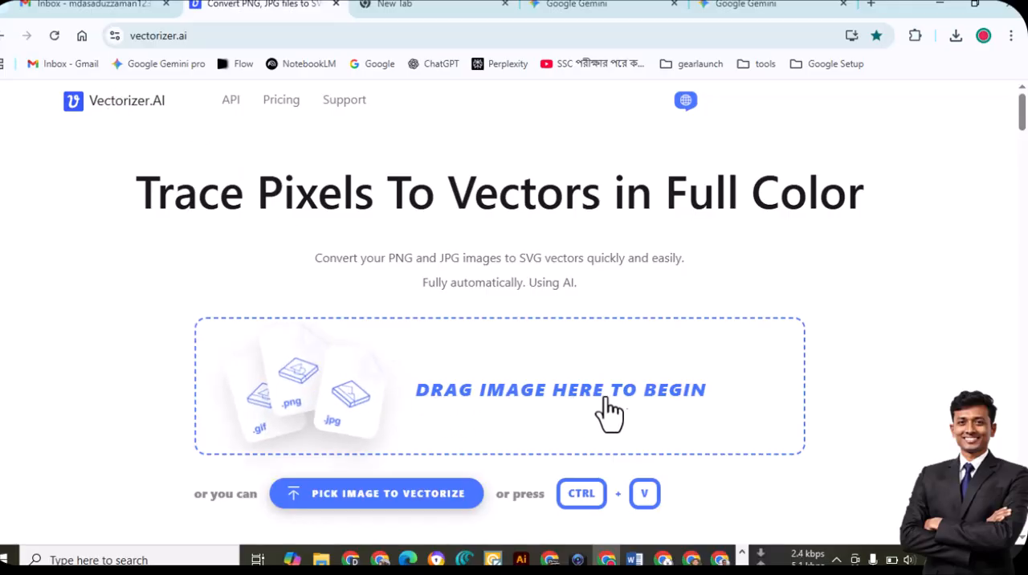
Upload "gpt-image-1_ফানি,_ইউনিক,_এবং_eye (3).png" from the Desktop's job folder to Vectorizer.AI for vectorizing
{"action": "left_click", "coordinate": [468, 358]}
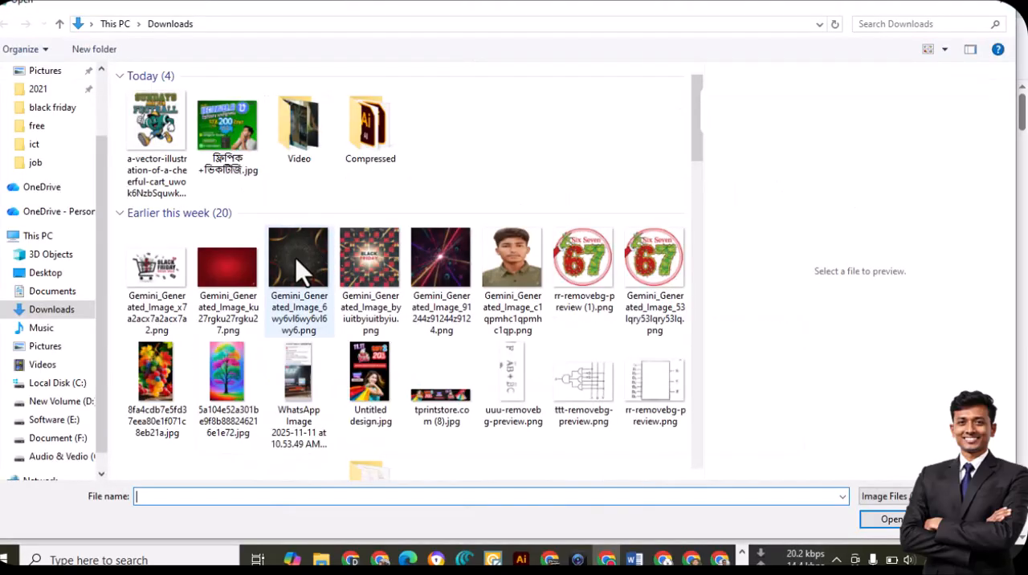
{"action": "left_click", "coordinate": [45, 274]}
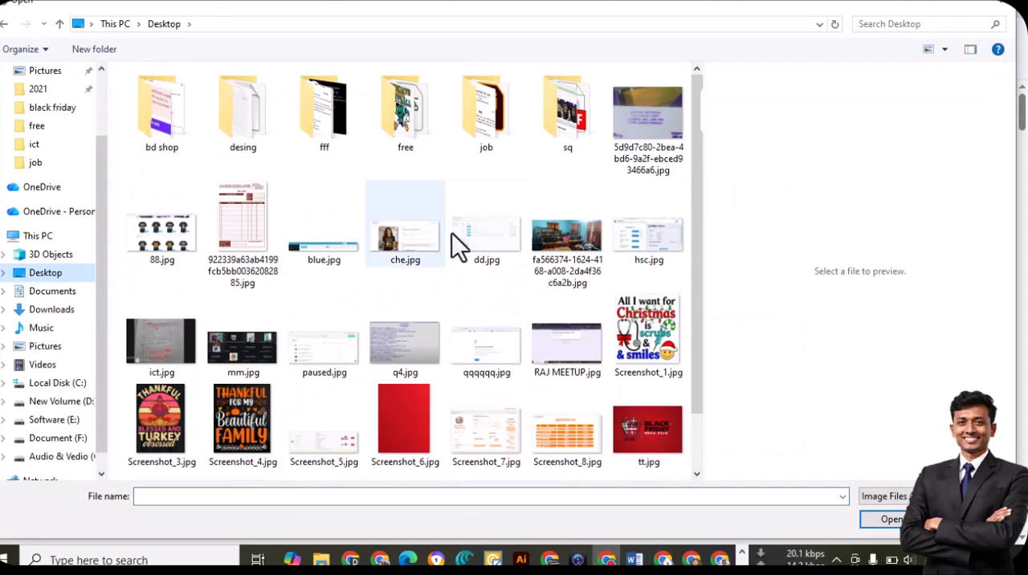
{"action": "left_click", "coordinate": [408, 114]}
{"action": "double_click", "coordinate": [408, 114]}
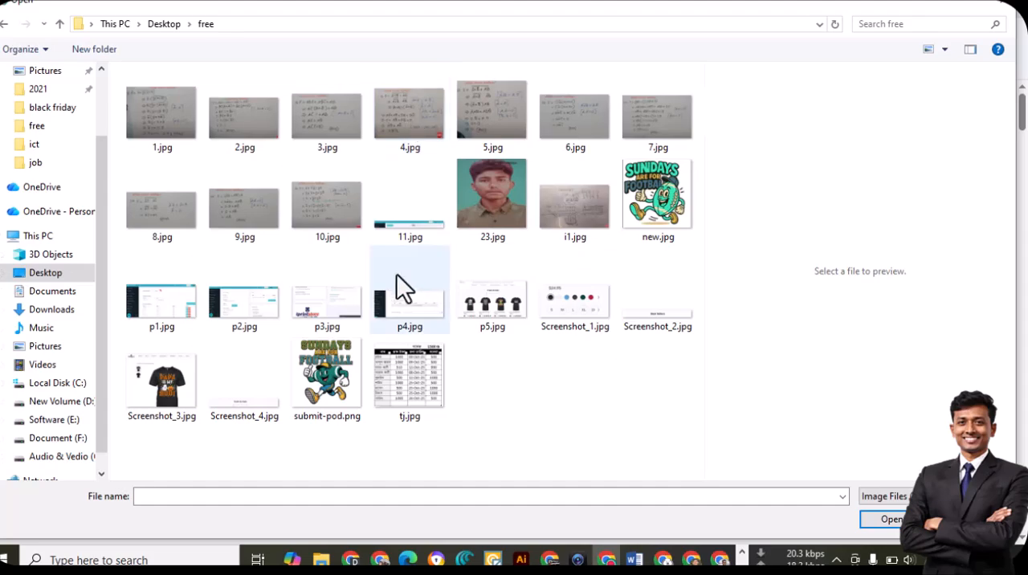
{"action": "left_click", "coordinate": [5, 23]}
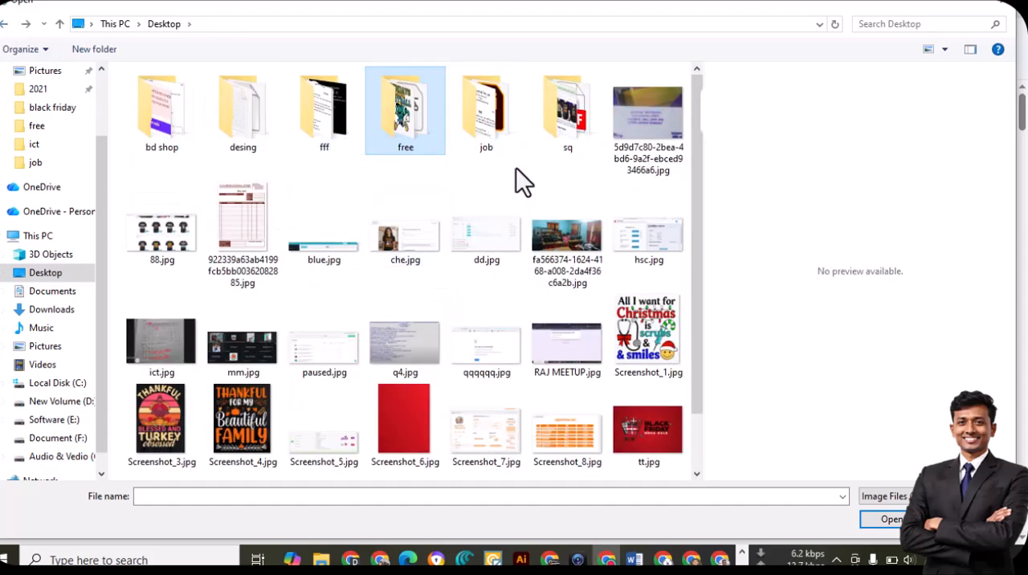
{"action": "double_click", "coordinate": [486, 113]}
{"action": "left_click", "coordinate": [657, 115]}
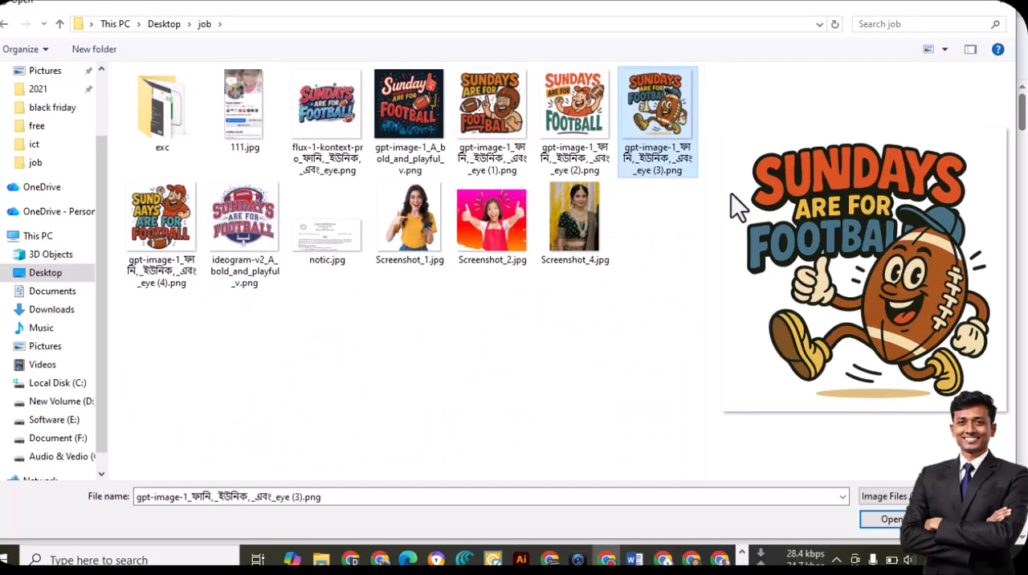
{"action": "left_click", "coordinate": [884, 520]}
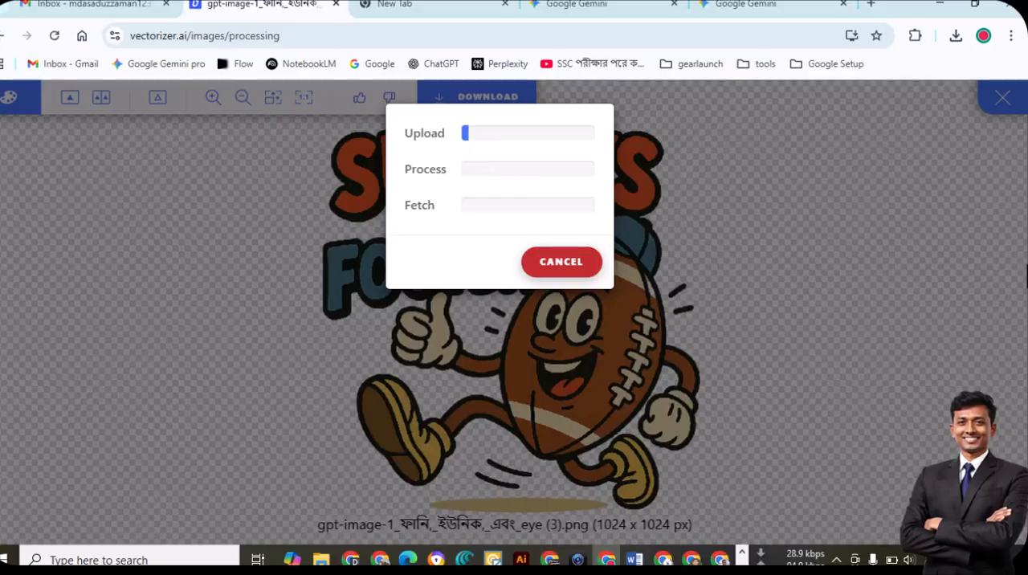
Capture the upload progress dialog as a screenshot and copy it to the clipboard
{"action": "key", "text": "Print"}
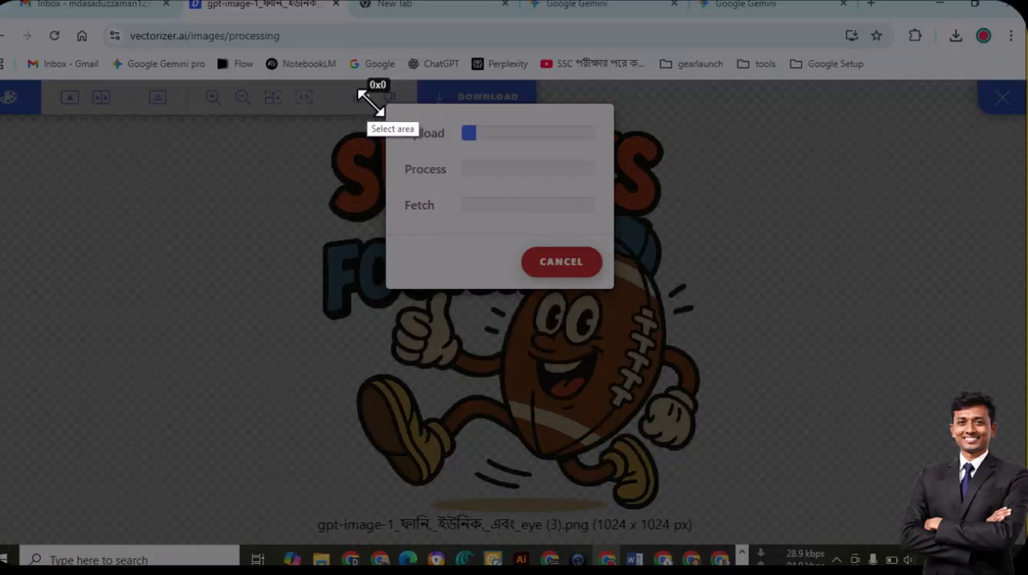
{"action": "left_click_drag", "start_coordinate": [367, 98], "coordinate": [750, 309]}
{"action": "key", "text": "ctrl+c"}
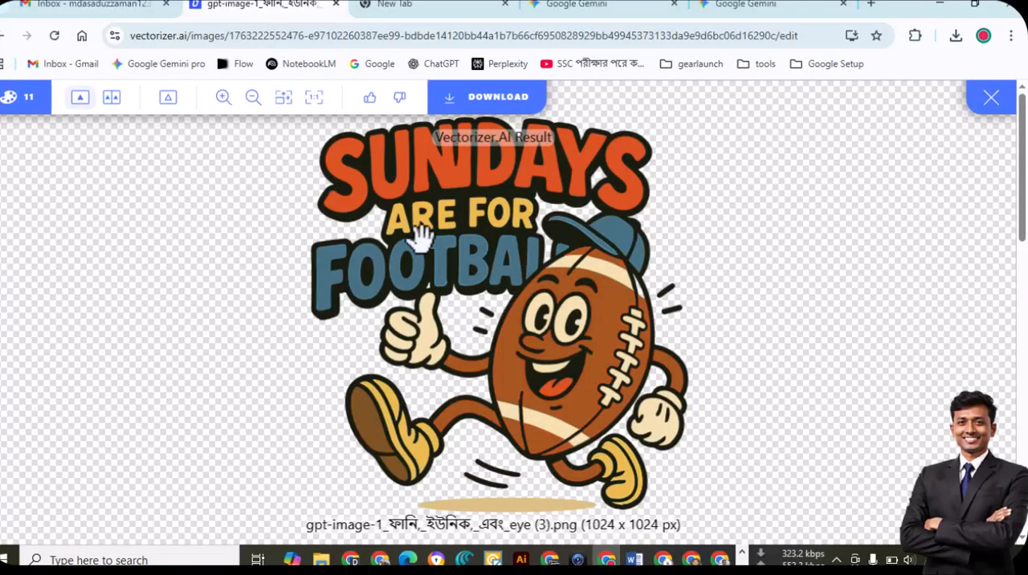
Open the result's download options and outline File Format, EPS, Shape Stacking, Allowed Curve Types and Gap Filler on a screen capture
{"action": "left_click", "coordinate": [489, 102]}
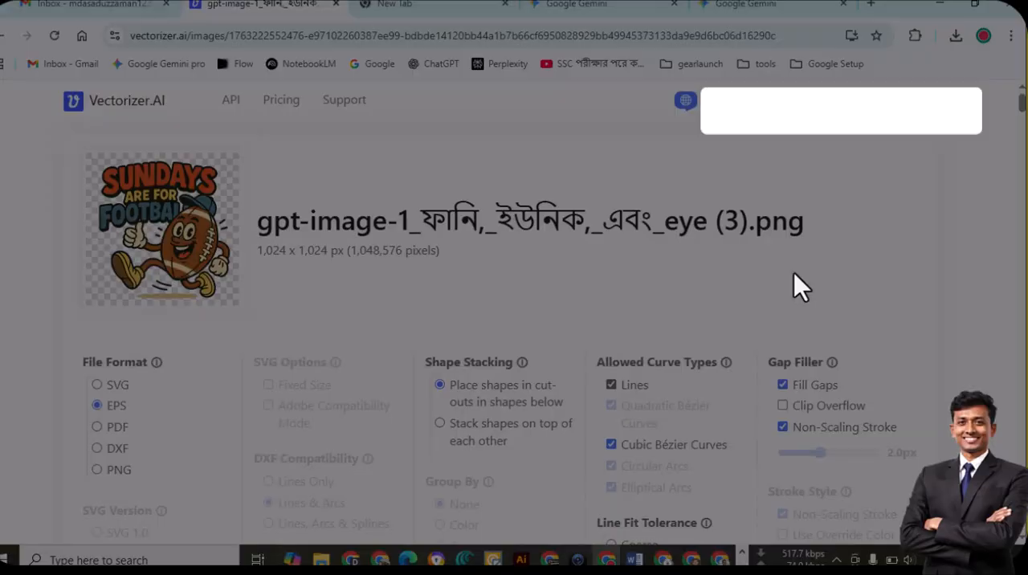
{"action": "left_click_drag", "start_coordinate": [15, 85], "coordinate": [949, 526]}
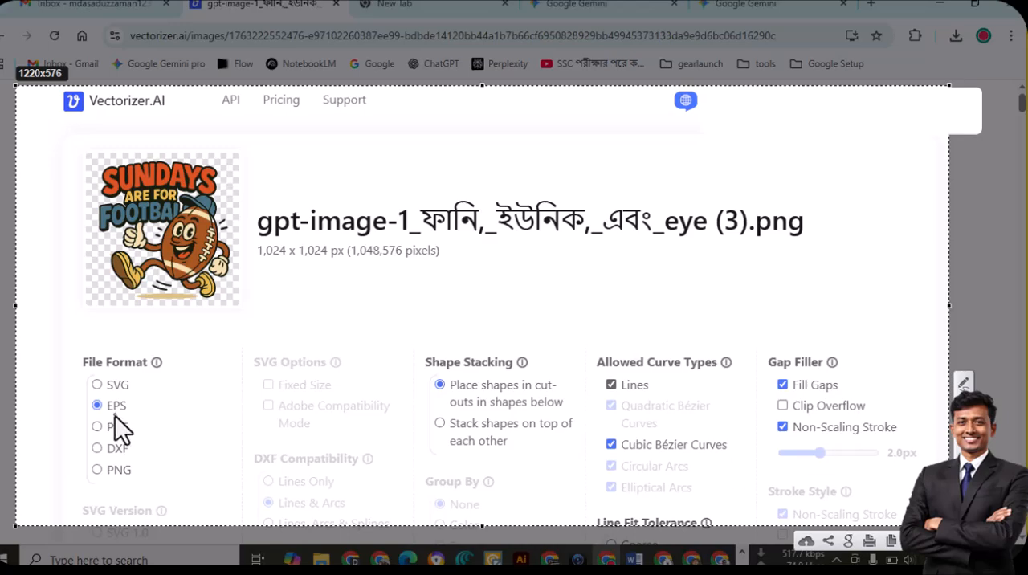
{"action": "mouse_move", "coordinate": [68, 341]}
{"action": "left_mouse_down"}
{"action": "mouse_move", "coordinate": [157, 488]}
{"action": "mouse_move", "coordinate": [178, 492]}
{"action": "left_mouse_up"}
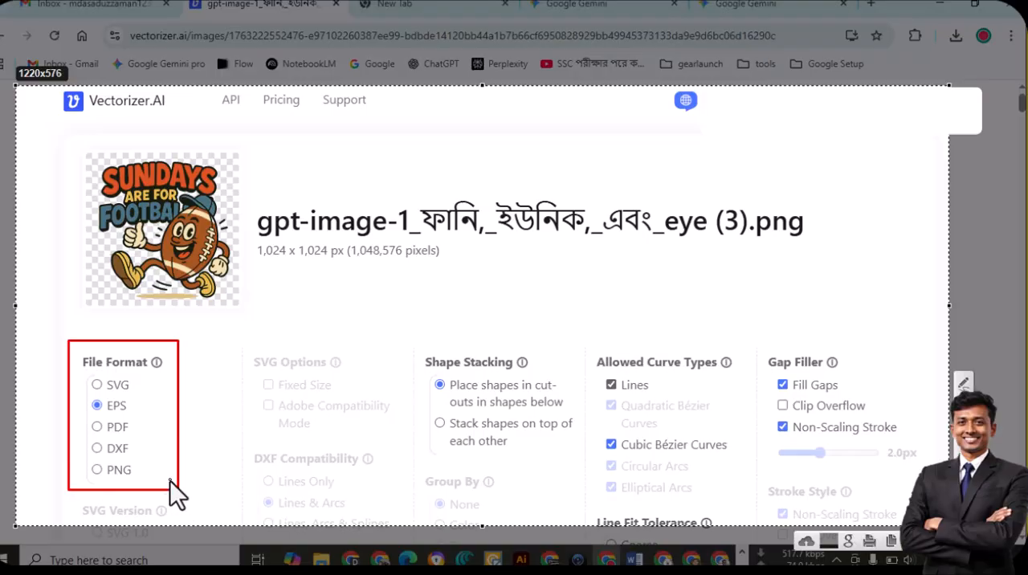
{"action": "mouse_move", "coordinate": [59, 387]}
{"action": "left_mouse_down"}
{"action": "mouse_move", "coordinate": [133, 420]}
{"action": "mouse_move", "coordinate": [168, 418]}
{"action": "left_mouse_up"}
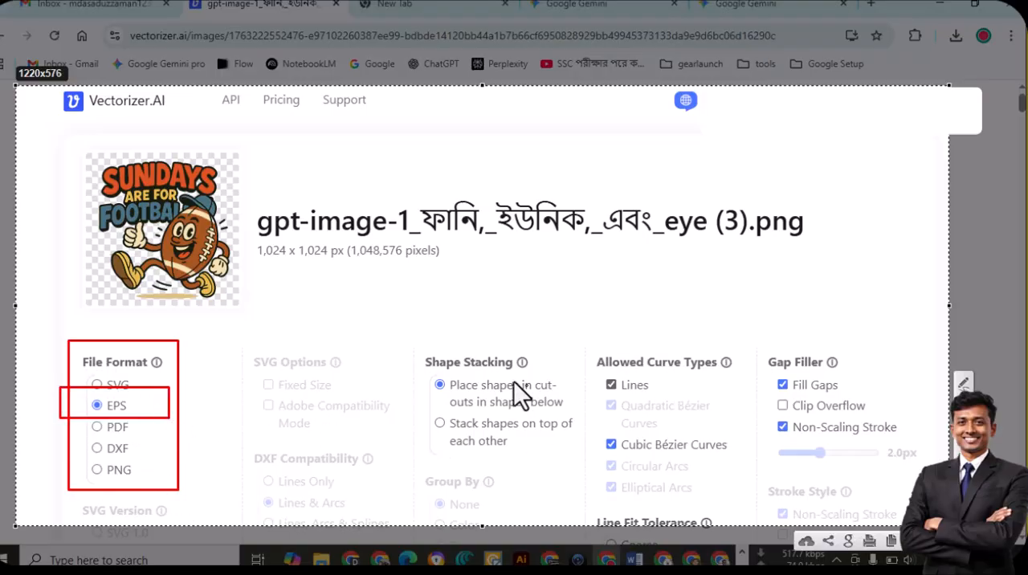
{"action": "left_click_drag", "start_coordinate": [403, 331], "coordinate": [575, 486]}
{"action": "mouse_move", "coordinate": [586, 345]}
{"action": "left_mouse_down"}
{"action": "mouse_move", "coordinate": [686, 498]}
{"action": "mouse_move", "coordinate": [743, 498]}
{"action": "left_mouse_up"}
{"action": "mouse_move", "coordinate": [762, 349]}
{"action": "left_mouse_down"}
{"action": "mouse_move", "coordinate": [875, 485]}
{"action": "mouse_move", "coordinate": [914, 504]}
{"action": "mouse_move", "coordinate": [907, 479]}
{"action": "left_mouse_up"}
{"action": "key", "text": "Escape"}
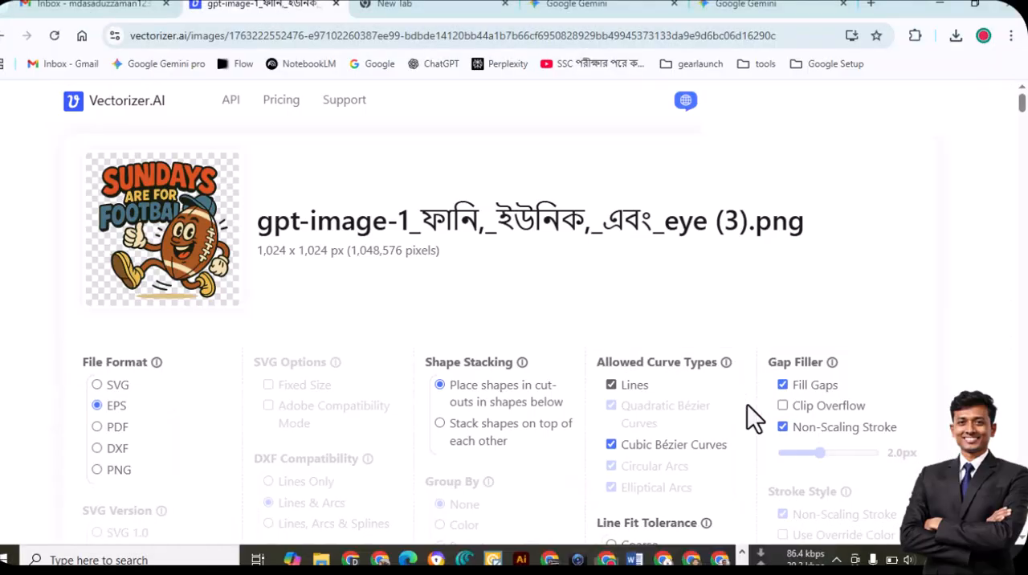
Capture the Line Fit Tolerance and Draw Style option groups as separate screenshots, copying each to the clipboard
{"action": "scroll", "coordinate": [718, 420], "scroll_direction": "down", "scroll_amount": 2}
{"action": "key", "text": "Print"}
{"action": "mouse_move", "coordinate": [587, 343]}
{"action": "left_mouse_down"}
{"action": "mouse_move", "coordinate": [602, 392]}
{"action": "mouse_move", "coordinate": [753, 512]}
{"action": "left_mouse_up"}
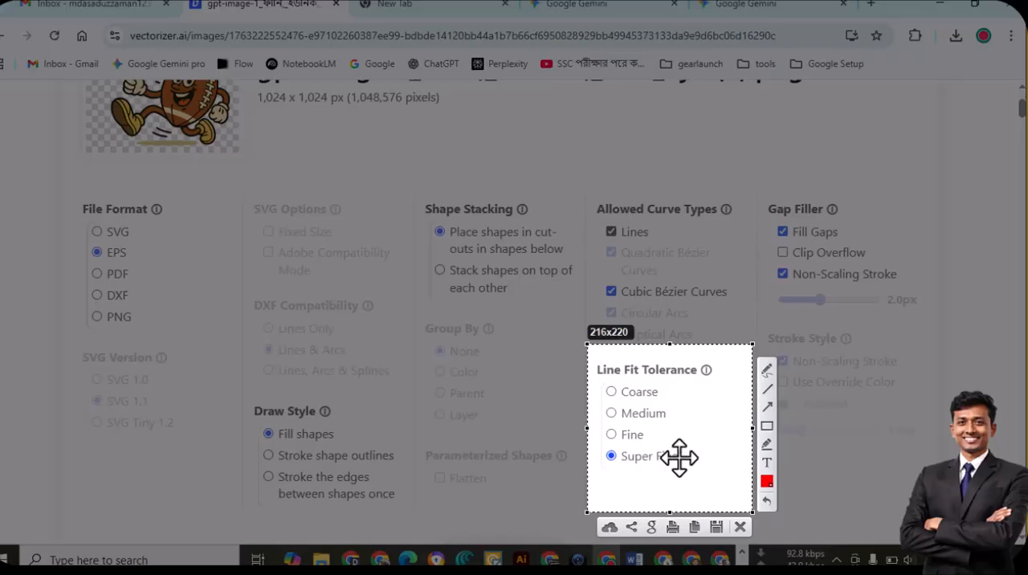
{"action": "key", "text": "ctrl+c"}
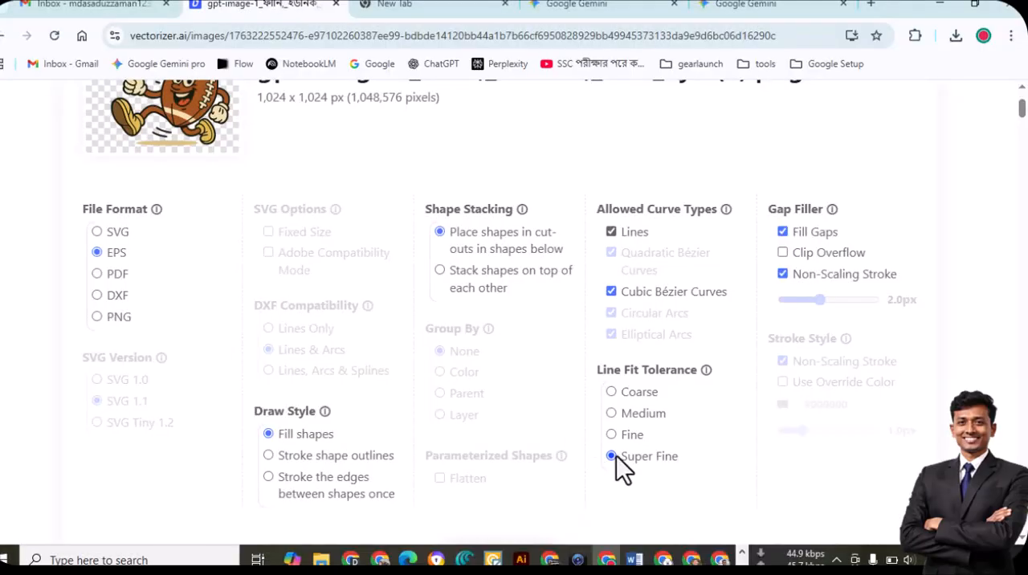
{"action": "key", "text": "Print"}
{"action": "mouse_move", "coordinate": [230, 387]}
{"action": "left_mouse_down"}
{"action": "mouse_move", "coordinate": [354, 501]}
{"action": "mouse_move", "coordinate": [439, 522]}
{"action": "left_mouse_up"}
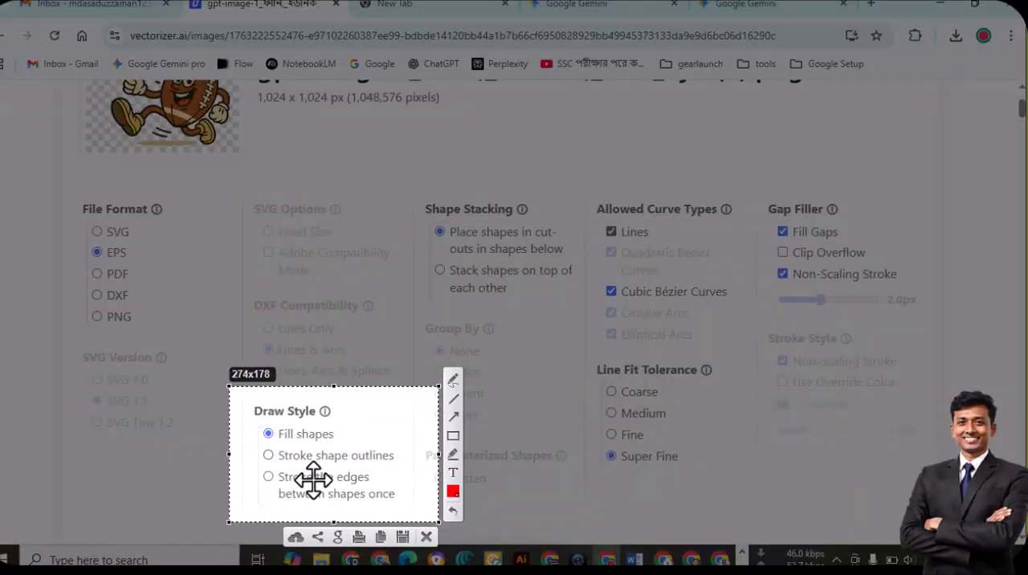
{"action": "key", "text": "ctrl+c"}
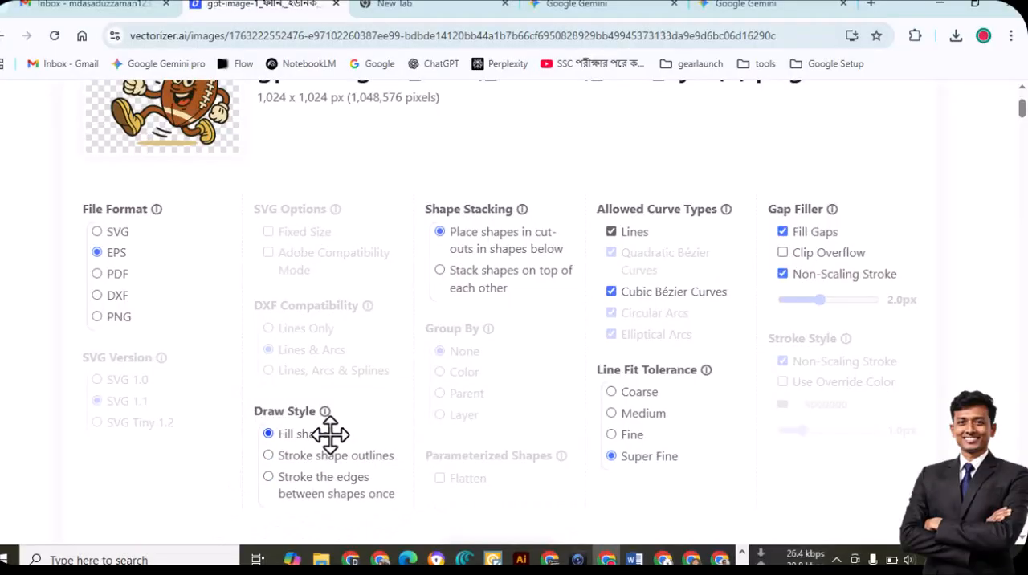
Download the vectorized image as EPS and open the downloaded file in Illustrator
{"action": "scroll", "coordinate": [364, 446], "scroll_direction": "down", "scroll_amount": 3}
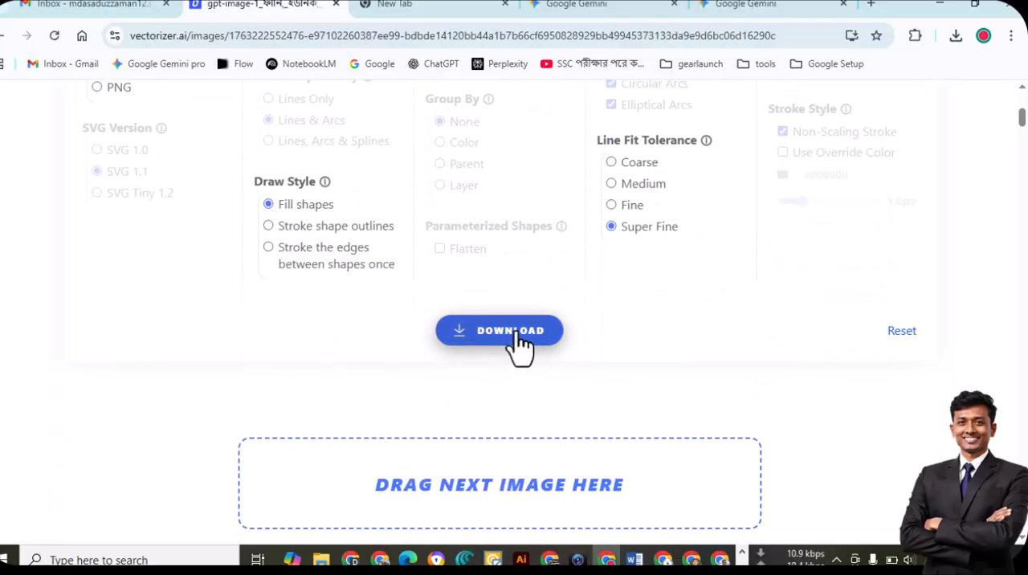
{"action": "left_click", "coordinate": [518, 341]}
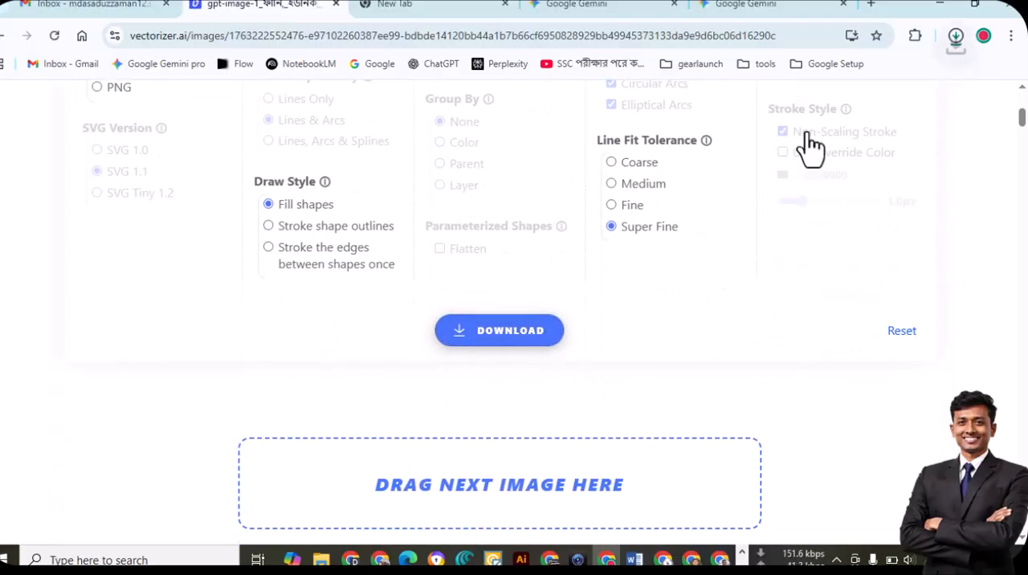
{"action": "left_click", "coordinate": [957, 39]}
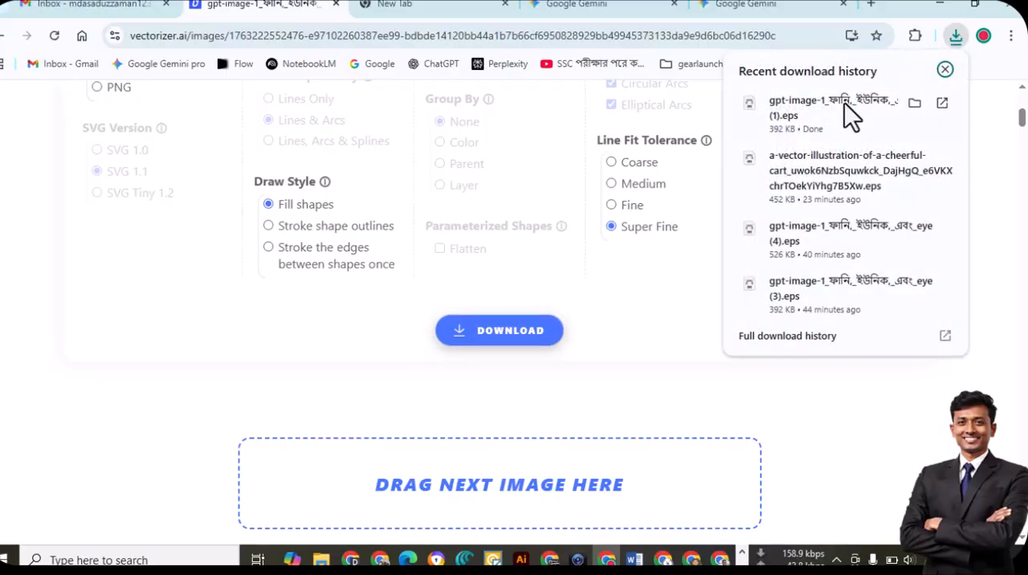
{"action": "left_click", "coordinate": [804, 104]}
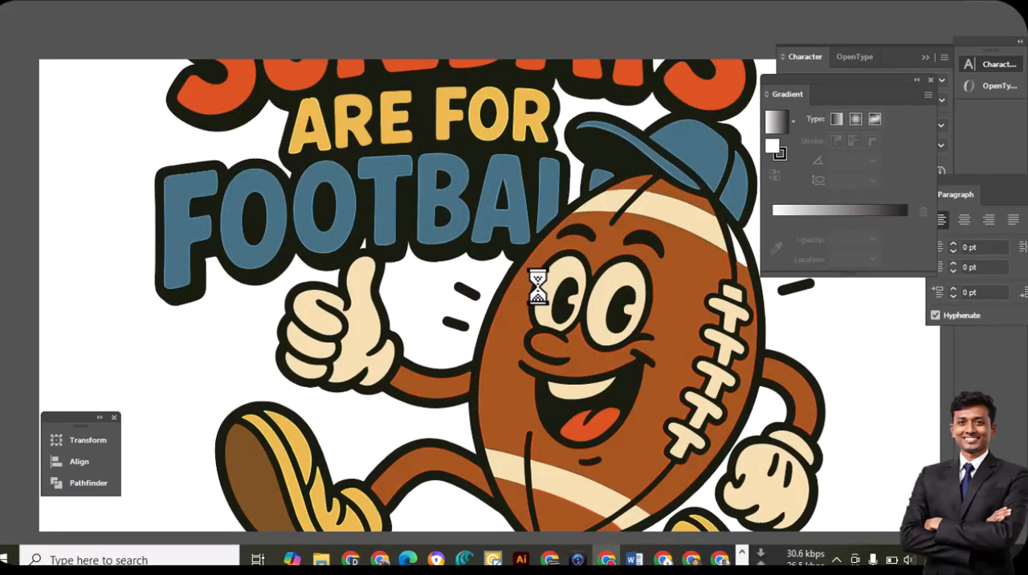
Inspect the edges and fills of the SUNDAYS ARE FOR FOOTBALL lettering and the football mascot at high magnification
{"action": "key", "text": "space"}
{"action": "left_click_drag", "start_coordinate": [486, 393], "coordinate": [609, 296]}
{"action": "left_click_drag", "start_coordinate": [528, 319], "coordinate": [666, 229]}
{"action": "left_click", "coordinate": [555, 305], "text": "ctrl"}
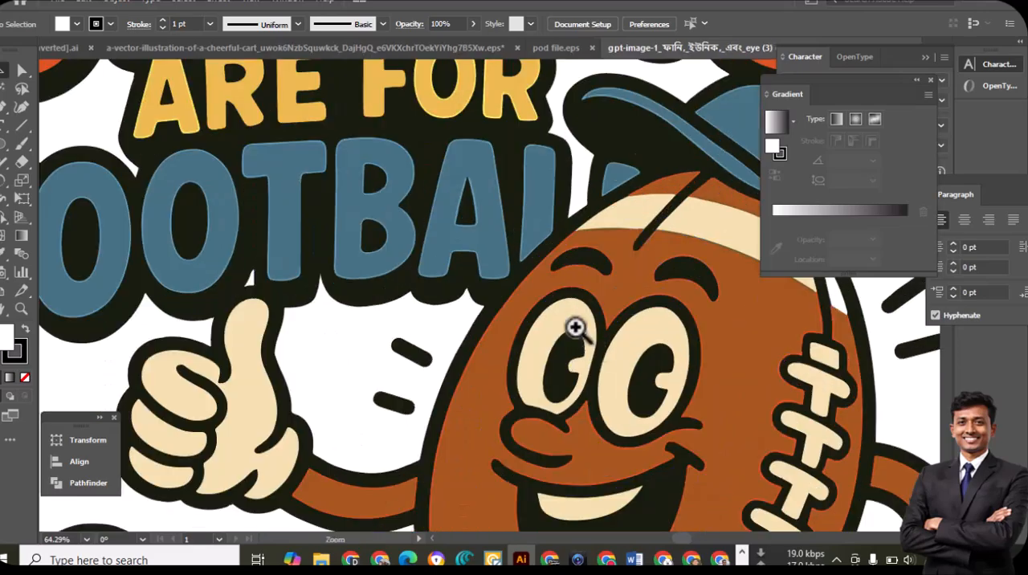
{"action": "left_click", "coordinate": [549, 285], "text": "ctrl"}
{"action": "left_click_drag", "start_coordinate": [540, 305], "coordinate": [431, 518]}
{"action": "left_click", "coordinate": [533, 287], "text": "ctrl"}
{"action": "left_click_drag", "start_coordinate": [535, 333], "coordinate": [502, 514]}
{"action": "left_click_drag", "start_coordinate": [532, 344], "coordinate": [490, 486]}
{"action": "left_click_drag", "start_coordinate": [529, 312], "coordinate": [523, 484]}
{"action": "left_click_drag", "start_coordinate": [467, 373], "coordinate": [607, 409]}
{"action": "left_click_drag", "start_coordinate": [492, 407], "coordinate": [615, 430]}
{"action": "left_click_drag", "start_coordinate": [321, 346], "coordinate": [552, 400]}
{"action": "mouse_move", "coordinate": [298, 338]}
{"action": "left_mouse_down"}
{"action": "mouse_move", "coordinate": [511, 329]}
{"action": "mouse_move", "coordinate": [543, 307]}
{"action": "left_mouse_up"}
{"action": "left_click_drag", "start_coordinate": [308, 315], "coordinate": [551, 250]}
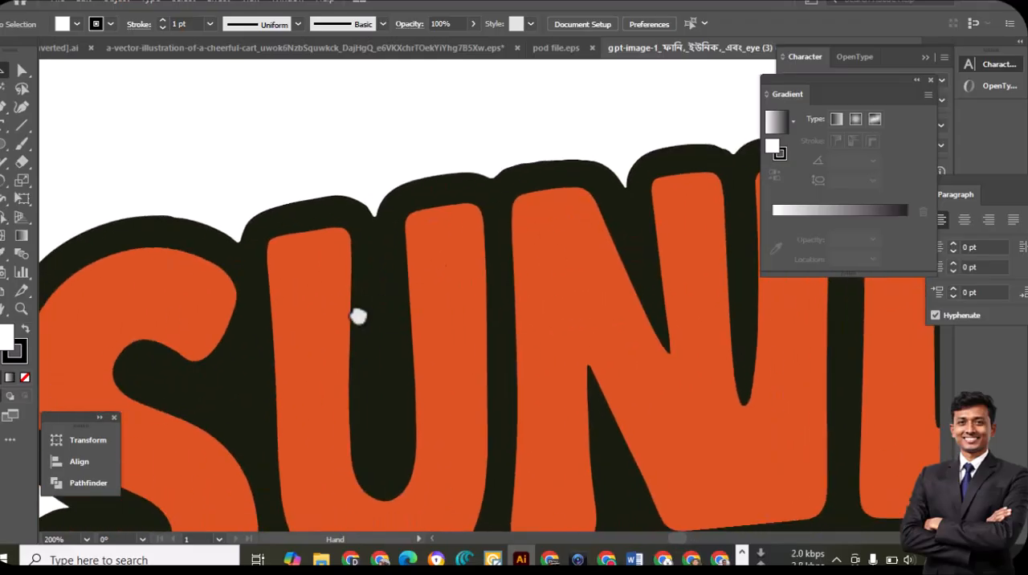
{"action": "left_click_drag", "start_coordinate": [346, 318], "coordinate": [543, 197]}
{"action": "left_click_drag", "start_coordinate": [376, 294], "coordinate": [262, 199]}
{"action": "left_click_drag", "start_coordinate": [392, 364], "coordinate": [310, 164]}
{"action": "left_click_drag", "start_coordinate": [288, 356], "coordinate": [406, 149]}
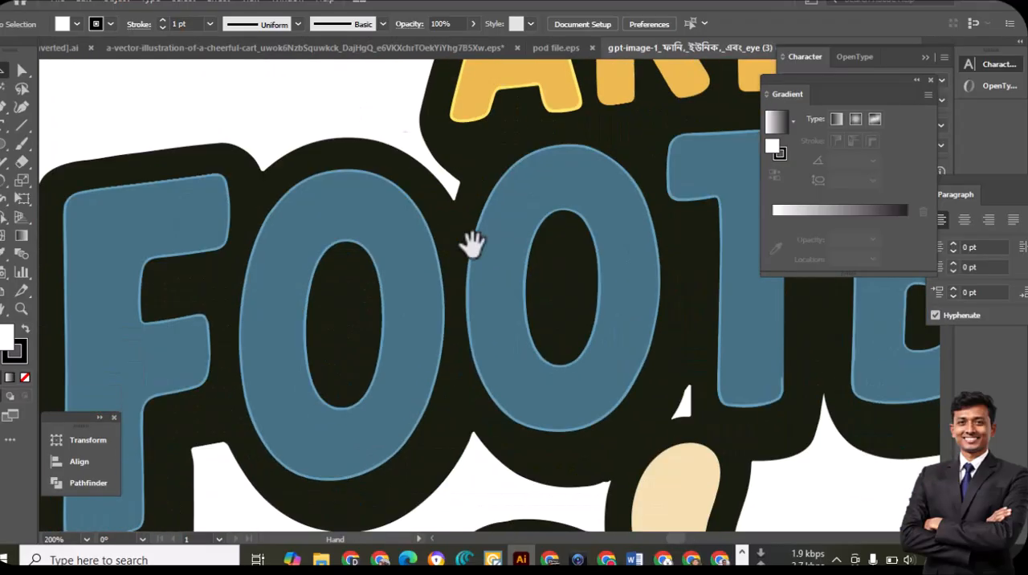
{"action": "left_click_drag", "start_coordinate": [460, 367], "coordinate": [631, 152]}
{"action": "left_click_drag", "start_coordinate": [482, 482], "coordinate": [458, 323]}
{"action": "mouse_move", "coordinate": [755, 482]}
{"action": "left_mouse_down"}
{"action": "mouse_move", "coordinate": [558, 397]}
{"action": "mouse_move", "coordinate": [288, 322]}
{"action": "left_mouse_up"}
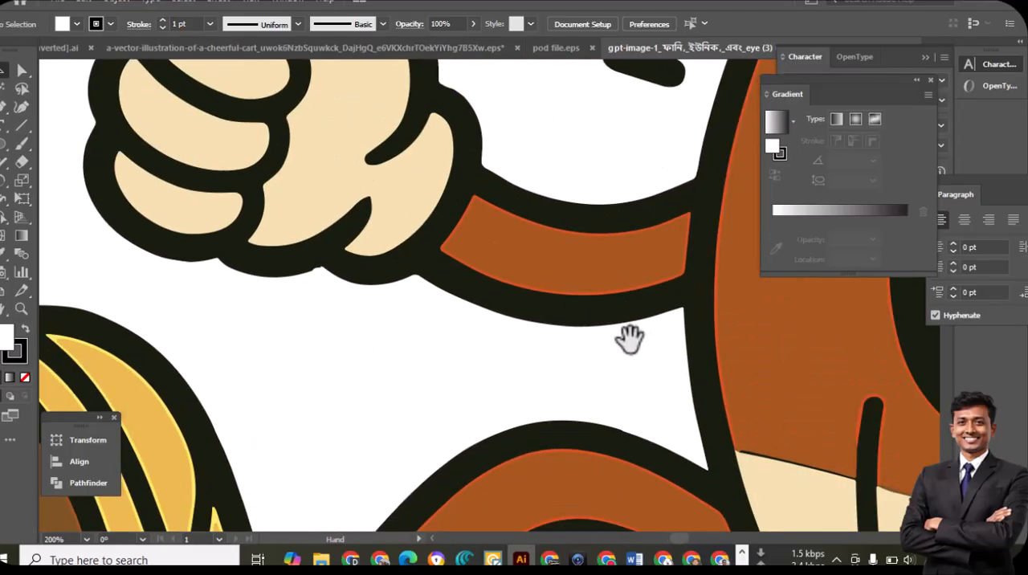
{"action": "left_click_drag", "start_coordinate": [635, 340], "coordinate": [390, 273]}
{"action": "left_click_drag", "start_coordinate": [658, 317], "coordinate": [481, 201]}
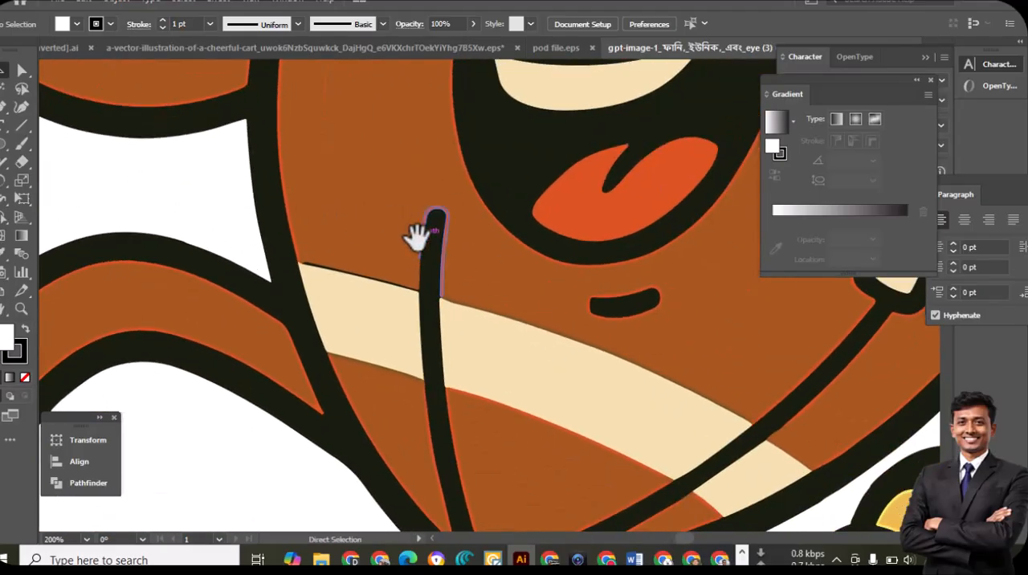
{"action": "key", "text": "ctrl+minus"}
{"action": "key", "text": "ctrl+minus"}
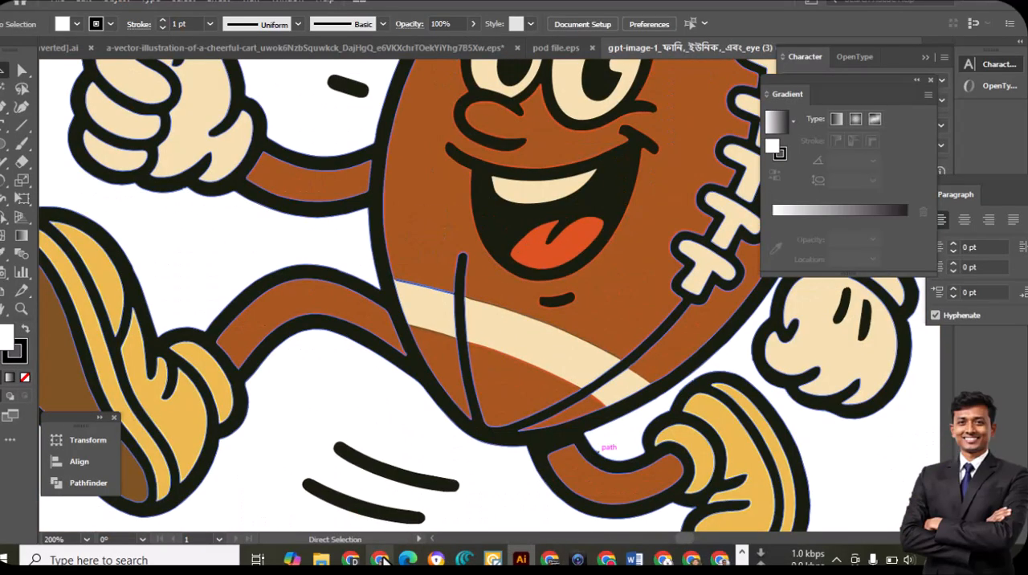
{"action": "key", "text": "ctrl+minus"}
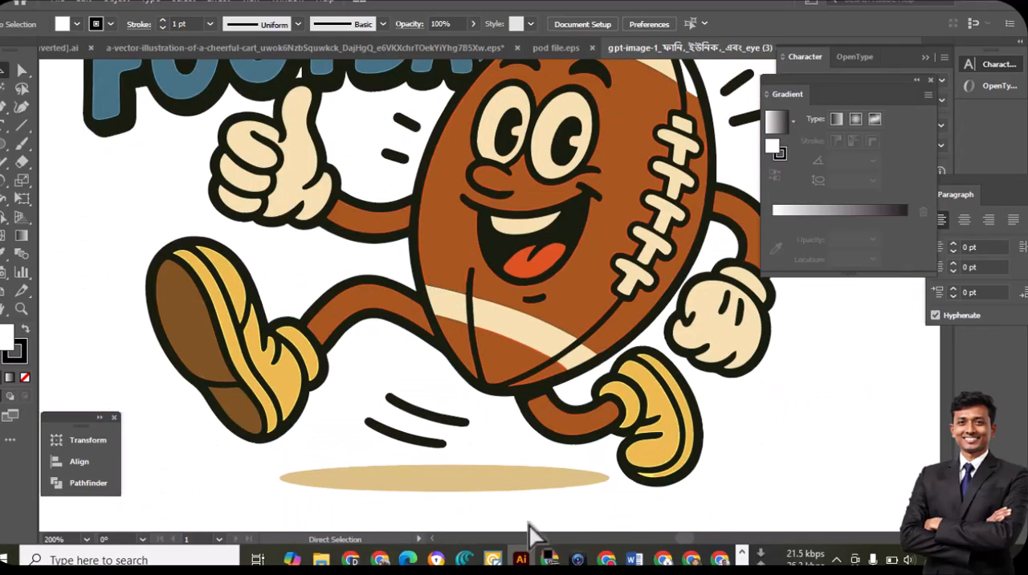
{"action": "key", "text": "ctrl+minus"}
{"action": "key", "text": "ctrl+minus"}
Switch to the browser and review the export settings on the Vectorizer.AI page
{"action": "key", "text": "alt+Tab"}
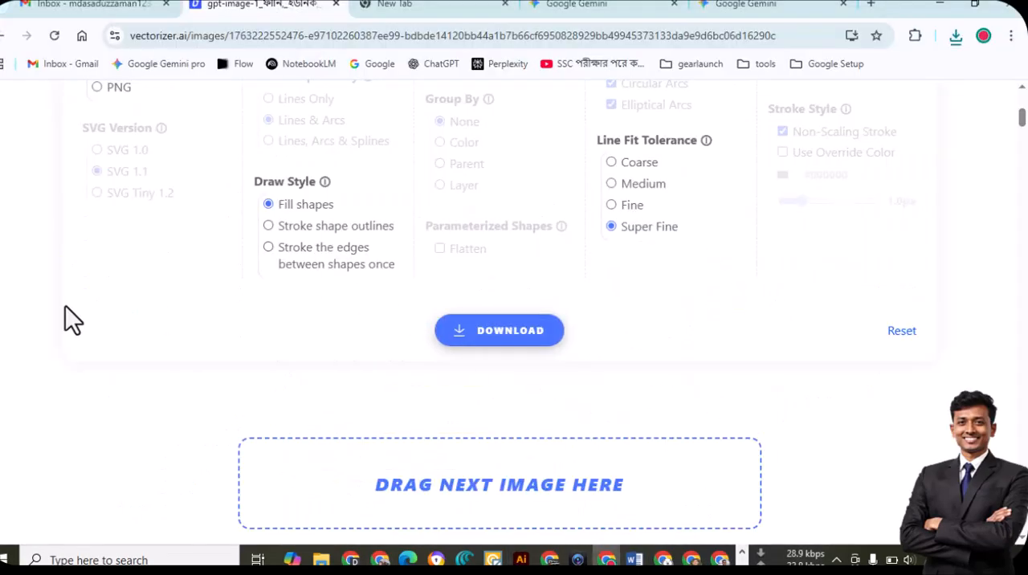
{"action": "scroll", "coordinate": [66, 307], "scroll_direction": "up", "scroll_amount": 5}
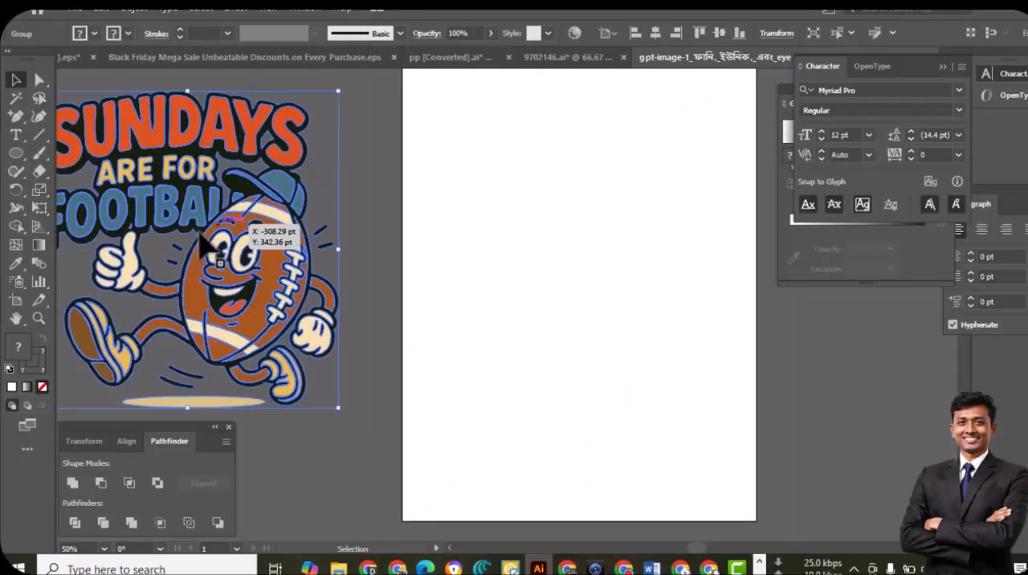
Switch to Illustrator and place the football mascot PNG ending in "eye (3)" from the desktop's job folder beside the vector artwork
{"action": "left_click_drag", "start_coordinate": [241, 229], "coordinate": [299, 272]}
{"action": "left_click", "coordinate": [488, 268]}
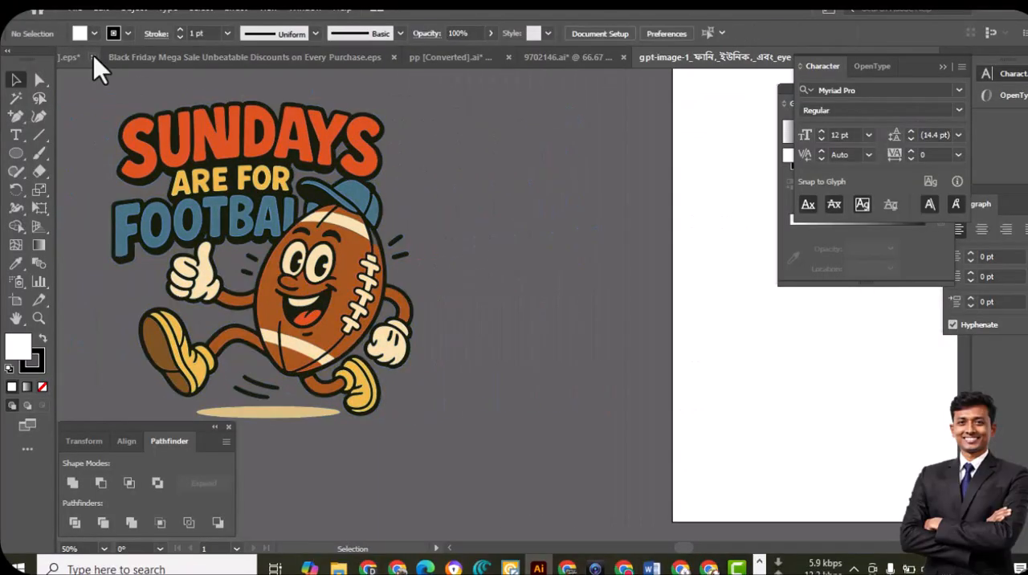
{"action": "left_click", "coordinate": [72, 11]}
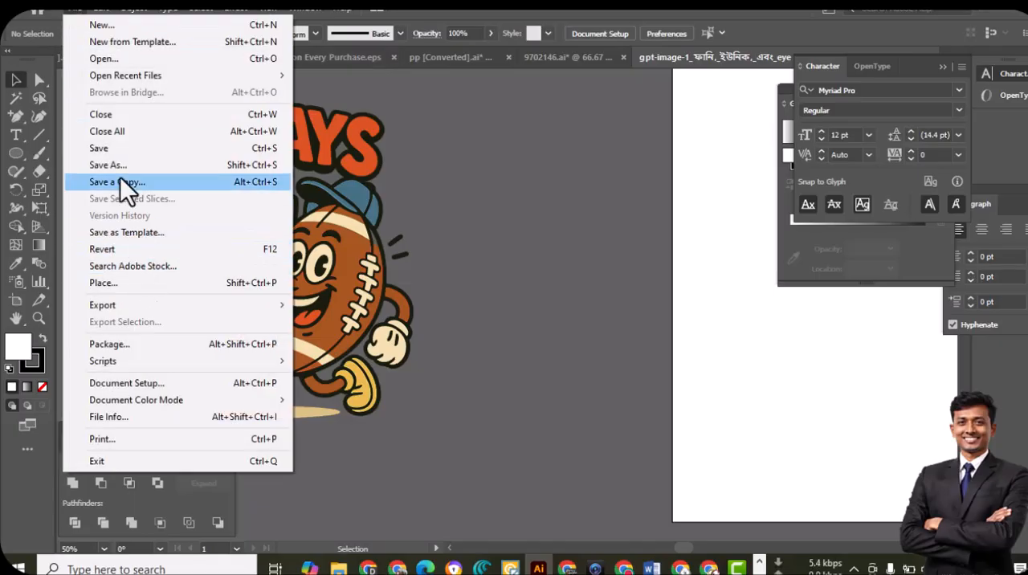
{"action": "left_click", "coordinate": [114, 288]}
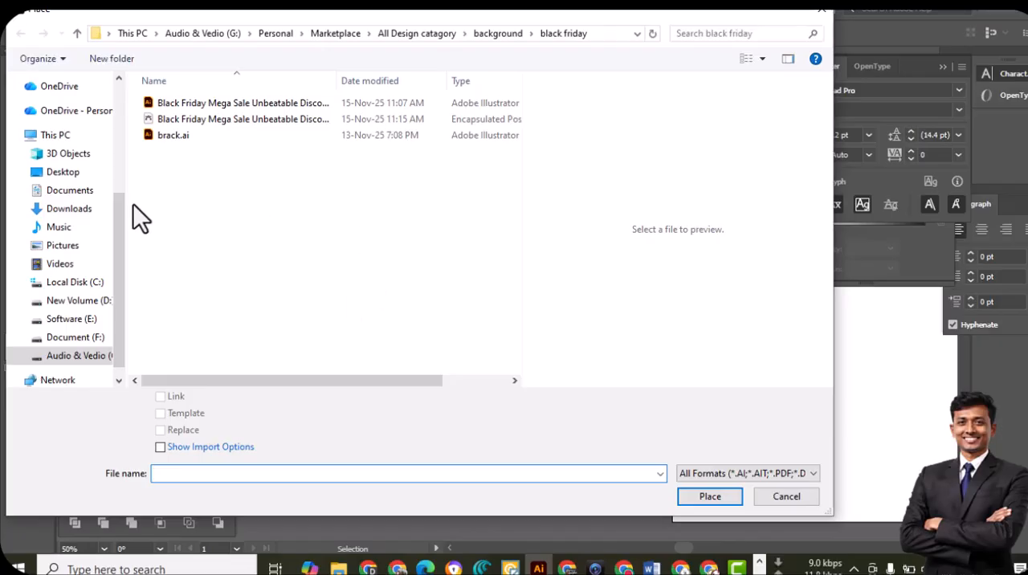
{"action": "left_click", "coordinate": [68, 178]}
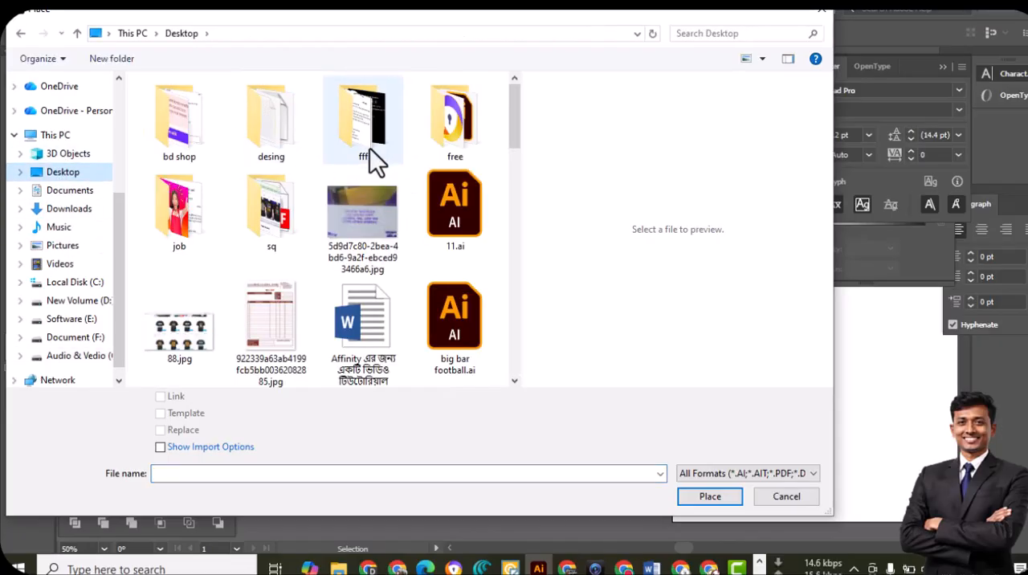
{"action": "left_click", "coordinate": [437, 159]}
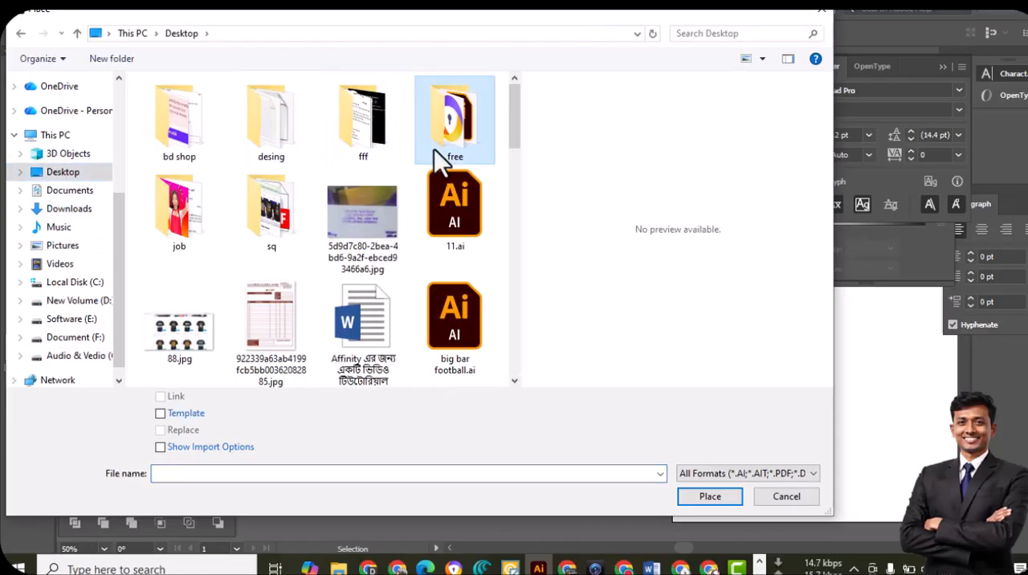
{"action": "double_click", "coordinate": [162, 221]}
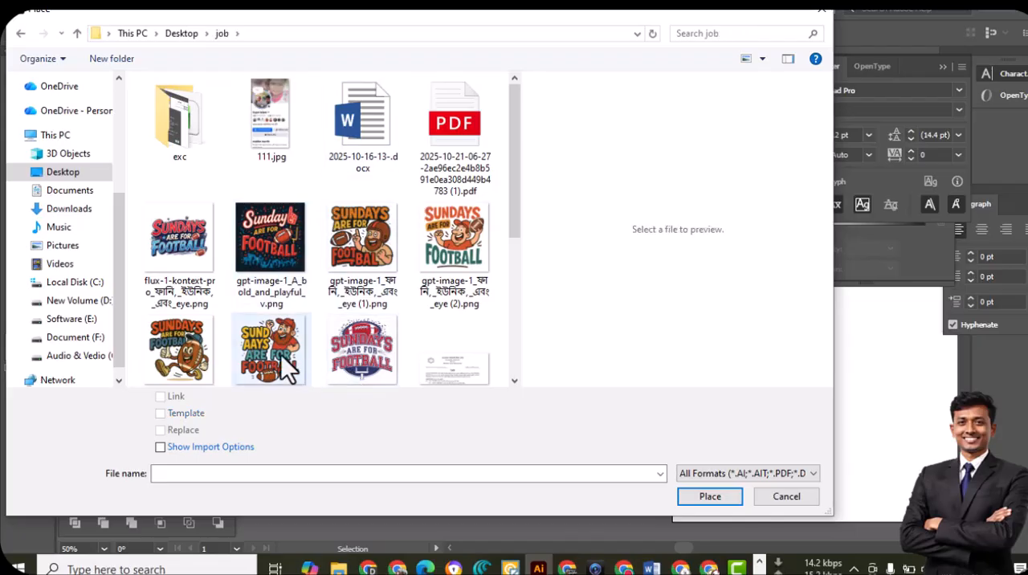
{"action": "left_click", "coordinate": [193, 358]}
{"action": "left_click", "coordinate": [696, 498]}
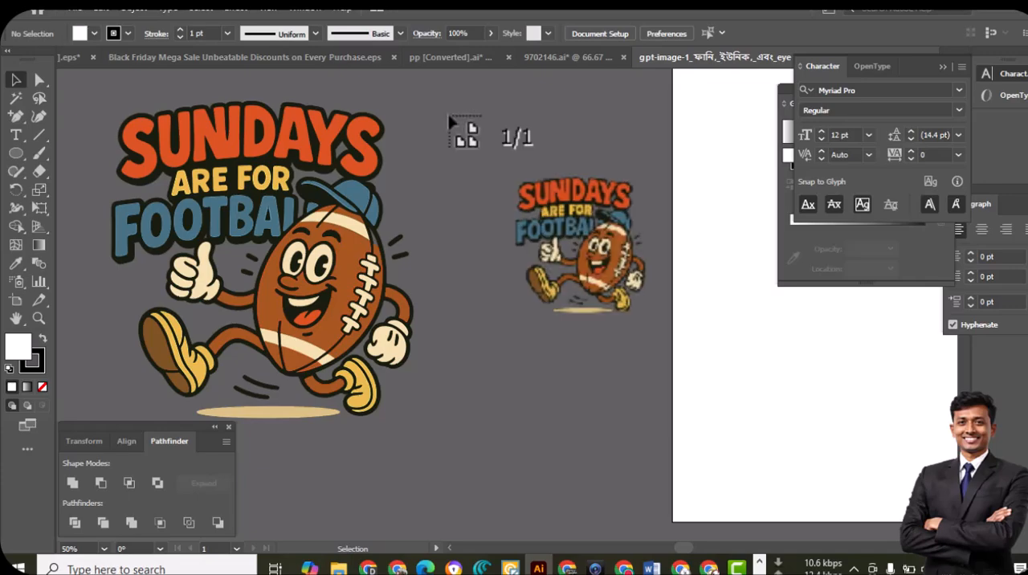
{"action": "mouse_move", "coordinate": [443, 111]}
{"action": "left_mouse_down"}
{"action": "mouse_move", "coordinate": [757, 496]}
{"action": "mouse_move", "coordinate": [703, 457]}
{"action": "left_mouse_up"}
{"action": "left_click", "coordinate": [615, 301]}
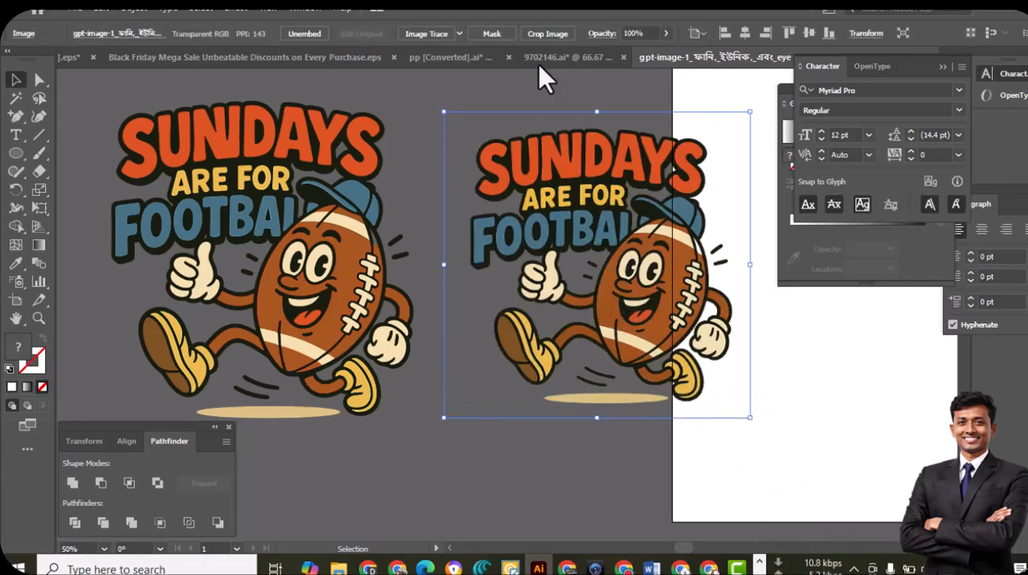
Trace the placed PNG with Image Trace in Color mode, using a limited palette of 30 colors, with the advanced options expanded and preview on
{"action": "left_click", "coordinate": [298, 9]}
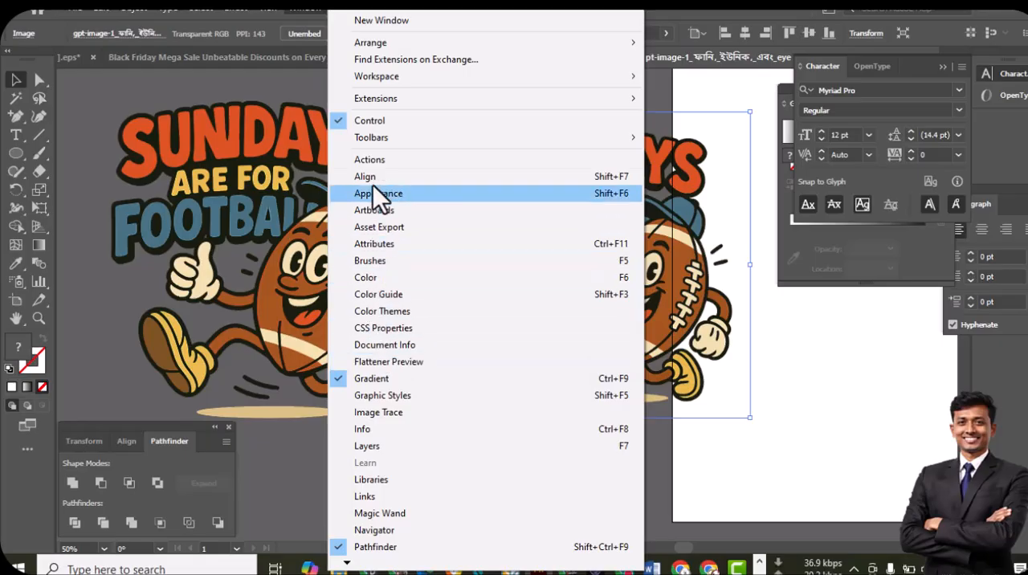
{"action": "left_click", "coordinate": [382, 414]}
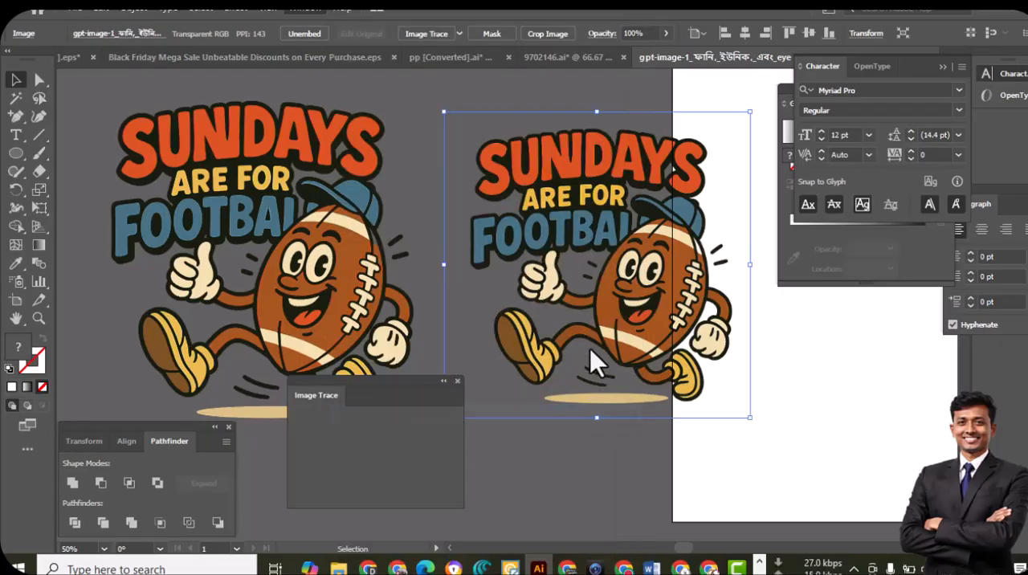
{"action": "left_click_drag", "start_coordinate": [385, 389], "coordinate": [305, 107]}
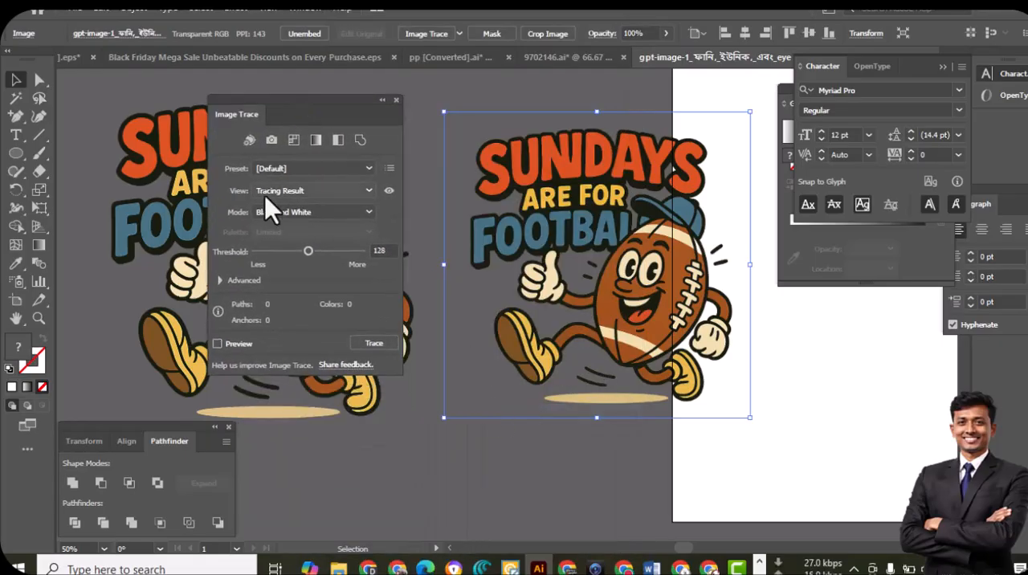
{"action": "left_click", "coordinate": [313, 210]}
{"action": "left_click", "coordinate": [283, 228]}
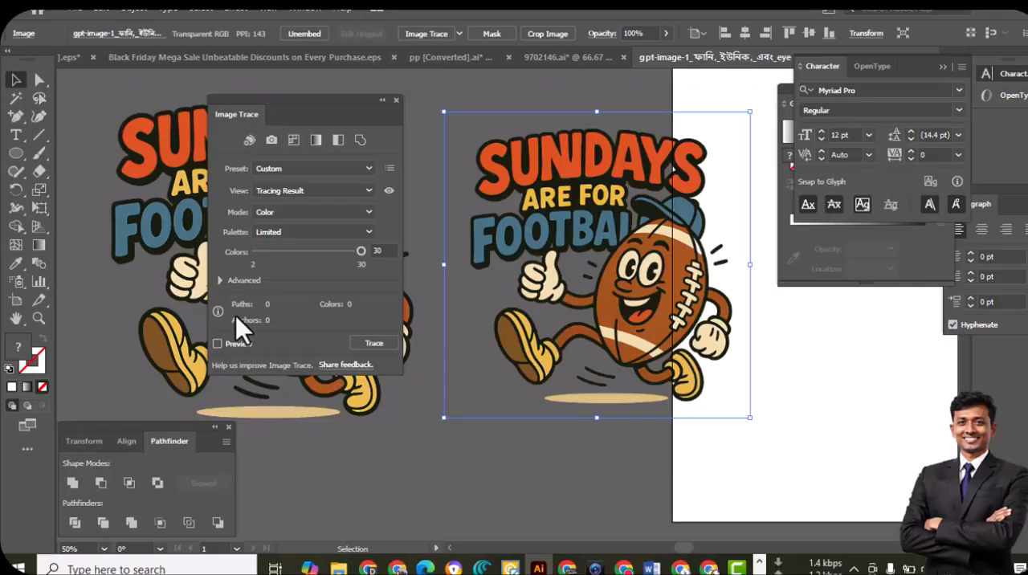
{"action": "left_click", "coordinate": [220, 281]}
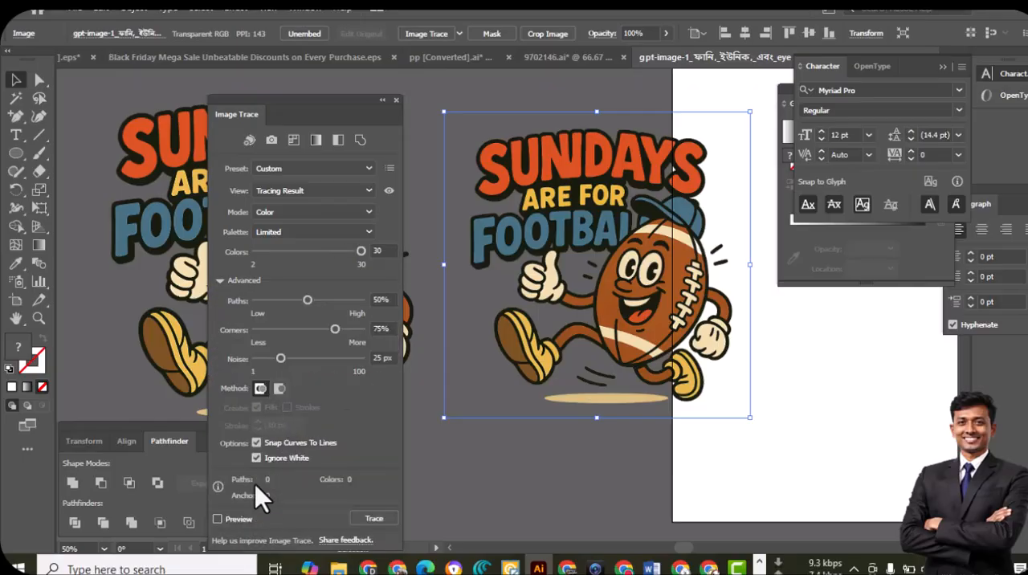
{"action": "left_click", "coordinate": [237, 518]}
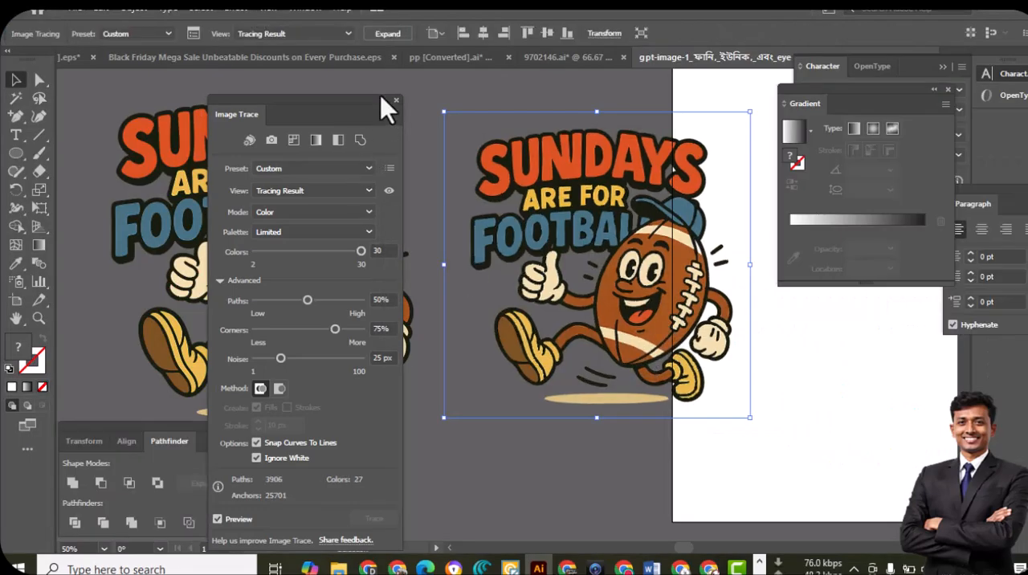
Collapse the Pathfinder group and put away the Image Trace options, leaving both artworks in view side by side
{"action": "left_click", "coordinate": [382, 98]}
{"action": "left_click_drag", "start_coordinate": [515, 281], "coordinate": [661, 255]}
{"action": "left_click_drag", "start_coordinate": [283, 195], "coordinate": [200, 290]}
{"action": "left_click_drag", "start_coordinate": [168, 181], "coordinate": [197, 458]}
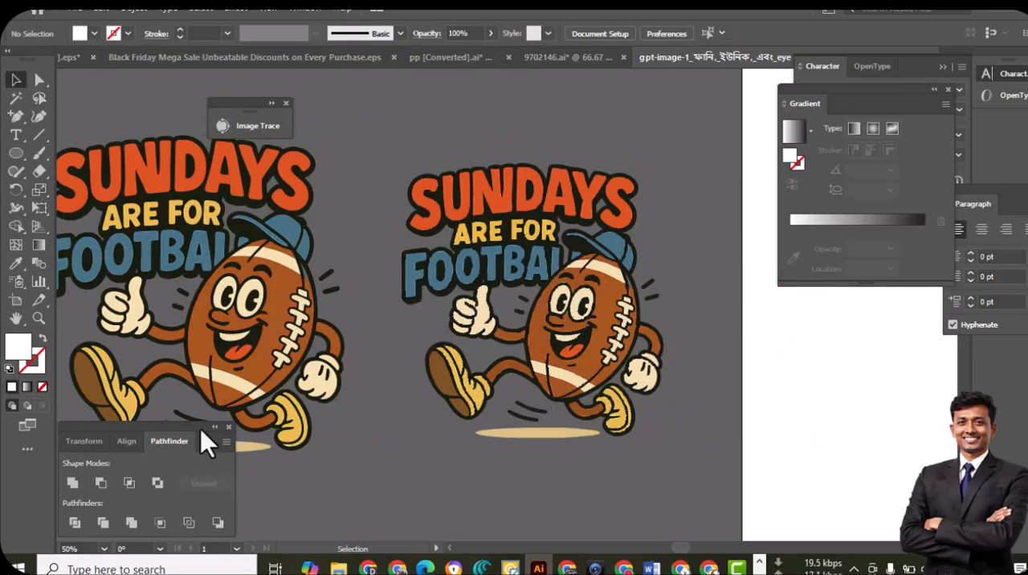
{"action": "left_click", "coordinate": [214, 427]}
{"action": "left_click_drag", "start_coordinate": [325, 387], "coordinate": [425, 419]}
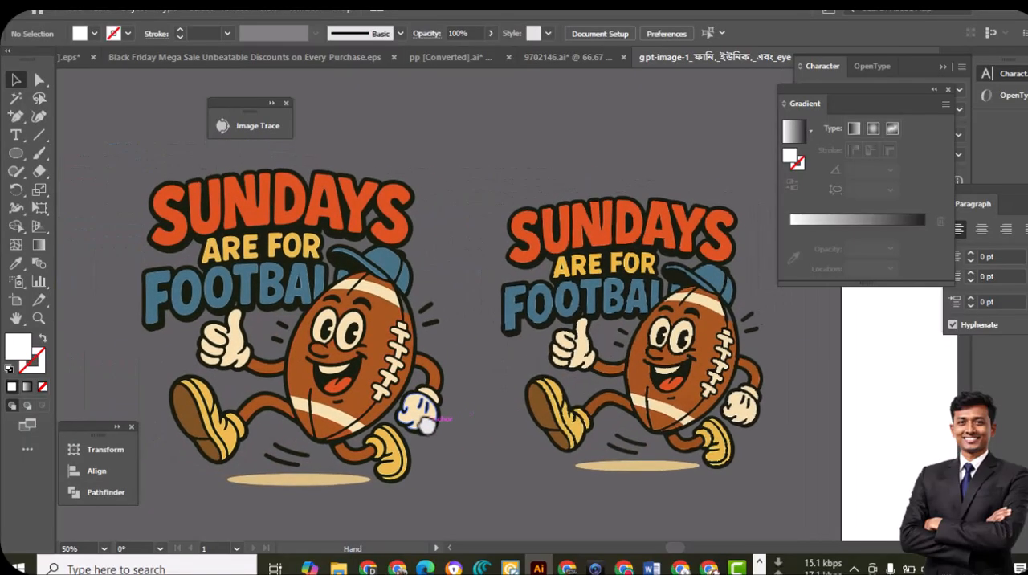
{"action": "left_click", "coordinate": [286, 103]}
Capture an 881x526 screenshot area covering both football artworks and copy it to the clipboard
{"action": "key", "text": "Print"}
{"action": "left_click_drag", "start_coordinate": [110, 116], "coordinate": [783, 520]}
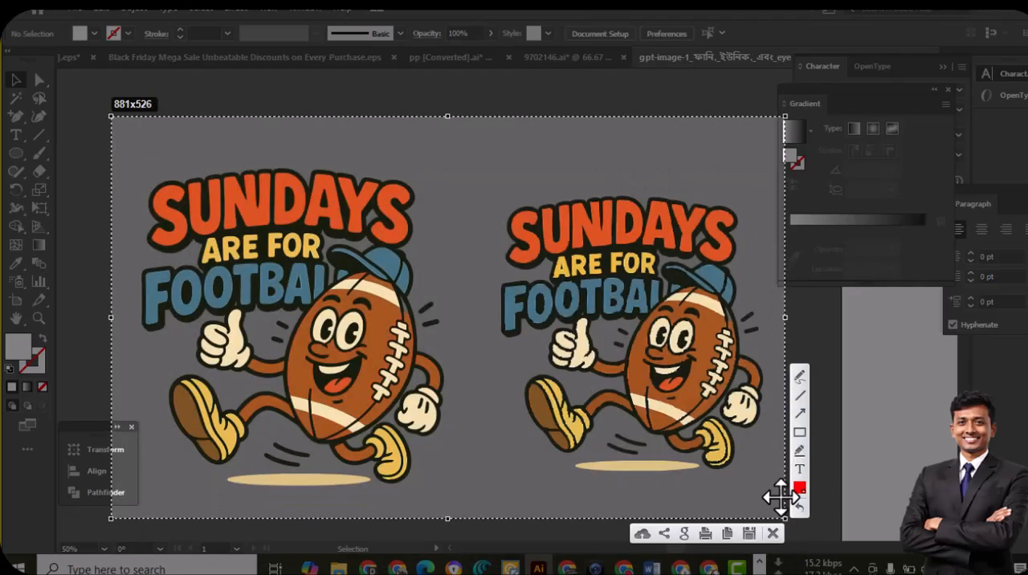
{"action": "key", "text": "ctrl+c"}
Compare the edges of the Image Trace result with the Vectorizer.AI artwork at high magnification, covering the mascot and lettering
{"action": "left_click", "coordinate": [731, 374], "text": "ctrl"}
{"action": "left_click", "coordinate": [637, 347], "text": "ctrl"}
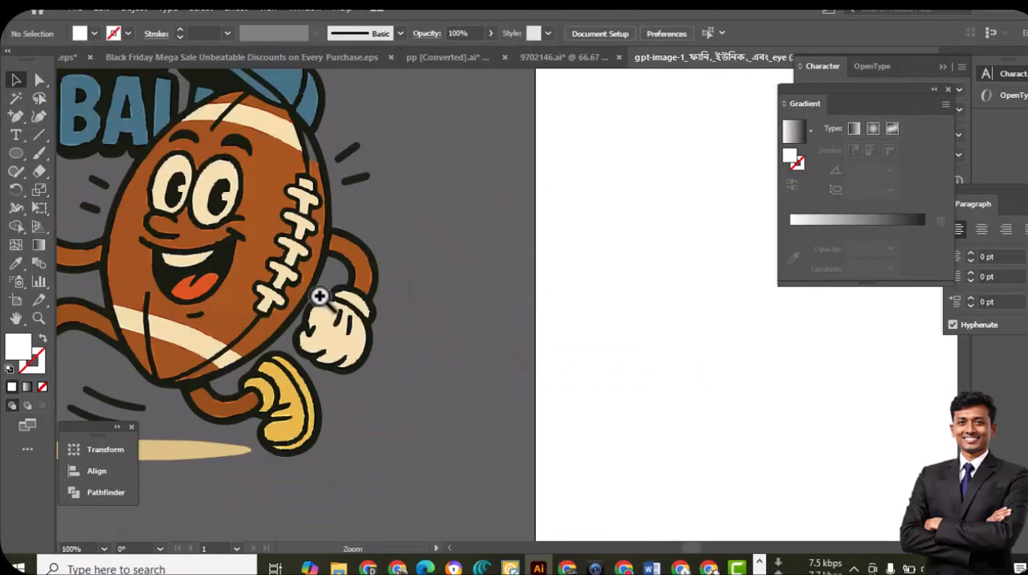
{"action": "left_click", "coordinate": [323, 297], "text": "ctrl"}
{"action": "left_click", "coordinate": [426, 278], "text": "ctrl"}
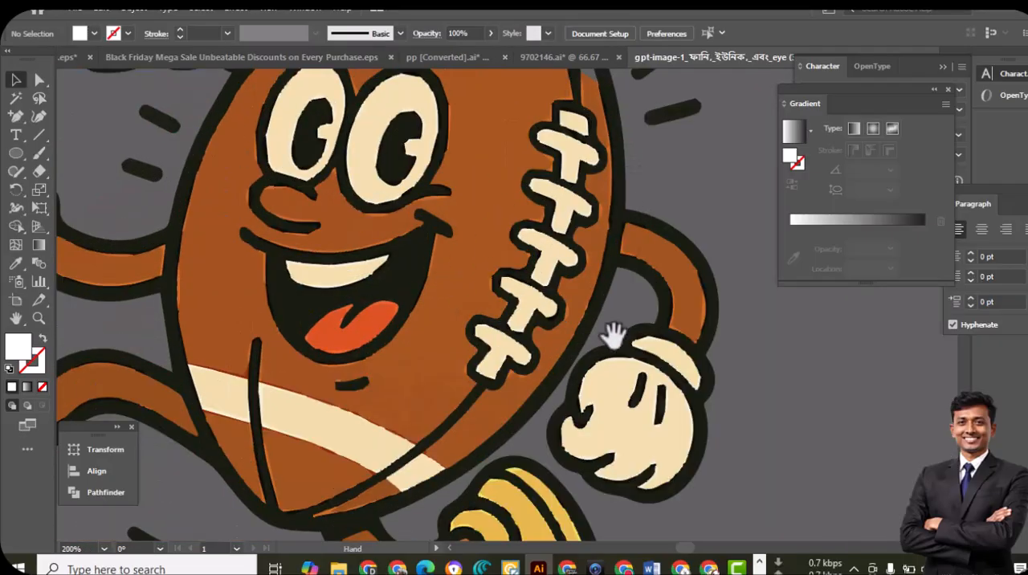
{"action": "left_click_drag", "start_coordinate": [333, 338], "coordinate": [859, 318]}
{"action": "left_click_drag", "start_coordinate": [278, 361], "coordinate": [843, 310]}
{"action": "left_click_drag", "start_coordinate": [323, 331], "coordinate": [413, 332]}
{"action": "left_click_drag", "start_coordinate": [551, 222], "coordinate": [554, 377]}
{"action": "left_click_drag", "start_coordinate": [452, 247], "coordinate": [502, 235]}
{"action": "left_click_drag", "start_coordinate": [444, 432], "coordinate": [438, 231]}
{"action": "left_click_drag", "start_coordinate": [522, 418], "coordinate": [483, 293]}
{"action": "left_click_drag", "start_coordinate": [613, 367], "coordinate": [617, 492]}
{"action": "left_click_drag", "start_coordinate": [551, 163], "coordinate": [362, 101]}
{"action": "left_click_drag", "start_coordinate": [473, 374], "coordinate": [722, 249]}
{"action": "left_click_drag", "start_coordinate": [445, 400], "coordinate": [604, 456]}
{"action": "left_click_drag", "start_coordinate": [483, 391], "coordinate": [365, 321]}
{"action": "scroll", "coordinate": [385, 329], "scroll_direction": "down", "scroll_amount": 4}
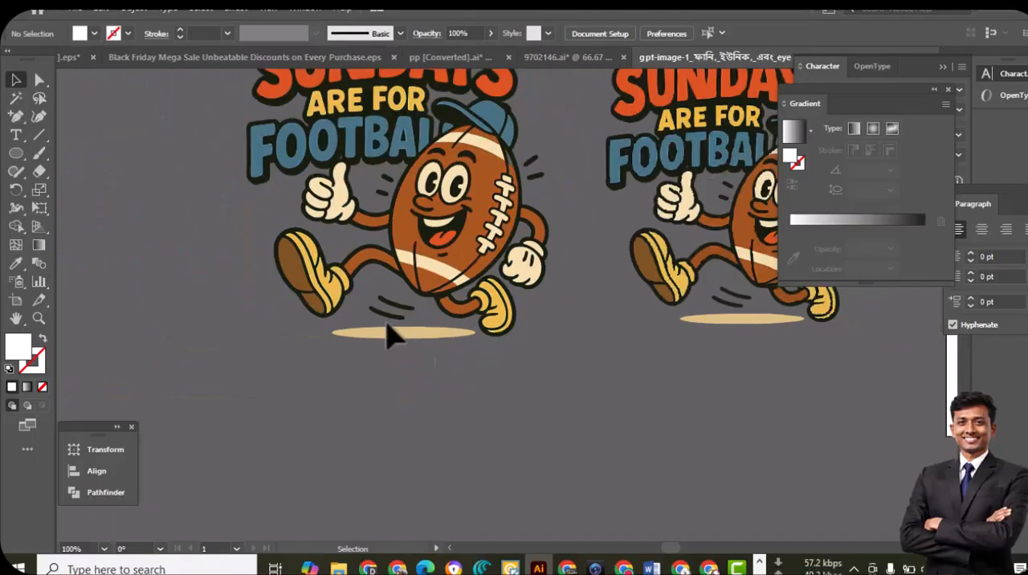
Ungroup the Vectorizer.AI artwork, check that the brown football body selects separately, and clear the selection
{"action": "left_click_drag", "start_coordinate": [580, 355], "coordinate": [518, 426]}
{"action": "left_click_drag", "start_coordinate": [390, 329], "coordinate": [383, 325]}
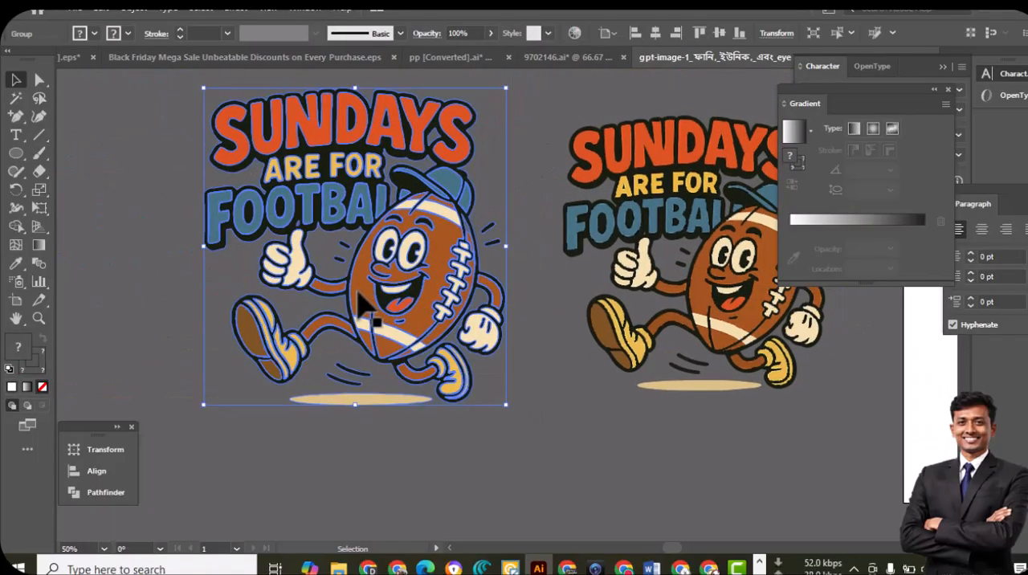
{"action": "right_click", "coordinate": [359, 303]}
{"action": "left_click", "coordinate": [425, 151]}
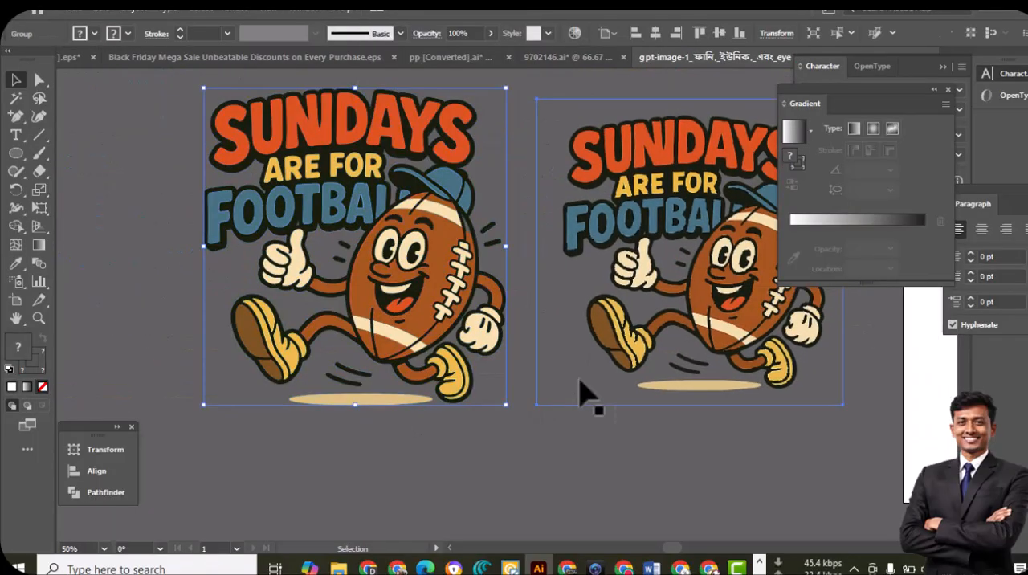
{"action": "left_click", "coordinate": [358, 305]}
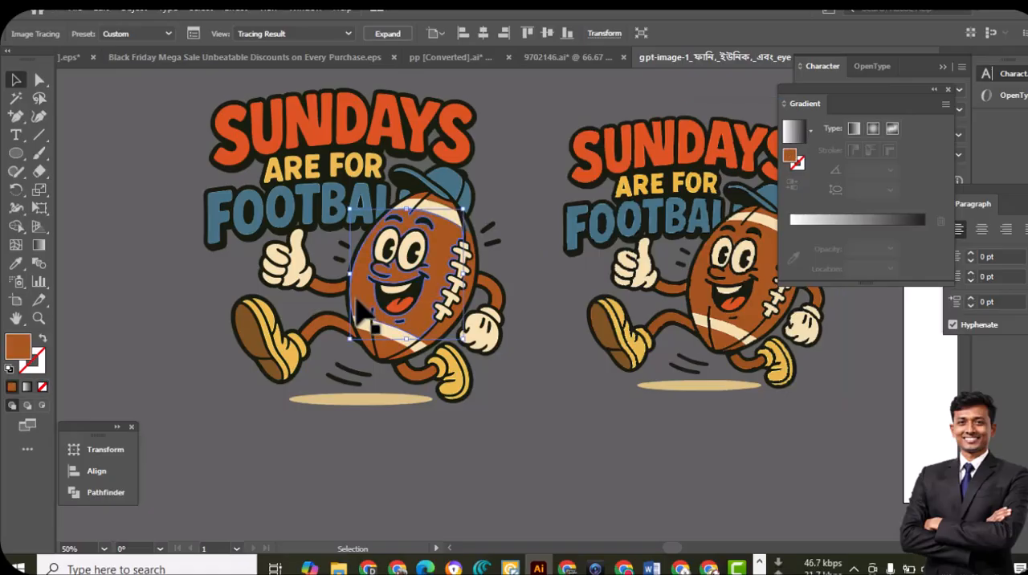
{"action": "left_click", "coordinate": [103, 328]}
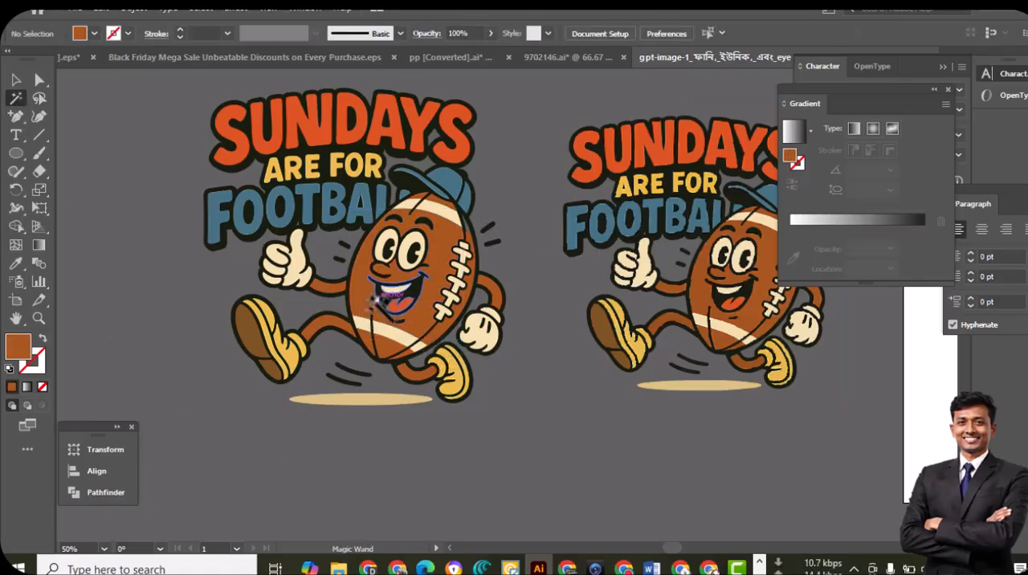
Select the orange and brown areas of the Vectorizer.AI artwork with the Magic Wand and recolor their fill to #35E5B7
{"action": "left_click", "coordinate": [381, 309]}
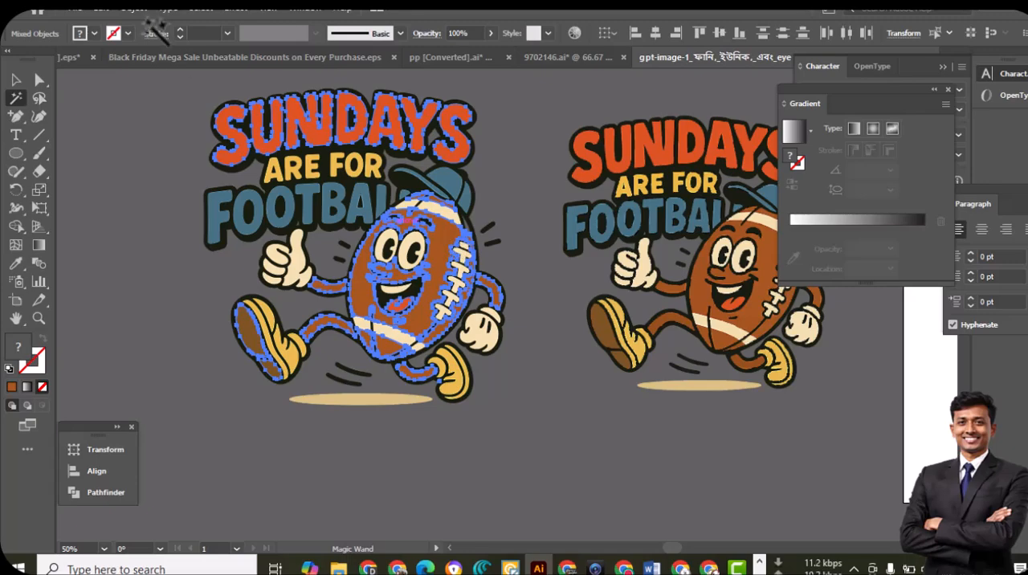
{"action": "left_click", "coordinate": [94, 35]}
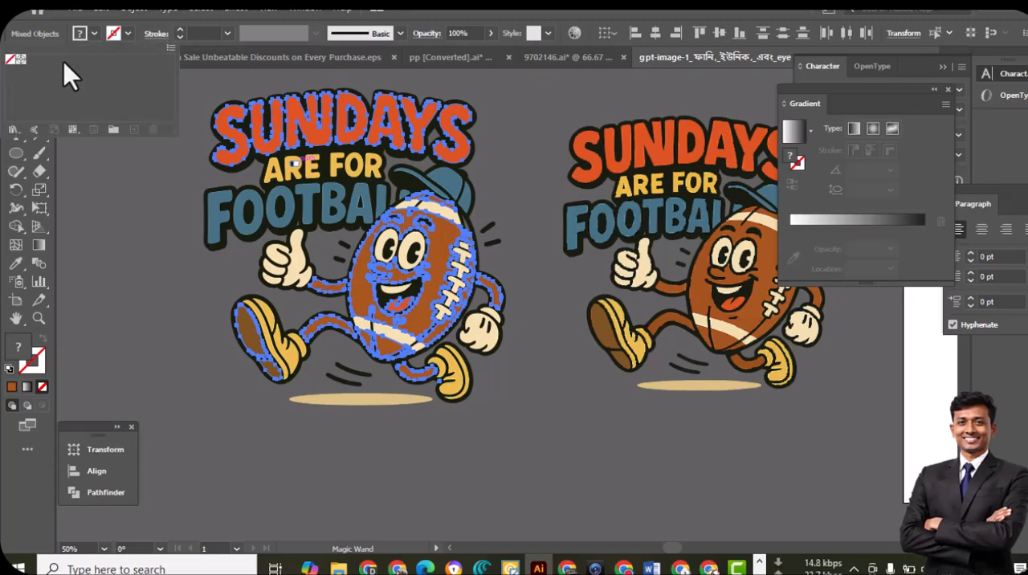
{"action": "double_click", "coordinate": [12, 350]}
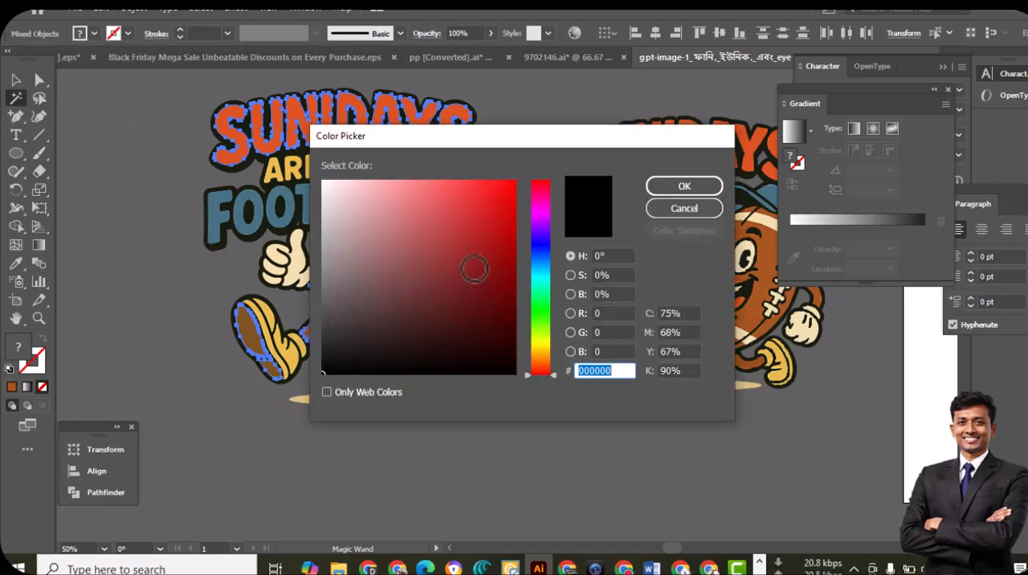
{"action": "mouse_move", "coordinate": [496, 247]}
{"action": "left_mouse_down"}
{"action": "mouse_move", "coordinate": [511, 248]}
{"action": "mouse_move", "coordinate": [436, 184]}
{"action": "mouse_move", "coordinate": [416, 181]}
{"action": "left_mouse_up"}
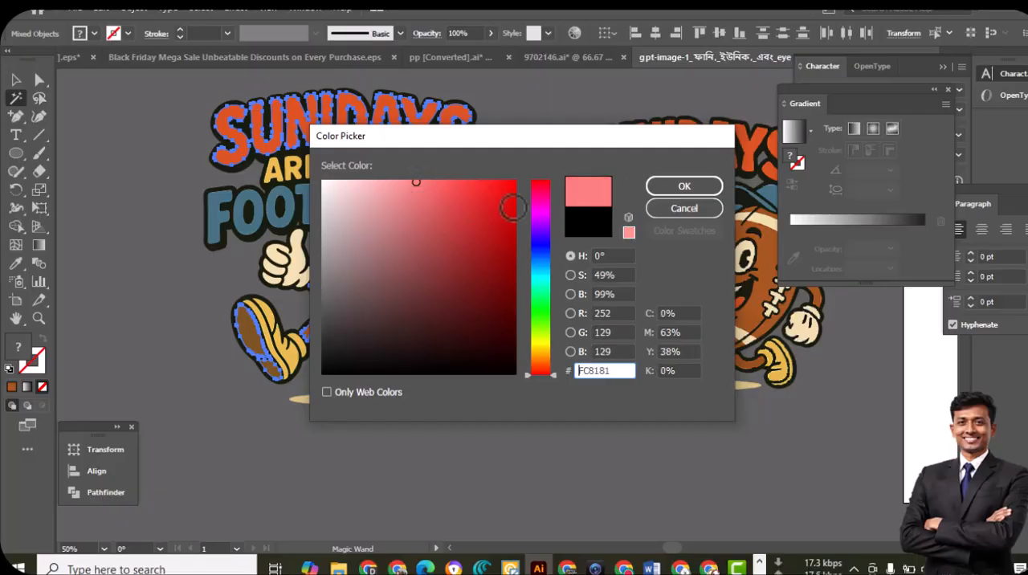
{"action": "left_click", "coordinate": [542, 287]}
{"action": "left_click", "coordinate": [471, 199]}
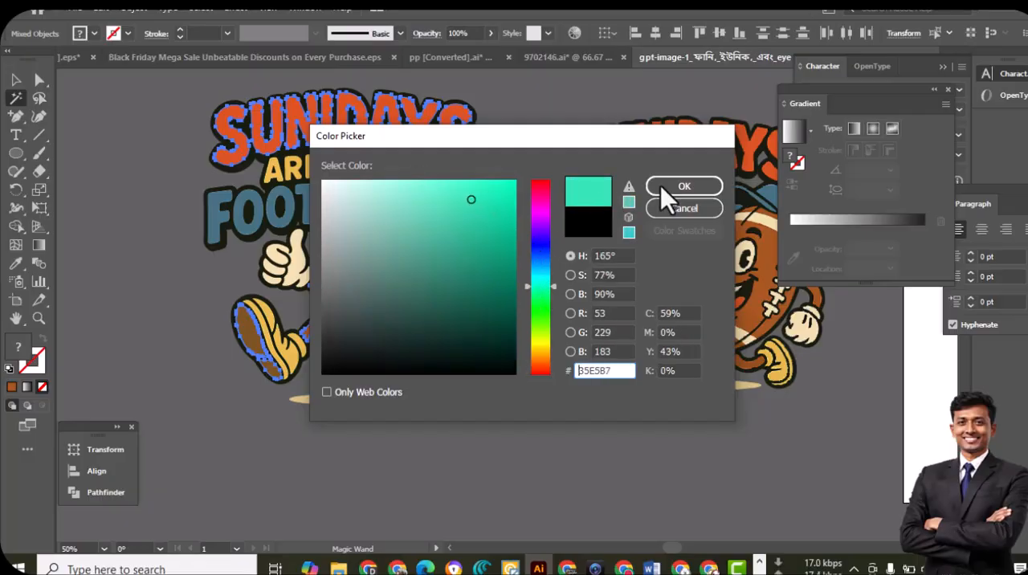
{"action": "key", "text": "Return"}
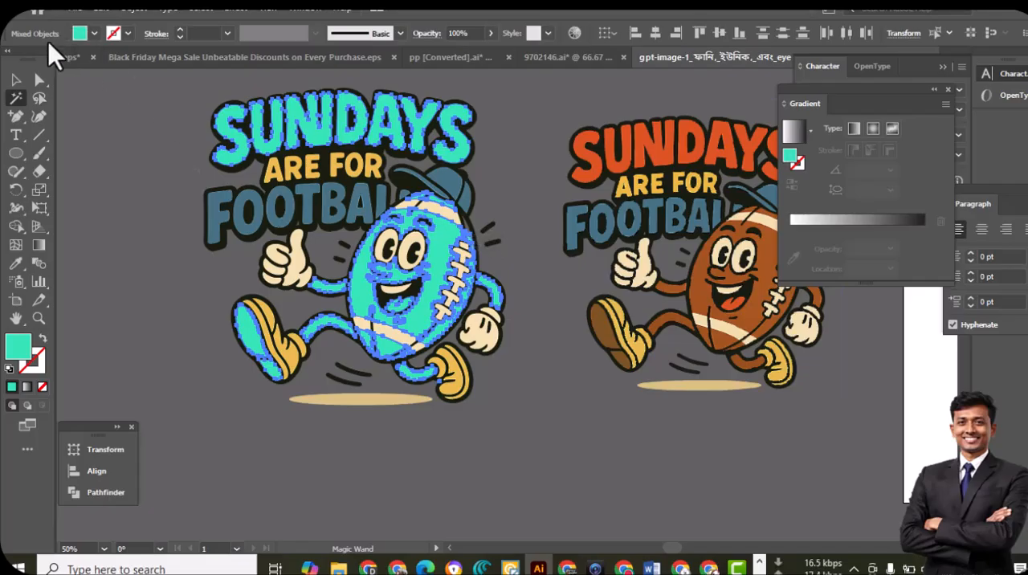
{"action": "left_click", "coordinate": [15, 81]}
{"action": "left_click", "coordinate": [142, 391]}
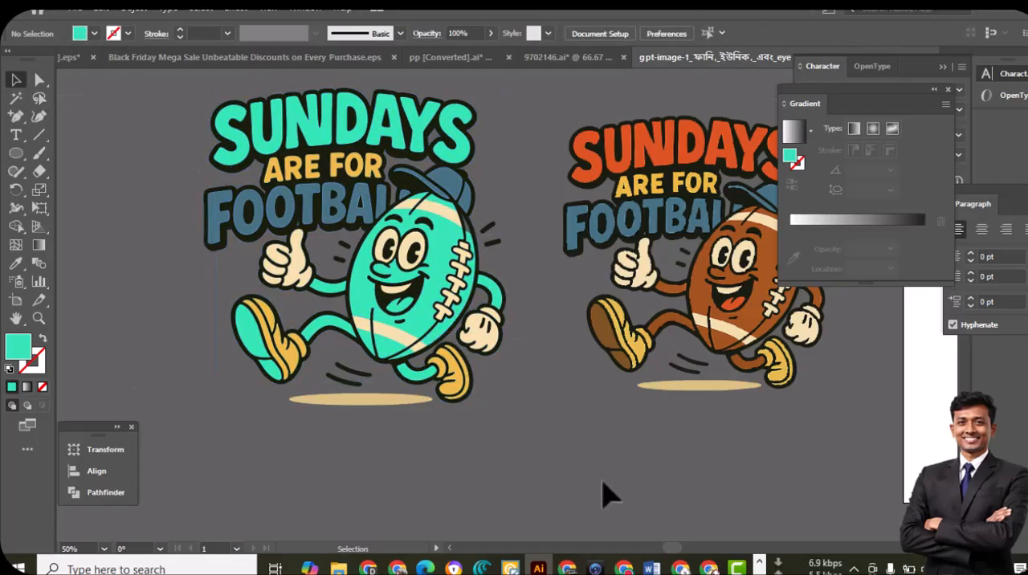
{"action": "left_click_drag", "start_coordinate": [627, 449], "coordinate": [515, 480]}
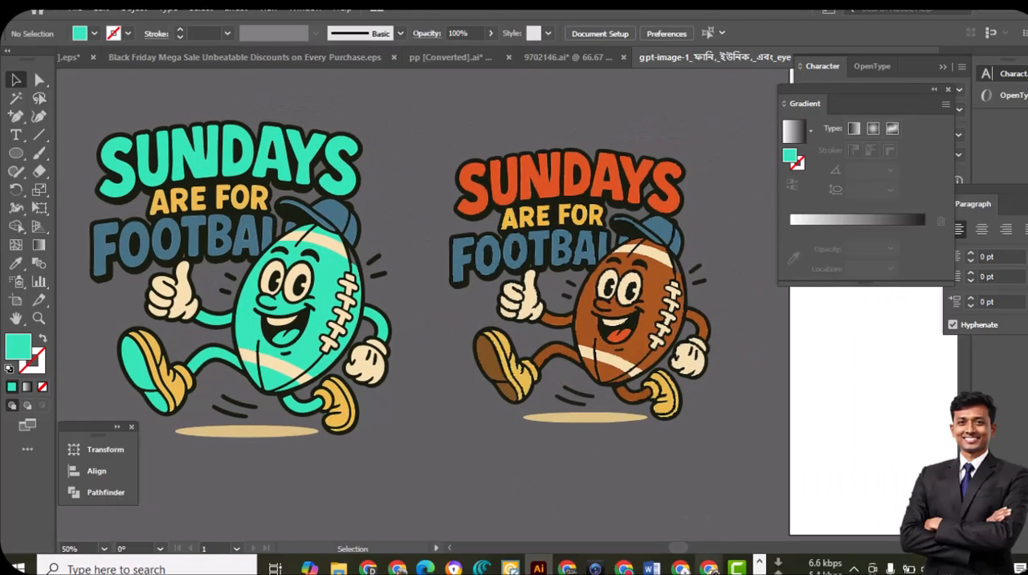
Switch to Vectorizer.AI in the browser and upload gpt-image-1_ফানি,_ইউনিক,_এবং_eye (4).png from the job folder for vectorizing
{"action": "left_click", "coordinate": [624, 568]}
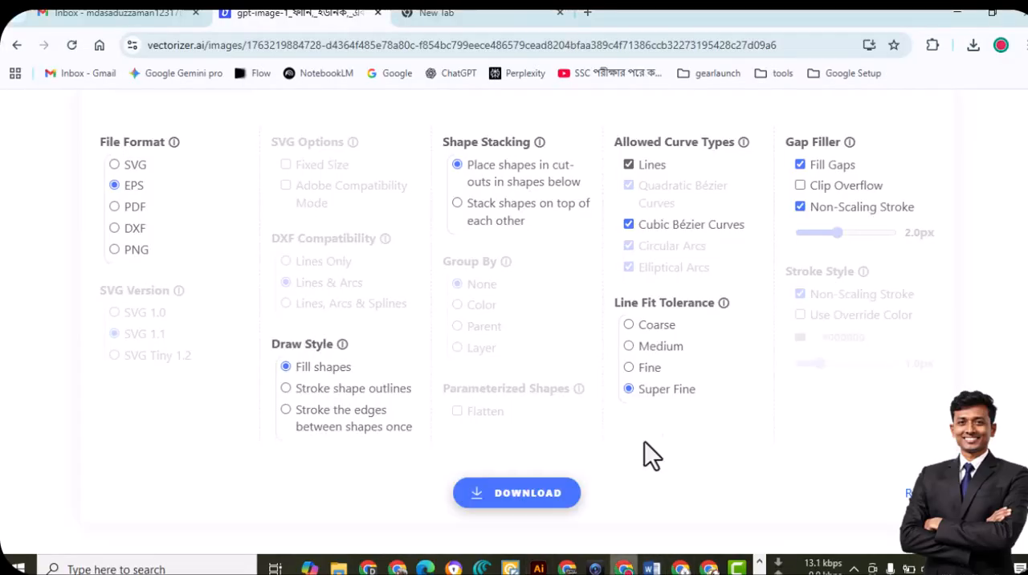
{"action": "scroll", "coordinate": [334, 229], "scroll_direction": "up", "scroll_amount": 3}
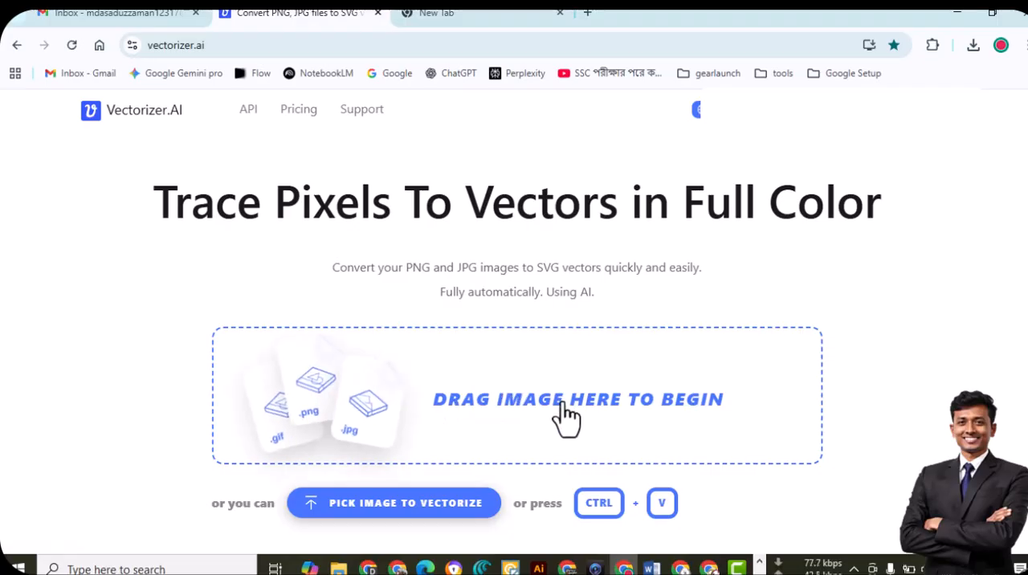
{"action": "left_click", "coordinate": [541, 358]}
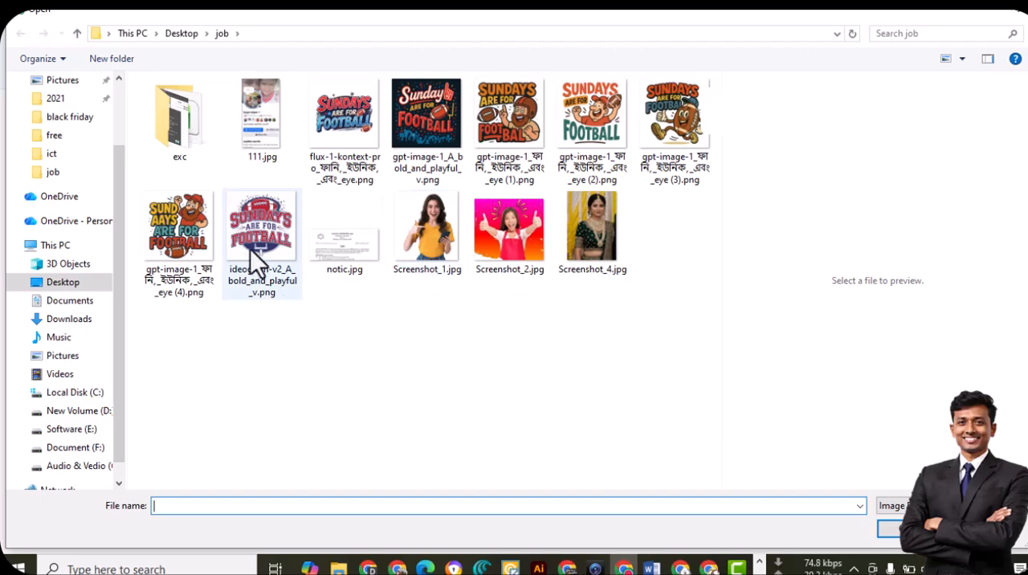
{"action": "left_click", "coordinate": [249, 229]}
{"action": "left_click", "coordinate": [192, 228]}
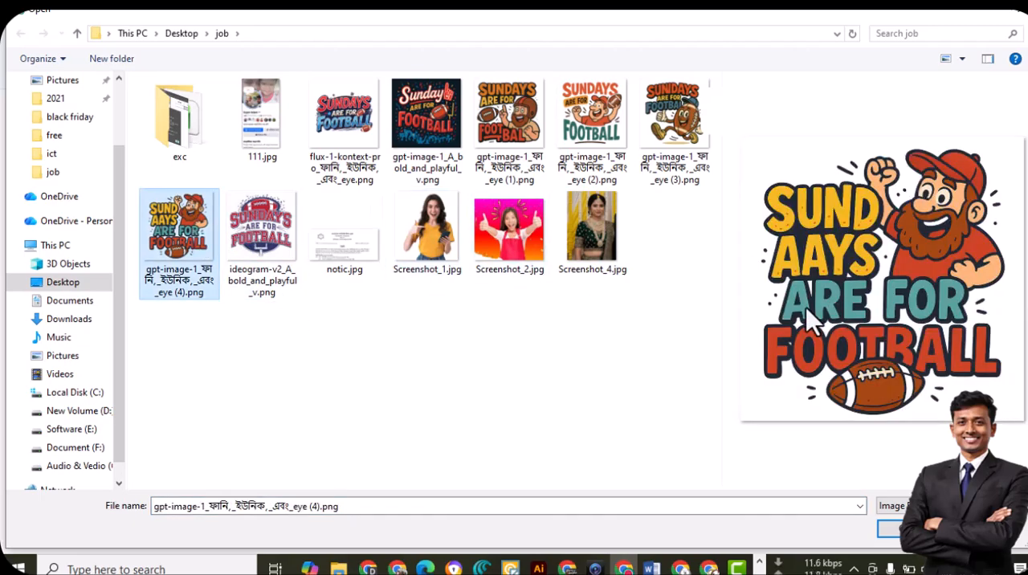
{"action": "left_click", "coordinate": [889, 529]}
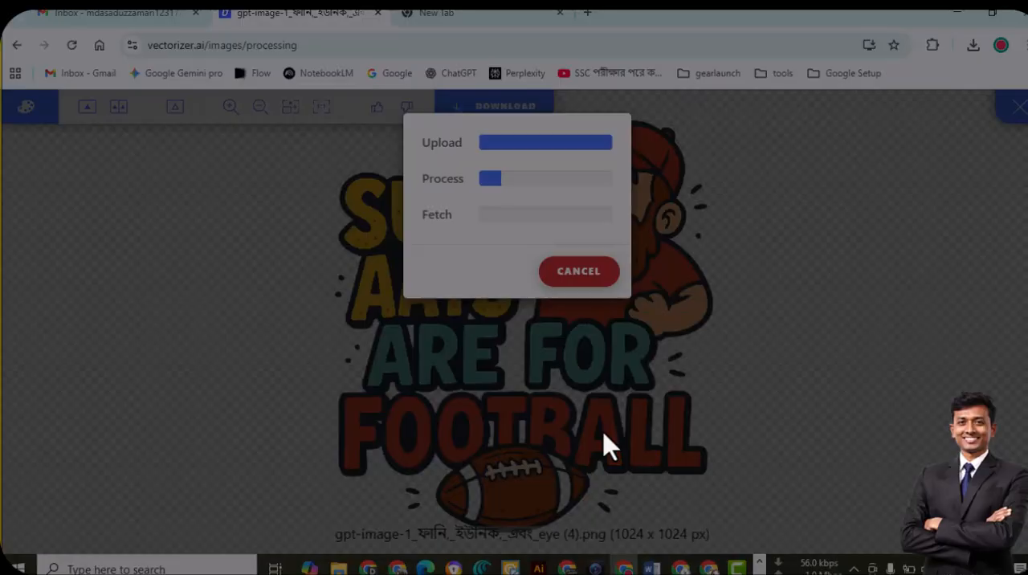
{"action": "mouse_move", "coordinate": [288, 181]}
{"action": "left_mouse_down"}
{"action": "mouse_move", "coordinate": [602, 494]}
{"action": "mouse_move", "coordinate": [890, 506]}
{"action": "left_mouse_up"}
{"action": "left_click_drag", "start_coordinate": [650, 379], "coordinate": [725, 482]}
{"action": "key", "text": "Escape"}
{"action": "key", "text": "Escape"}
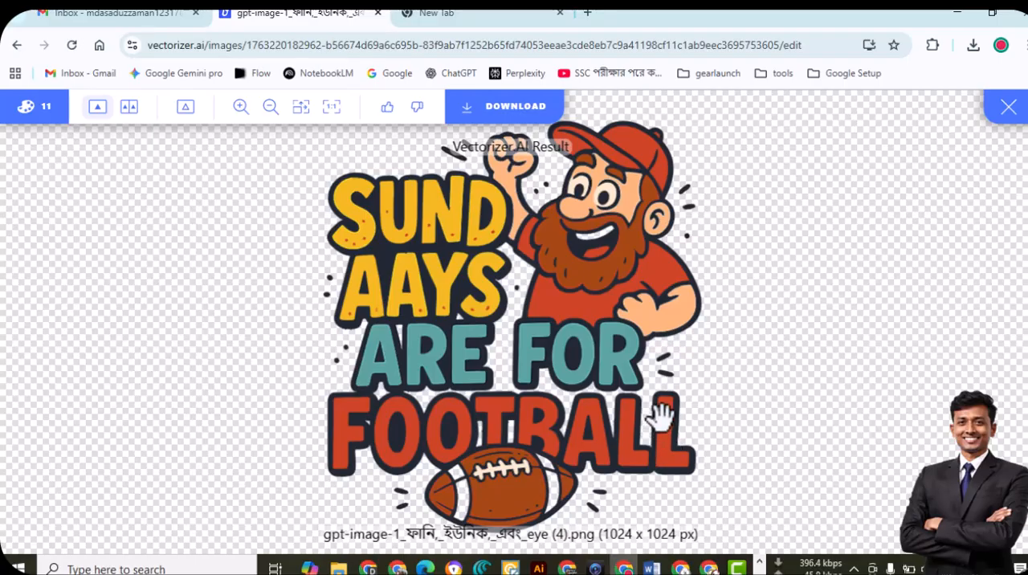
Open the download options for the vectorized bearded-man artwork and choose EPS as the file format
{"action": "left_click", "coordinate": [526, 113]}
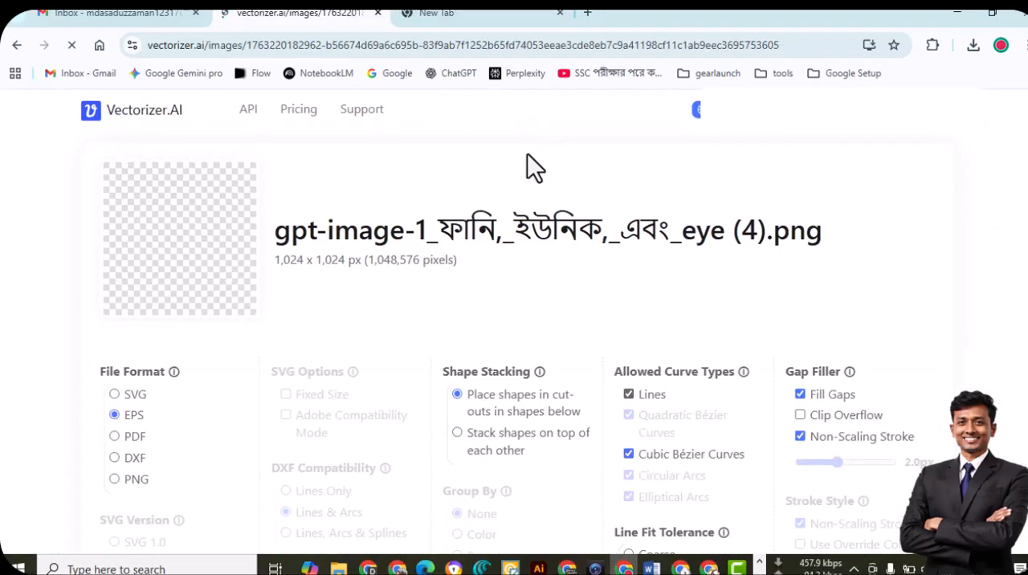
{"action": "left_click", "coordinate": [114, 415]}
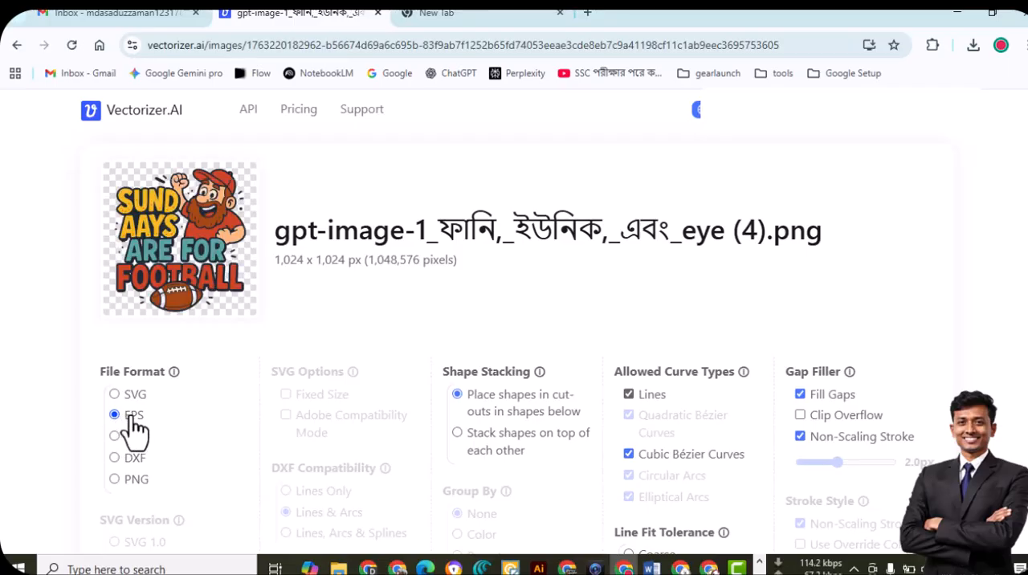
{"action": "scroll", "coordinate": [518, 325], "scroll_direction": "down", "scroll_amount": 2}
{"action": "scroll", "coordinate": [518, 326], "scroll_direction": "down", "scroll_amount": 1}
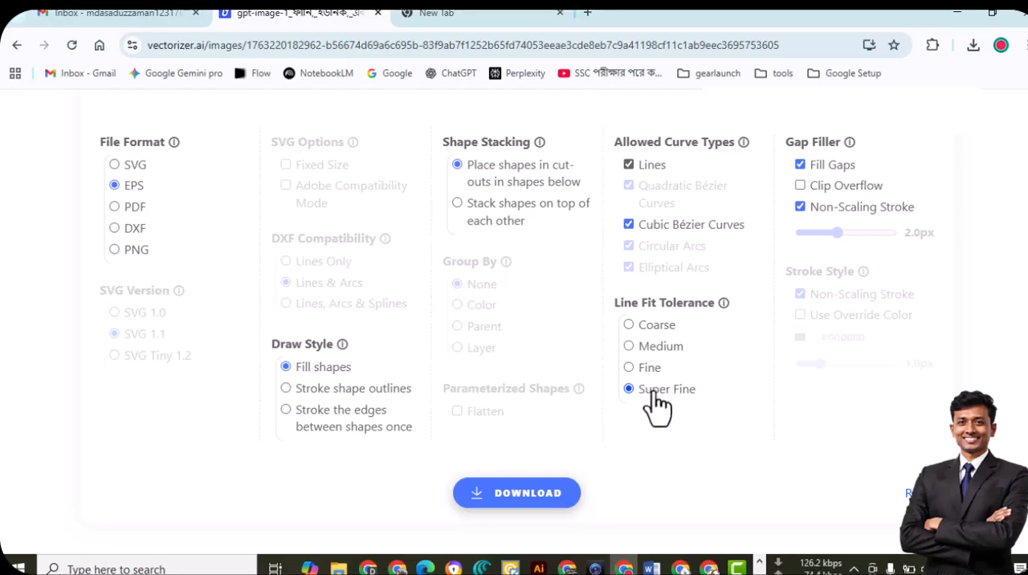
{"action": "key", "text": "Print"}
{"action": "left_click_drag", "start_coordinate": [586, 372], "coordinate": [709, 409]}
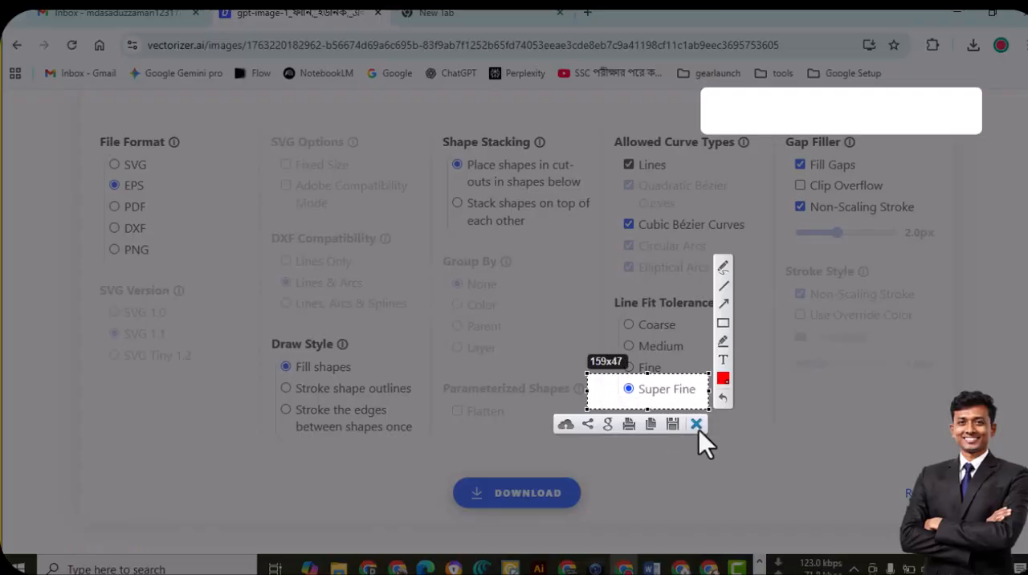
{"action": "left_click", "coordinate": [697, 425]}
Download the vectorized artwork as EPS and open the downloaded file in Illustrator
{"action": "left_click", "coordinate": [510, 504]}
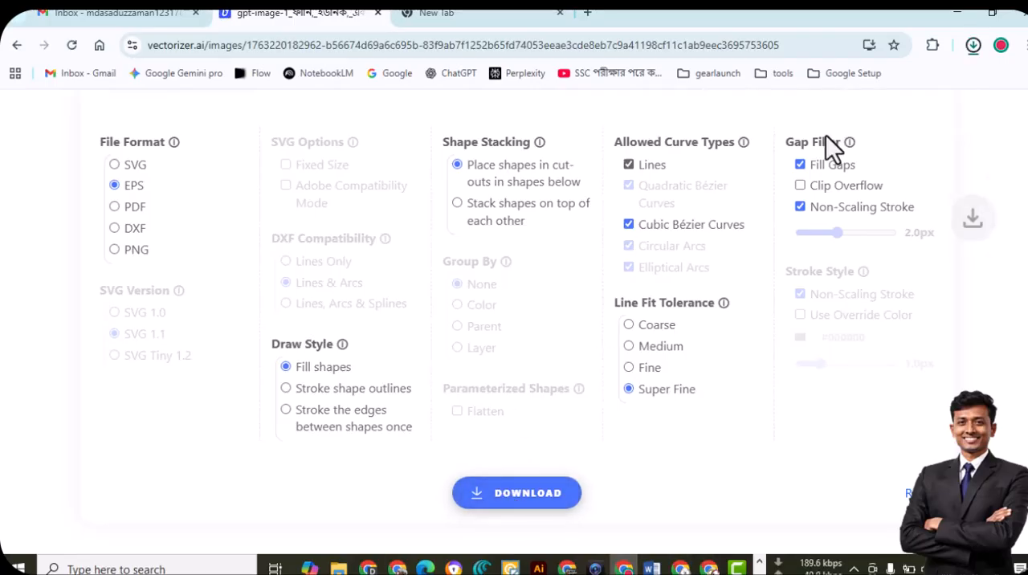
{"action": "left_click", "coordinate": [975, 47]}
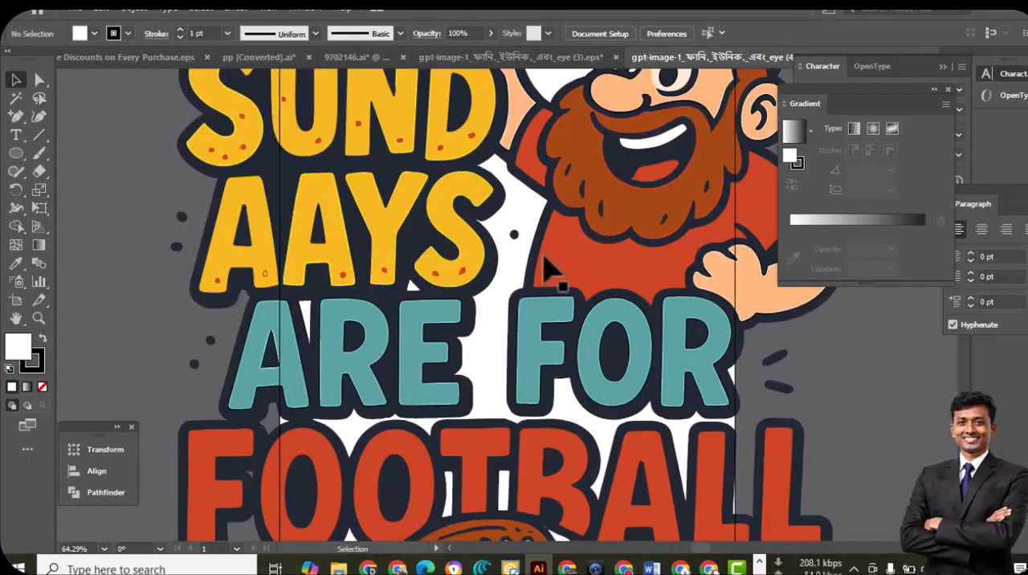
Select the whole bearded-man artwork and move it off the artboard onto the empty canvas beside it
{"action": "scroll", "coordinate": [546, 269], "scroll_direction": "up", "scroll_amount": 10}
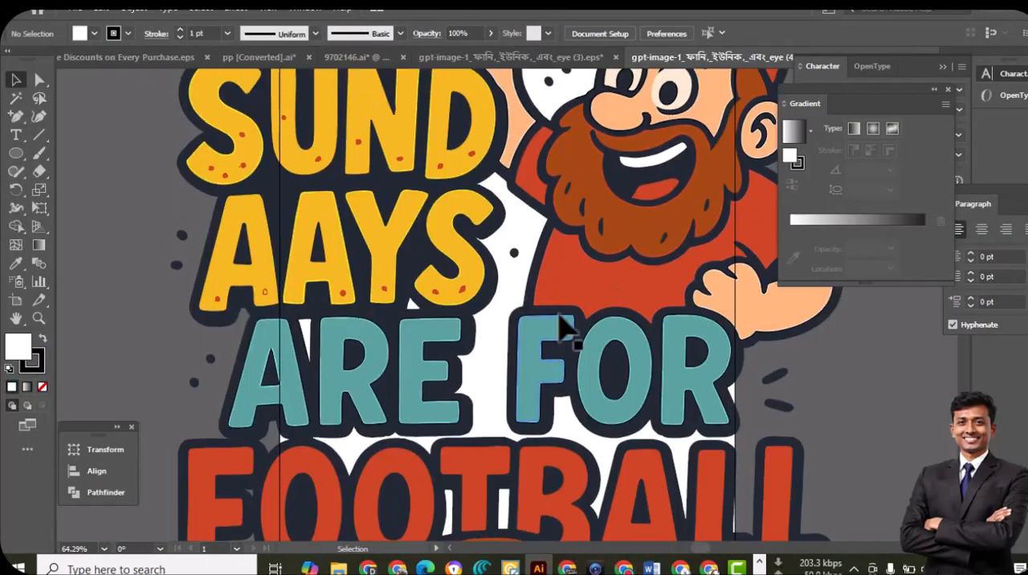
{"action": "scroll", "coordinate": [559, 317], "scroll_direction": "down", "scroll_amount": 3}
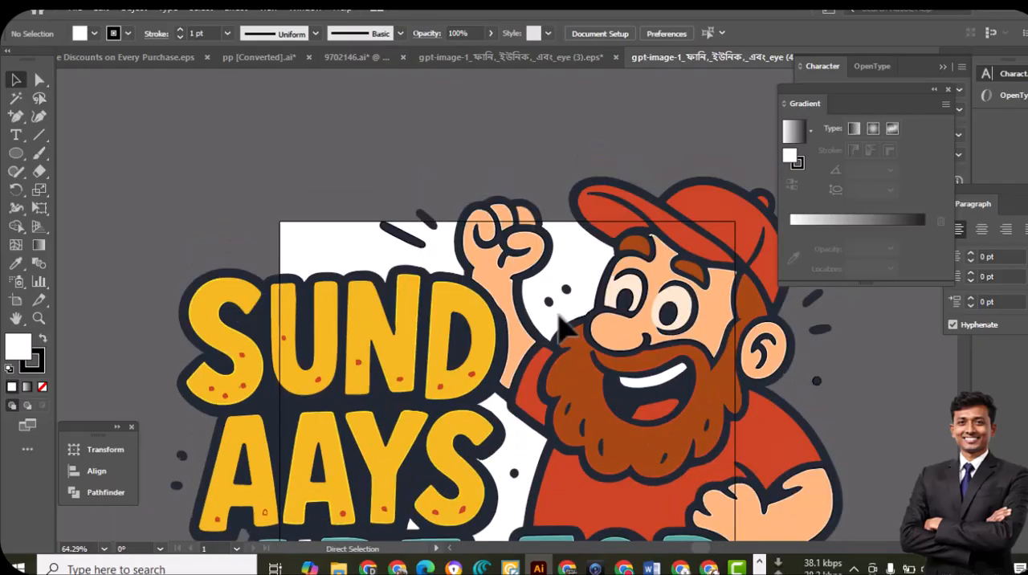
{"action": "key", "text": "ctrl+minus"}
{"action": "key", "text": "ctrl+minus"}
{"action": "key", "text": "ctrl+minus"}
{"action": "scroll", "coordinate": [522, 345], "scroll_direction": "down", "scroll_amount": 2}
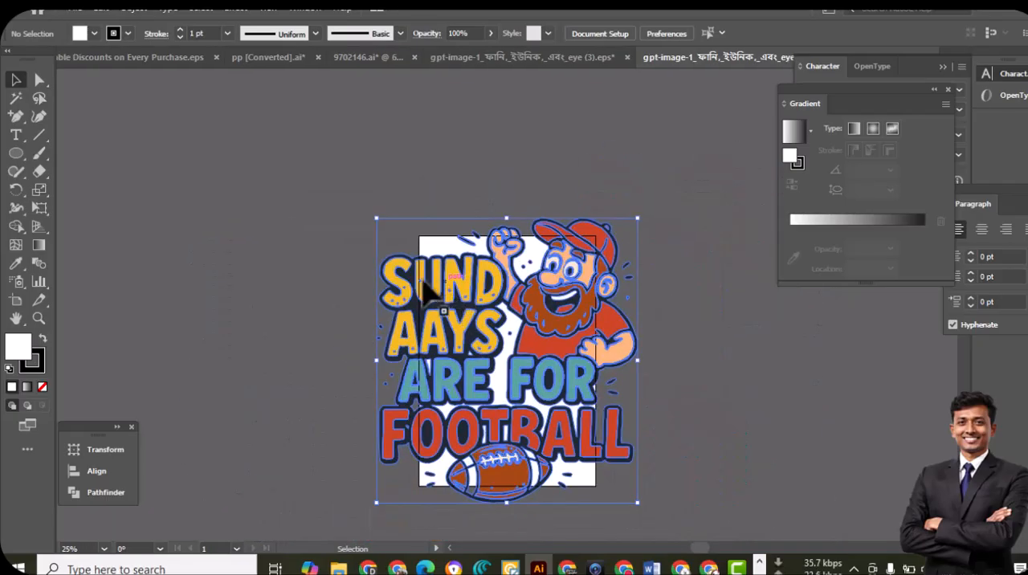
{"action": "left_click", "coordinate": [387, 225]}
{"action": "left_click_drag", "start_coordinate": [377, 218], "coordinate": [512, 281]}
Examine the edges around the man's eyes, eyebrows and cap at high magnification with nothing selected, and view the complete design
{"action": "key", "text": "ctrl+space"}
{"action": "left_click", "coordinate": [574, 380], "text": "ctrl"}
{"action": "left_click", "coordinate": [514, 313], "text": "ctrl"}
{"action": "key", "text": "space"}
{"action": "key", "text": "space"}
{"action": "key", "text": "ctrl+space"}
{"action": "left_click", "coordinate": [512, 280]}
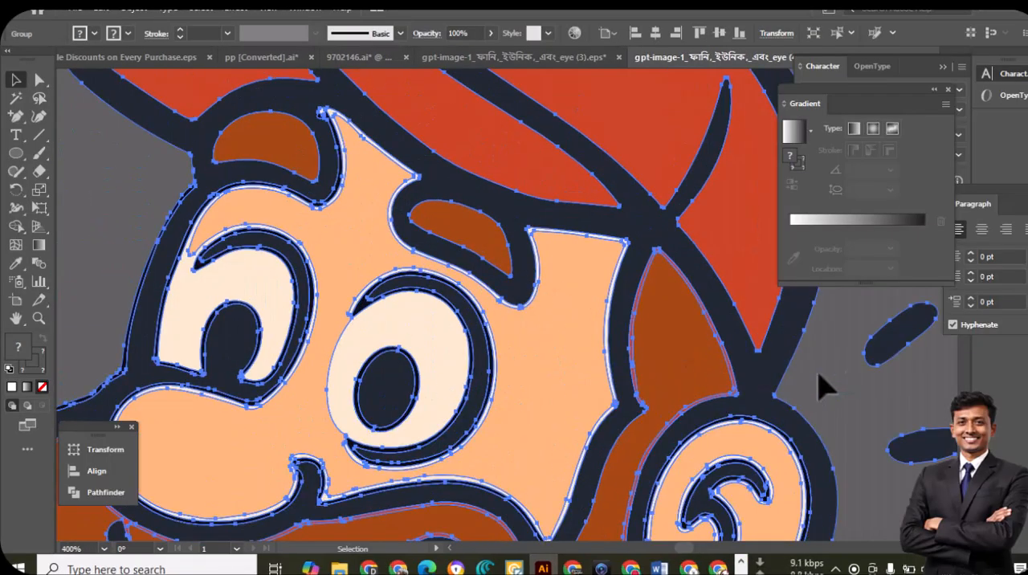
{"action": "left_click", "coordinate": [856, 386]}
{"action": "left_click", "coordinate": [340, 246]}
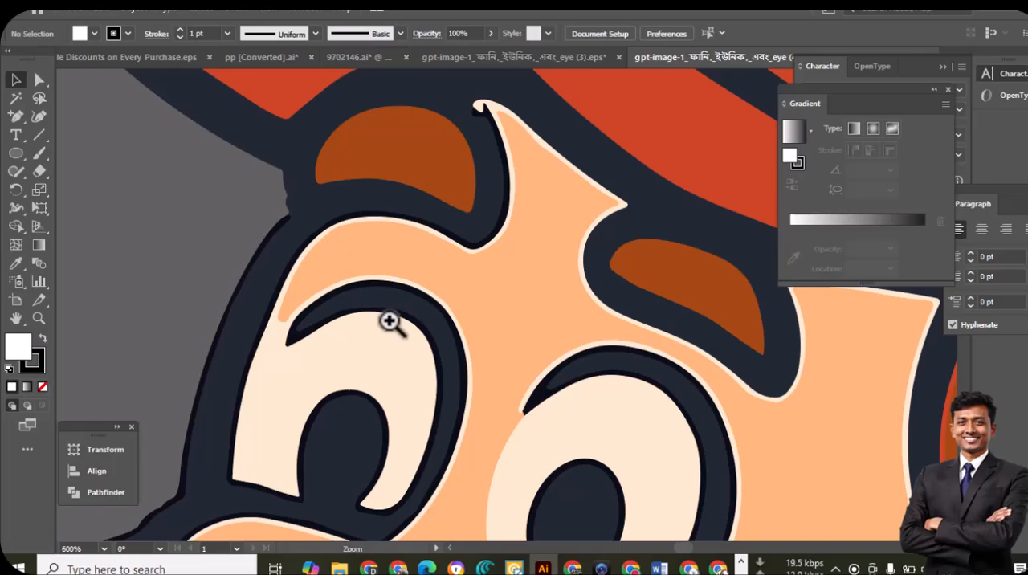
{"action": "left_click", "coordinate": [389, 286]}
{"action": "scroll", "coordinate": [523, 345], "scroll_direction": "down", "scroll_amount": 10}
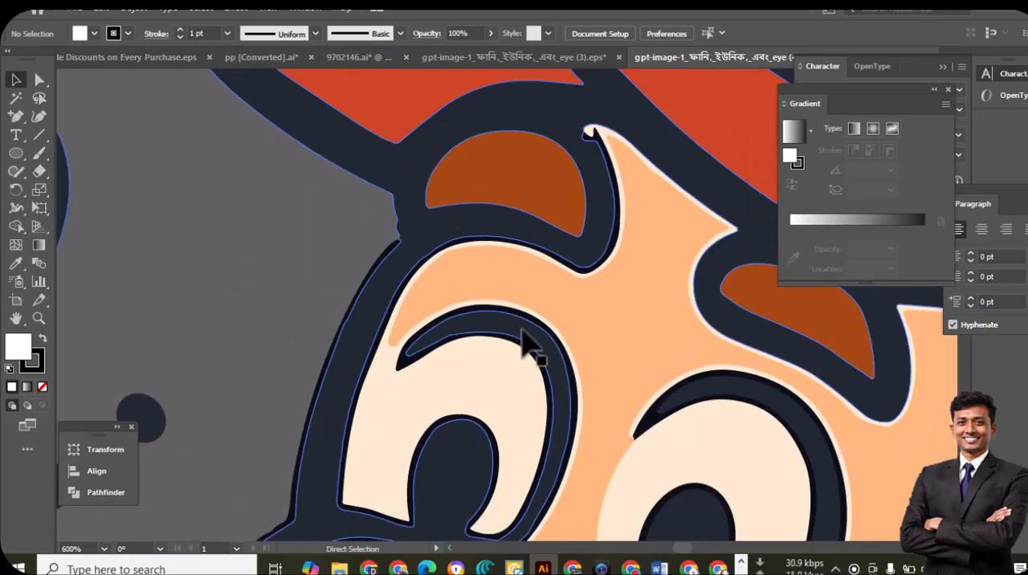
{"action": "left_click_drag", "start_coordinate": [537, 423], "coordinate": [436, 299]}
{"action": "left_click", "coordinate": [436, 300], "text": "ctrl"}
{"action": "left_click_drag", "start_coordinate": [530, 312], "coordinate": [518, 406]}
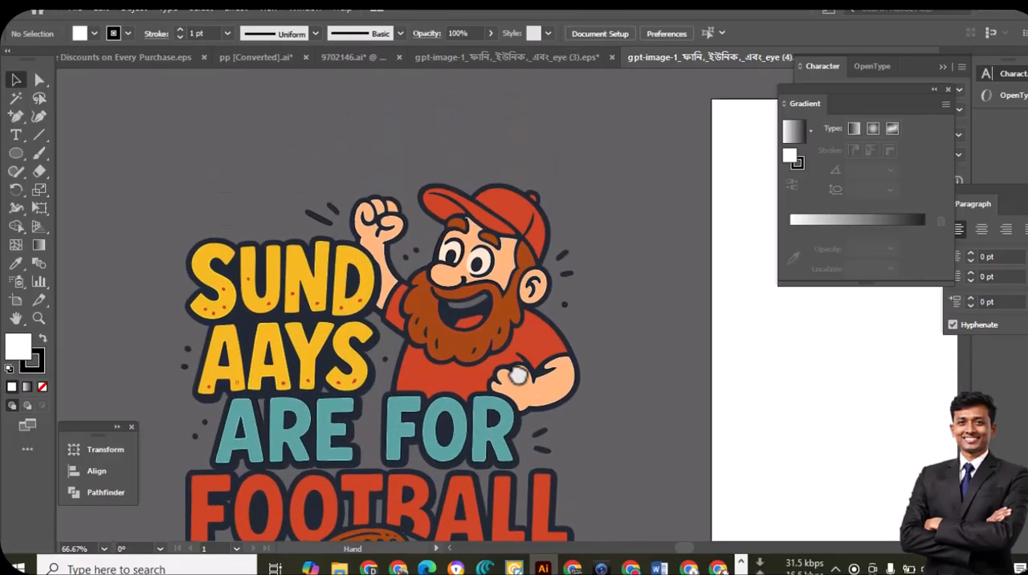
{"action": "left_click", "coordinate": [506, 335], "text": "ctrl"}
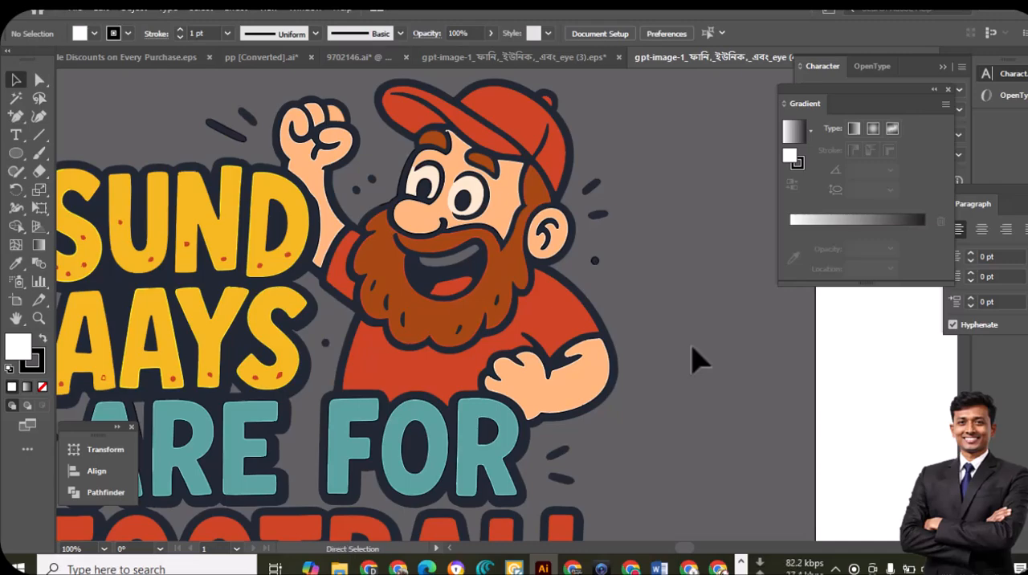
{"action": "key", "text": "ctrl+minus"}
{"action": "key", "text": "ctrl+minus"}
{"action": "scroll", "coordinate": [679, 335], "scroll_direction": "down", "scroll_amount": 2}
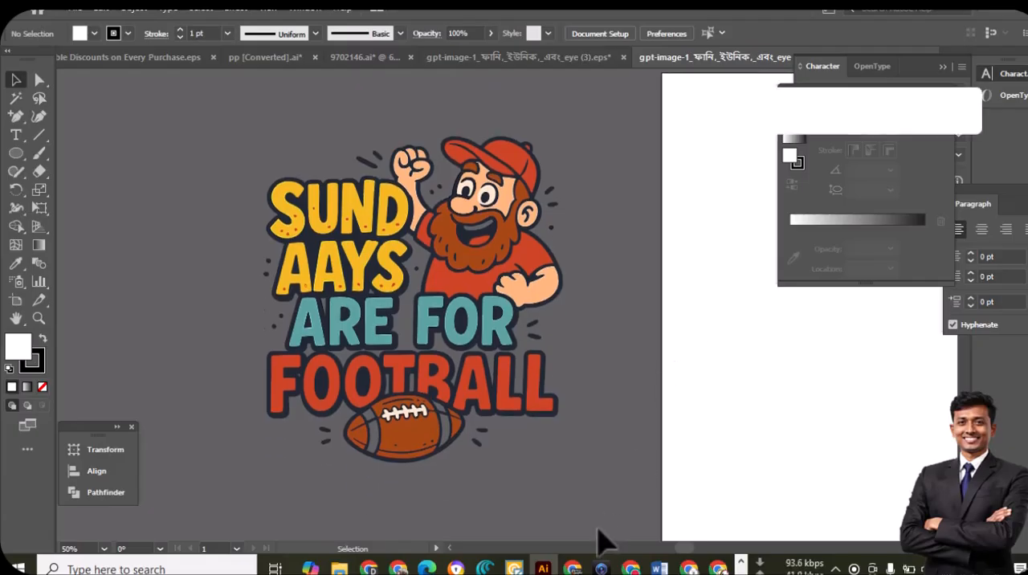
Switch to Vector Magic Desktop Edition, import gpt-image-1_ফানি,_ইউনিক,_এবং_eye (4).png from the Desktop job folder and start vectorizing it
{"action": "left_click", "coordinate": [631, 567]}
{"action": "scroll", "coordinate": [436, 363], "scroll_direction": "up", "scroll_amount": 3}
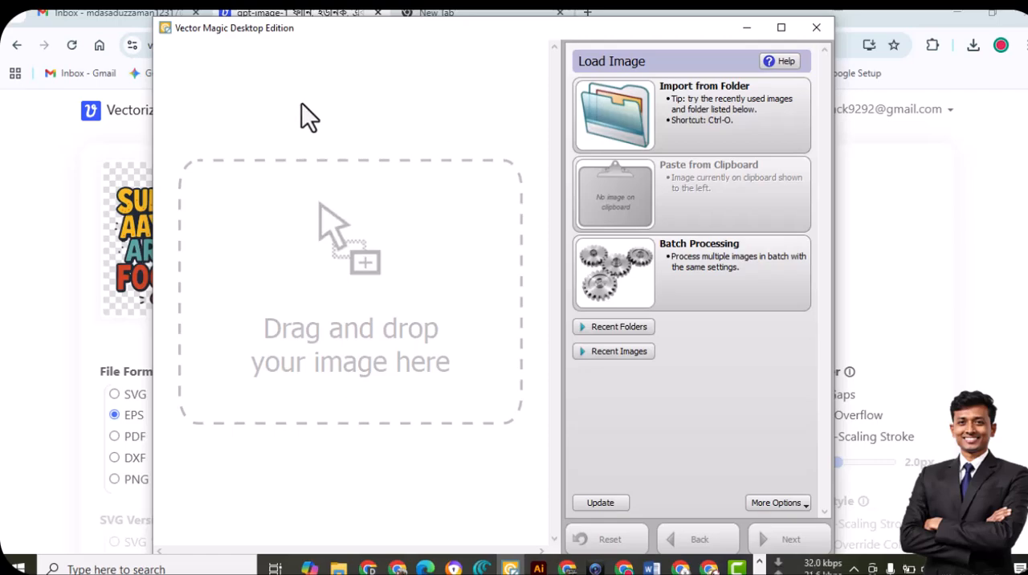
{"action": "left_click", "coordinate": [736, 113]}
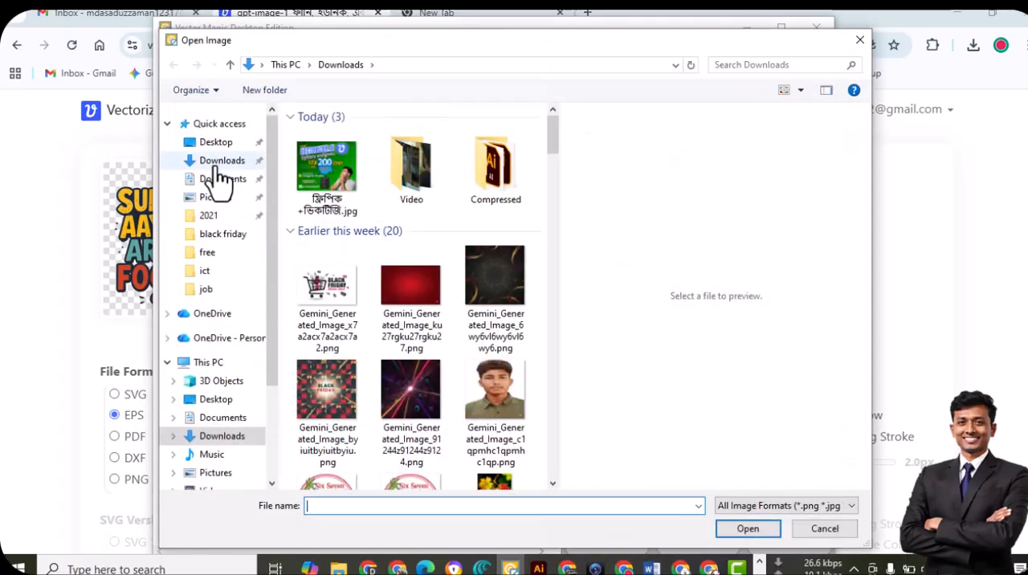
{"action": "left_click", "coordinate": [217, 142]}
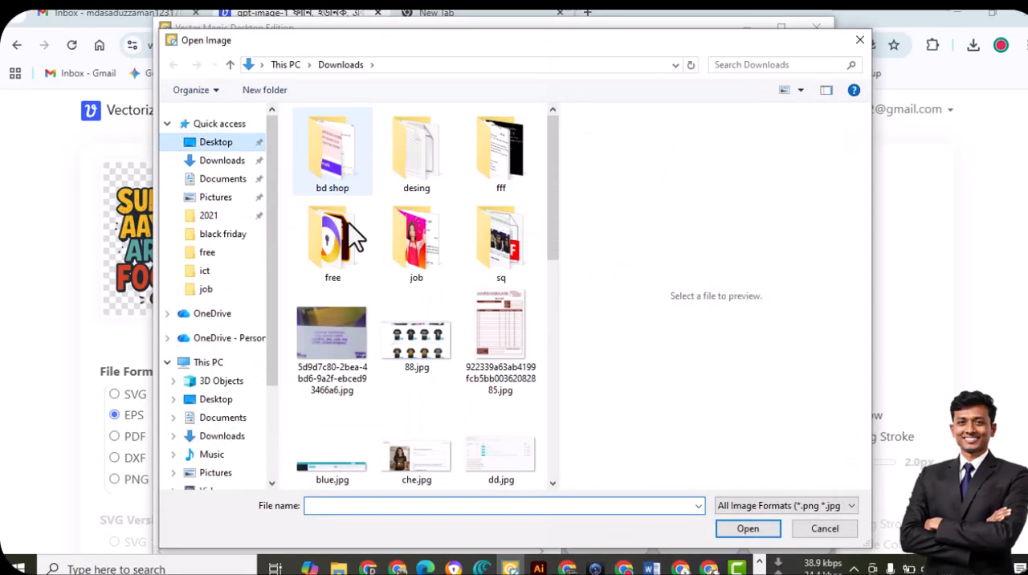
{"action": "double_click", "coordinate": [408, 257]}
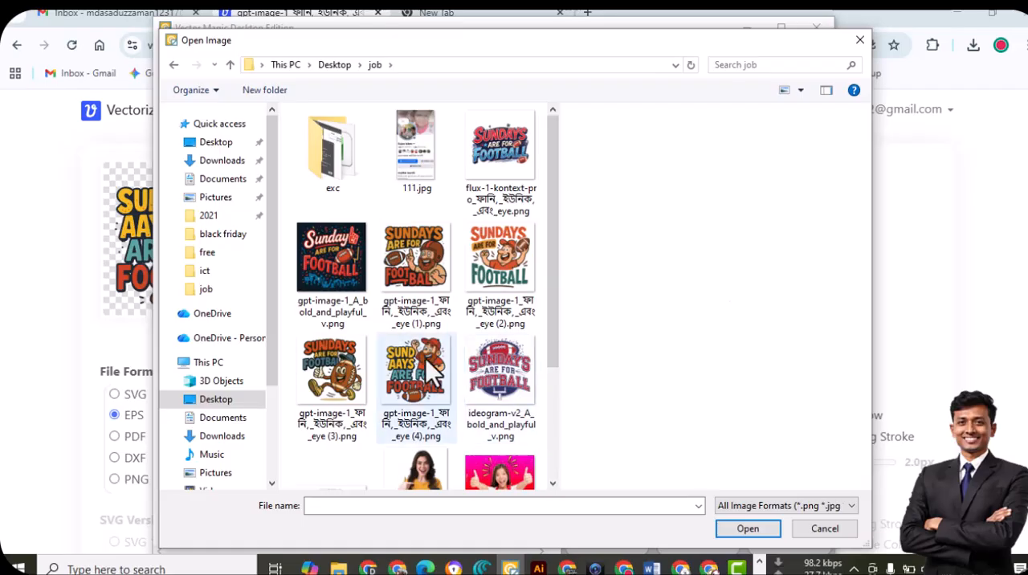
{"action": "left_click", "coordinate": [426, 358]}
{"action": "left_click", "coordinate": [763, 527]}
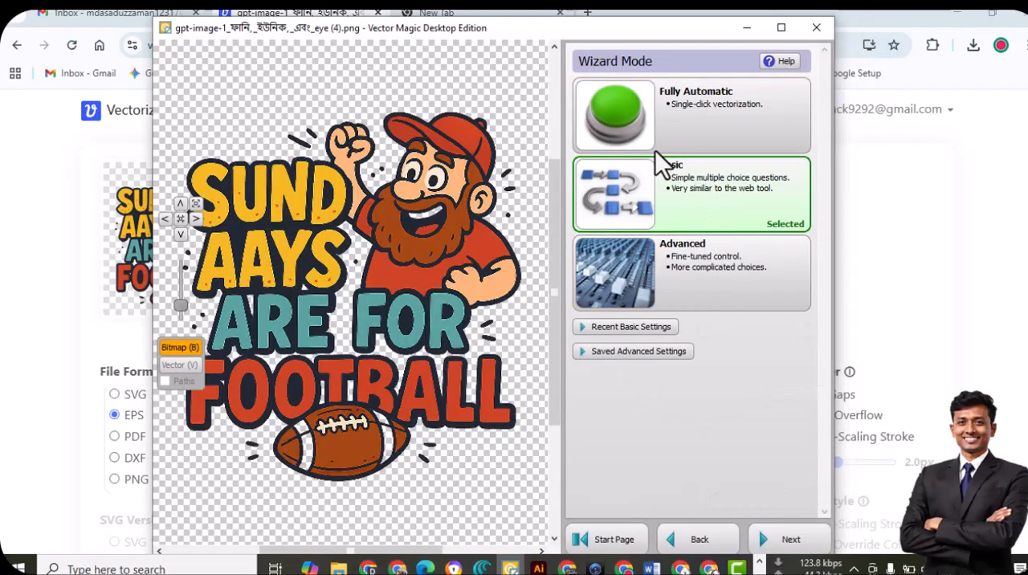
{"action": "left_click", "coordinate": [679, 109]}
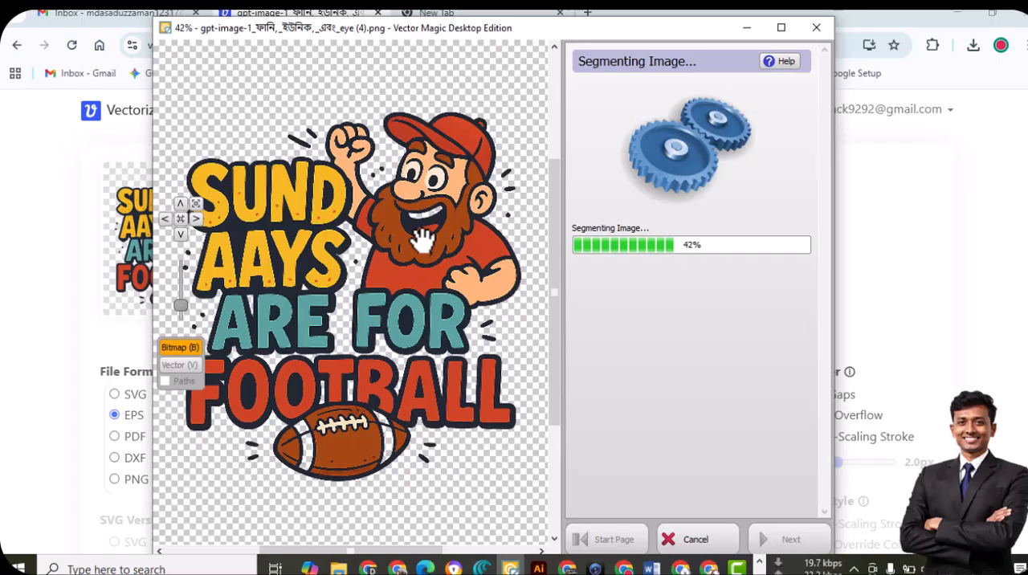
{"action": "key", "text": "Print"}
{"action": "mouse_move", "coordinate": [170, 95]}
{"action": "left_mouse_down"}
{"action": "mouse_move", "coordinate": [190, 154]}
{"action": "mouse_move", "coordinate": [580, 492]}
{"action": "left_mouse_up"}
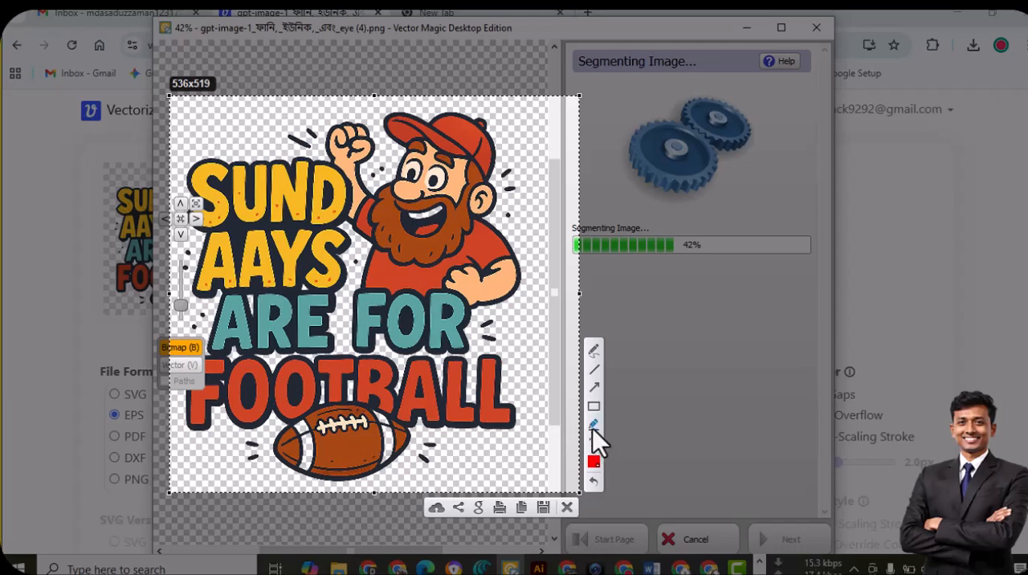
{"action": "left_click", "coordinate": [593, 406]}
{"action": "left_click_drag", "start_coordinate": [471, 352], "coordinate": [535, 442]}
{"action": "key", "text": "Escape"}
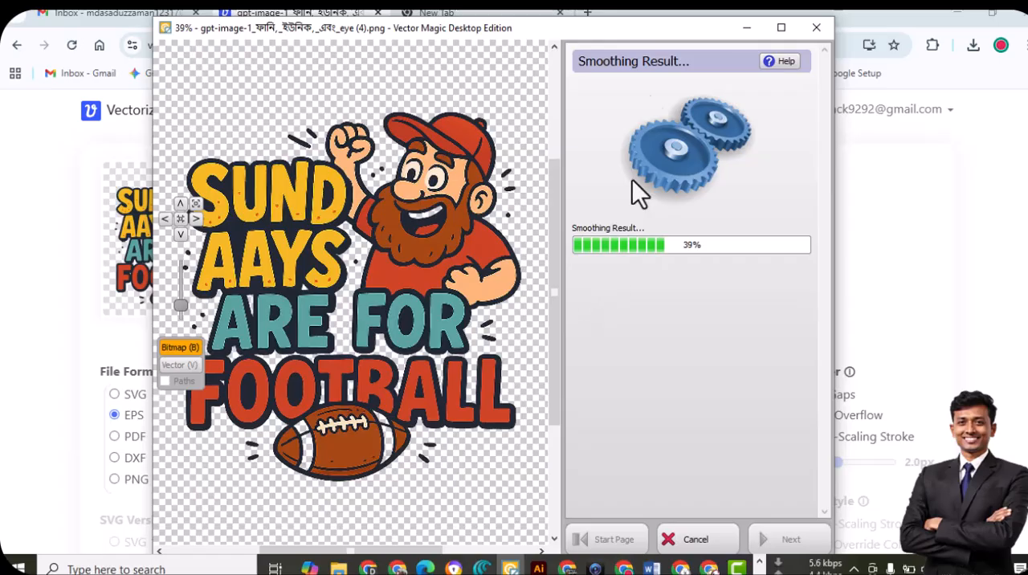
Set the tracing detail level to High and finish reviewing the result to continue to export
{"action": "left_click_drag", "start_coordinate": [561, 27], "coordinate": [589, 23]}
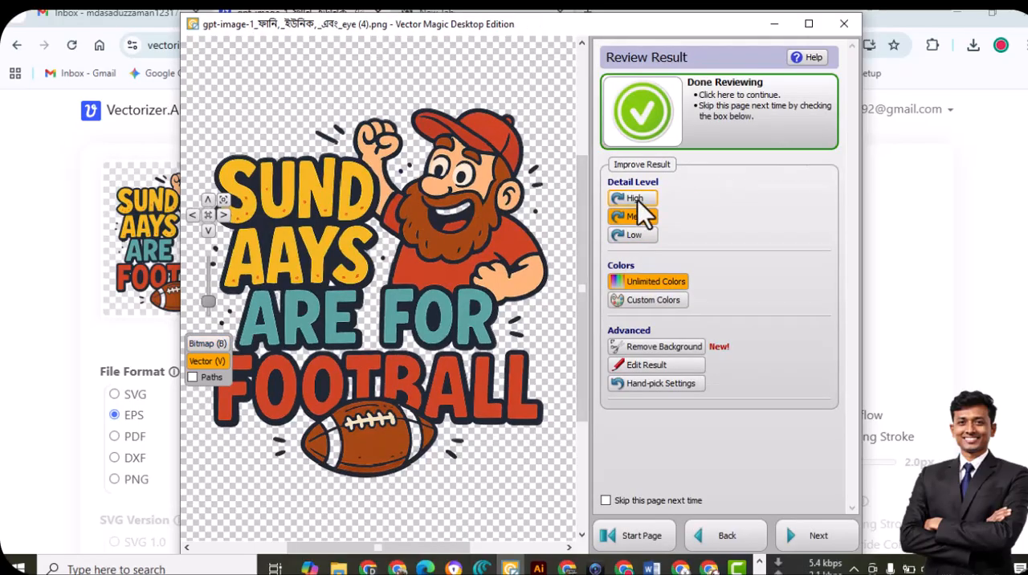
{"action": "left_click", "coordinate": [635, 199]}
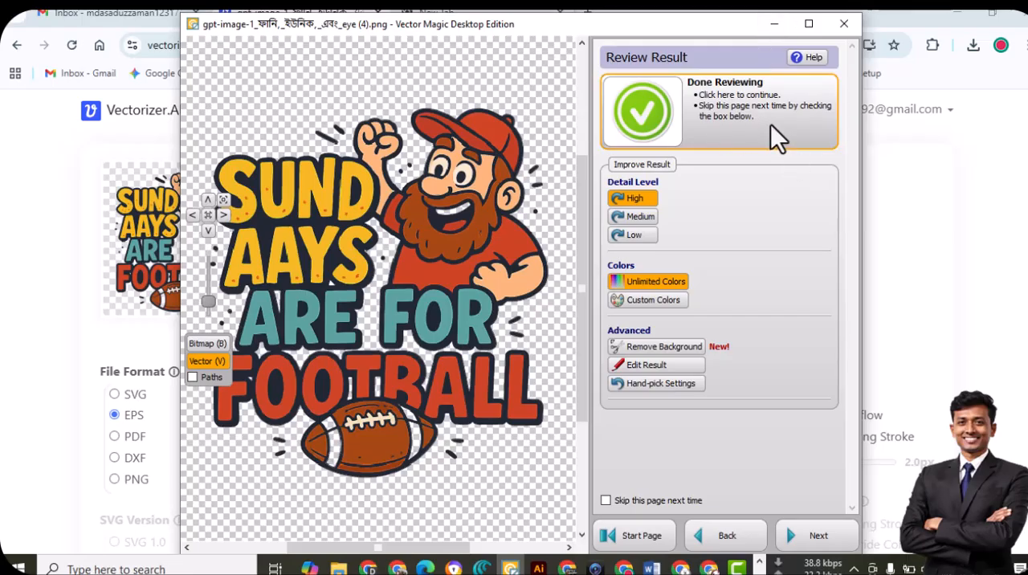
{"action": "left_click", "coordinate": [730, 97]}
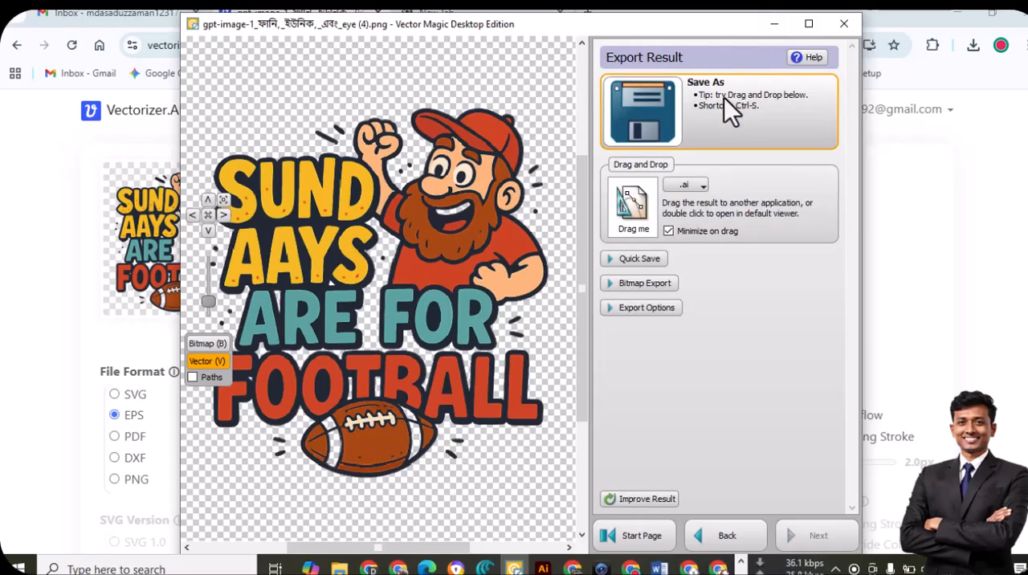
Save the traced result in Adobe Illustrator format as 11 in the Desktop job folder
{"action": "left_click", "coordinate": [692, 185]}
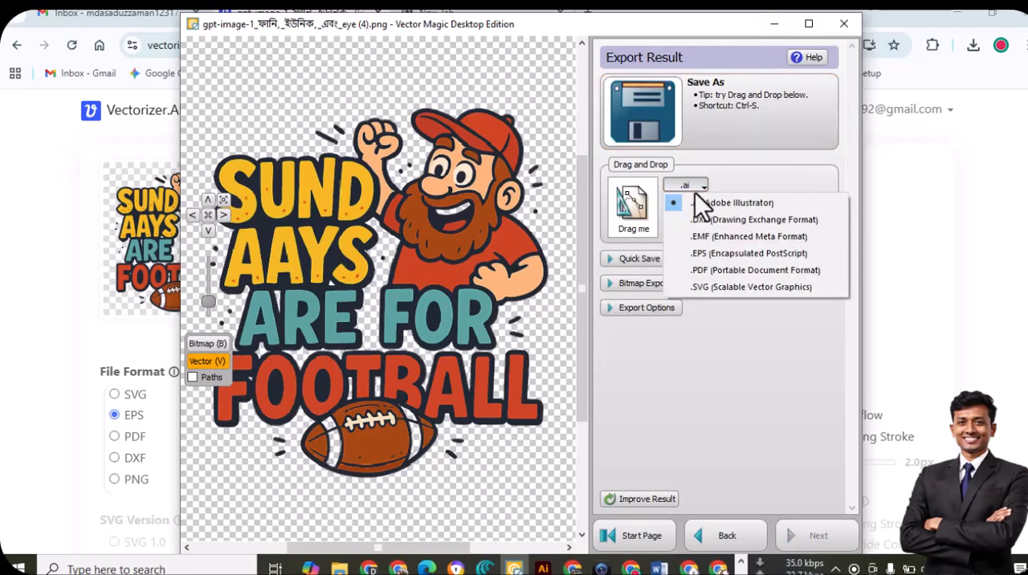
{"action": "left_click", "coordinate": [699, 202]}
{"action": "left_click", "coordinate": [681, 140]}
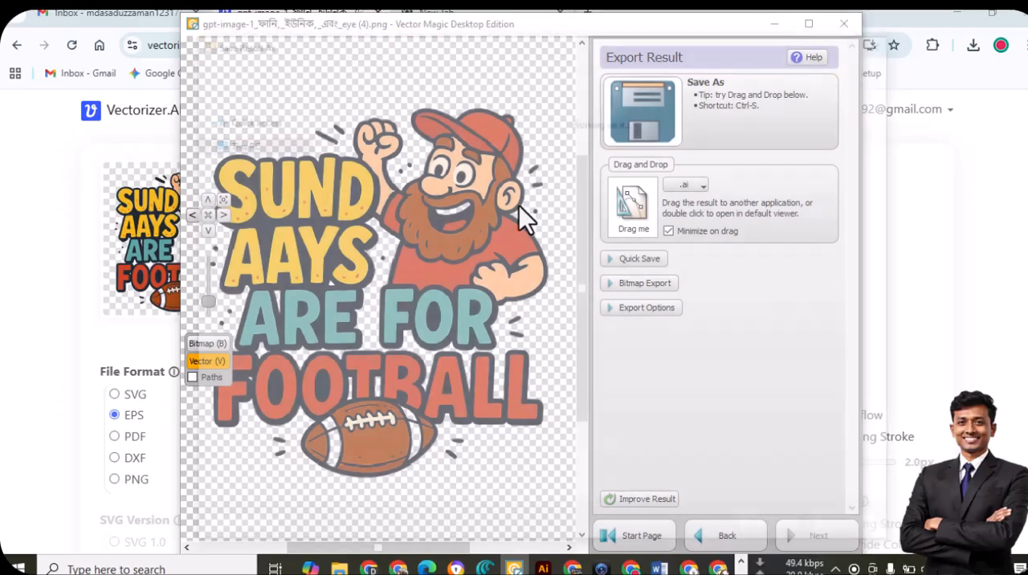
{"action": "left_click", "coordinate": [251, 262]}
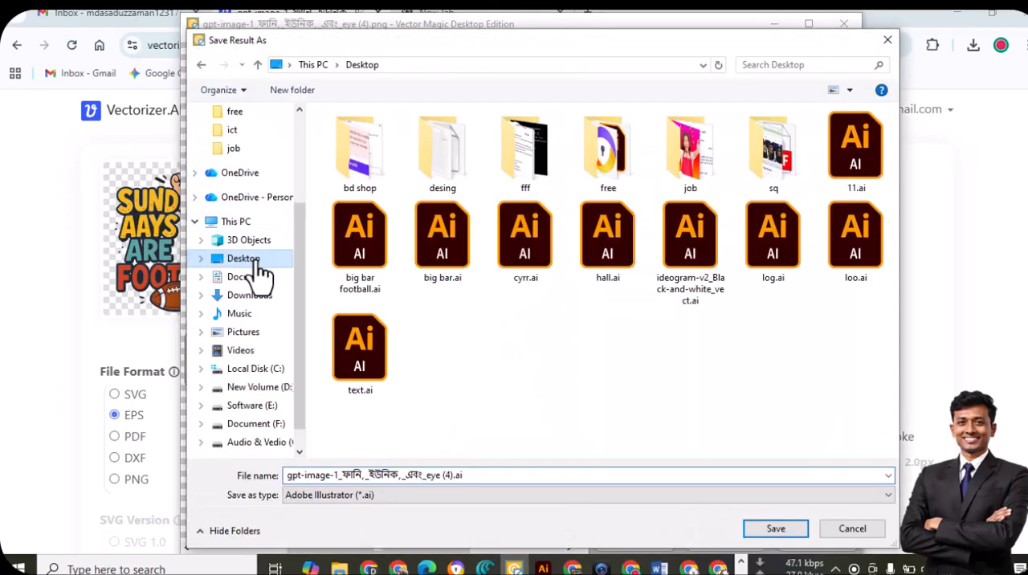
{"action": "double_click", "coordinate": [689, 162]}
{"action": "triple_click", "coordinate": [434, 475]}
{"action": "type", "text": "11"}
{"action": "key", "text": "Return"}
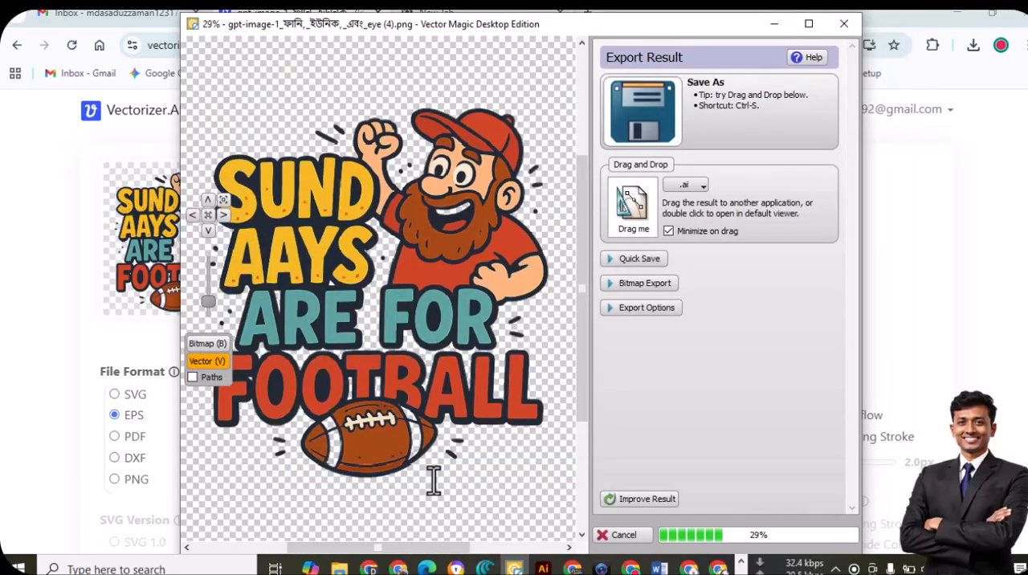
Minimize Vector Magic and the browser, and open the exported 11.ai from the job folder in Illustrator
{"action": "left_click", "coordinate": [344, 559]}
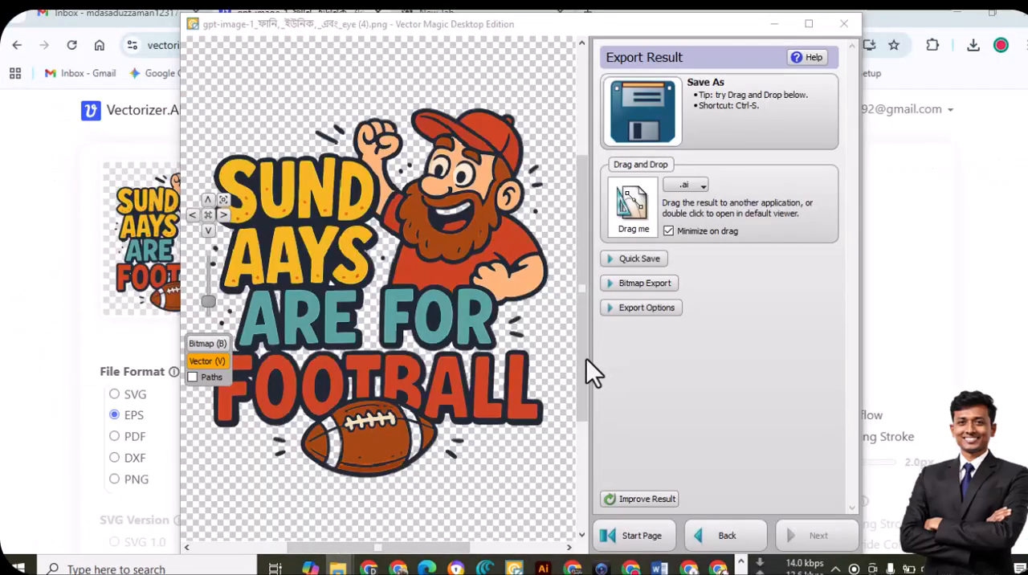
{"action": "left_click", "coordinate": [774, 24]}
{"action": "left_click", "coordinate": [957, 13]}
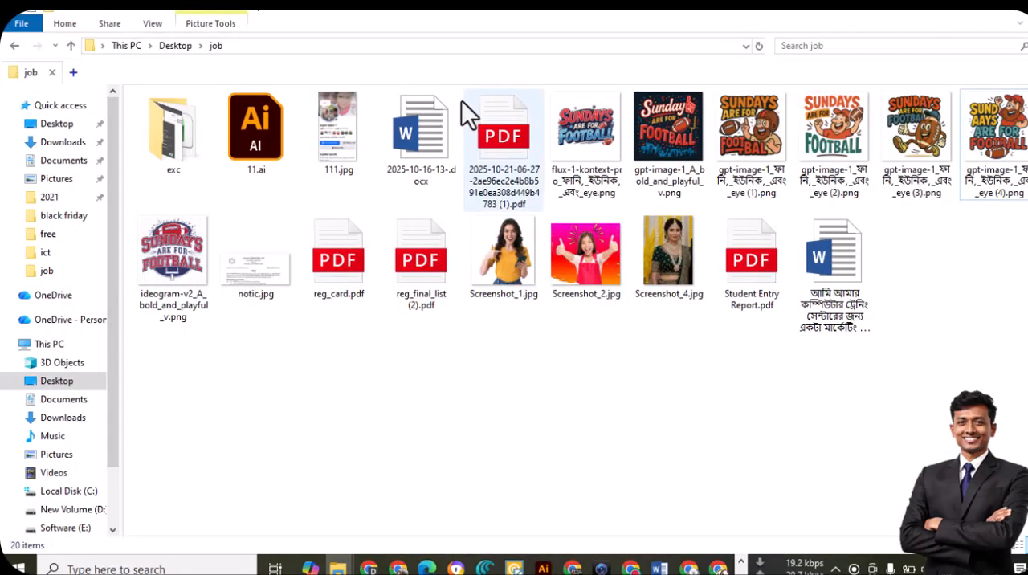
{"action": "double_click", "coordinate": [247, 142]}
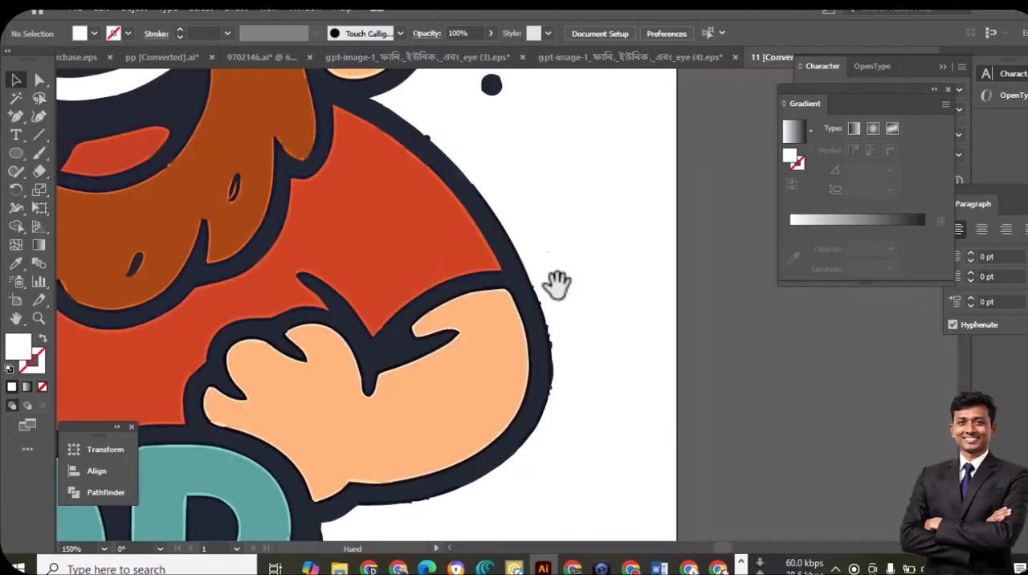
Examine the traced outlines of the shoulder, ear, cap, raised fist and eyes in 11.ai at high magnification
{"action": "left_click_drag", "start_coordinate": [534, 244], "coordinate": [612, 406]}
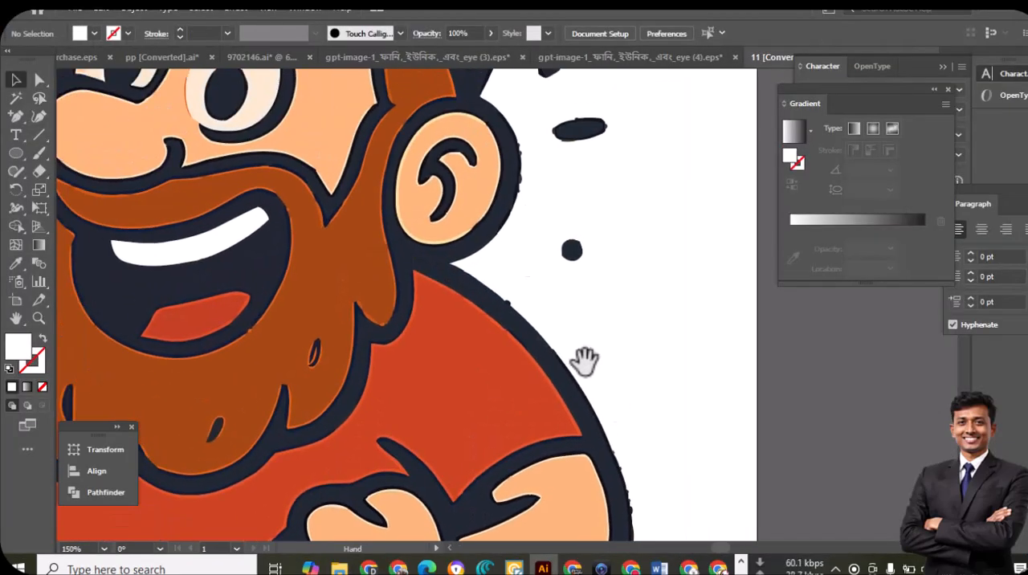
{"action": "left_click_drag", "start_coordinate": [523, 281], "coordinate": [583, 442]}
{"action": "left_click_drag", "start_coordinate": [531, 241], "coordinate": [560, 377]}
{"action": "left_click_drag", "start_coordinate": [522, 215], "coordinate": [544, 328]}
{"action": "left_click_drag", "start_coordinate": [445, 346], "coordinate": [605, 319]}
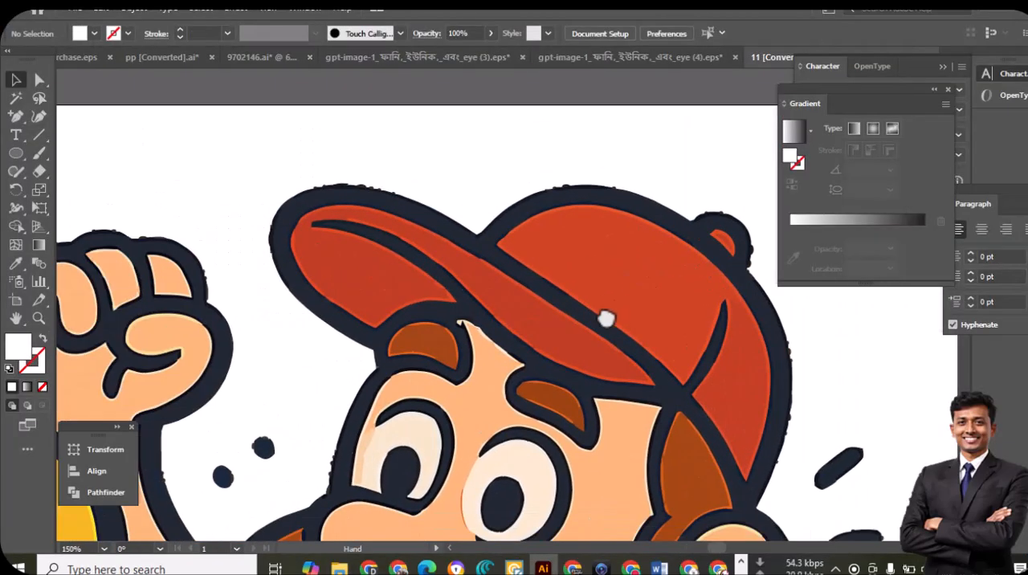
{"action": "left_click", "coordinate": [425, 200], "text": "ctrl"}
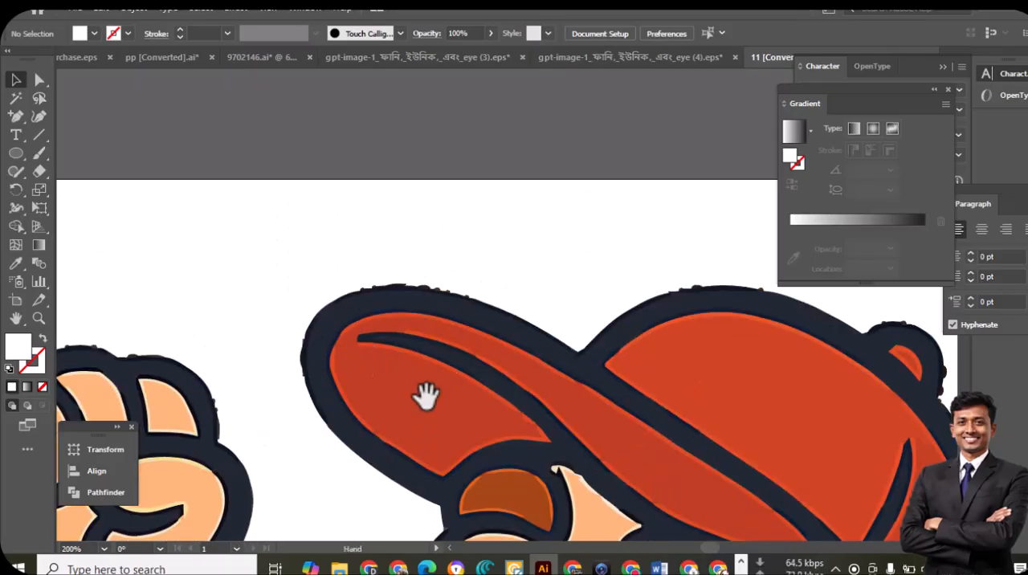
{"action": "left_click_drag", "start_coordinate": [357, 331], "coordinate": [312, 271]}
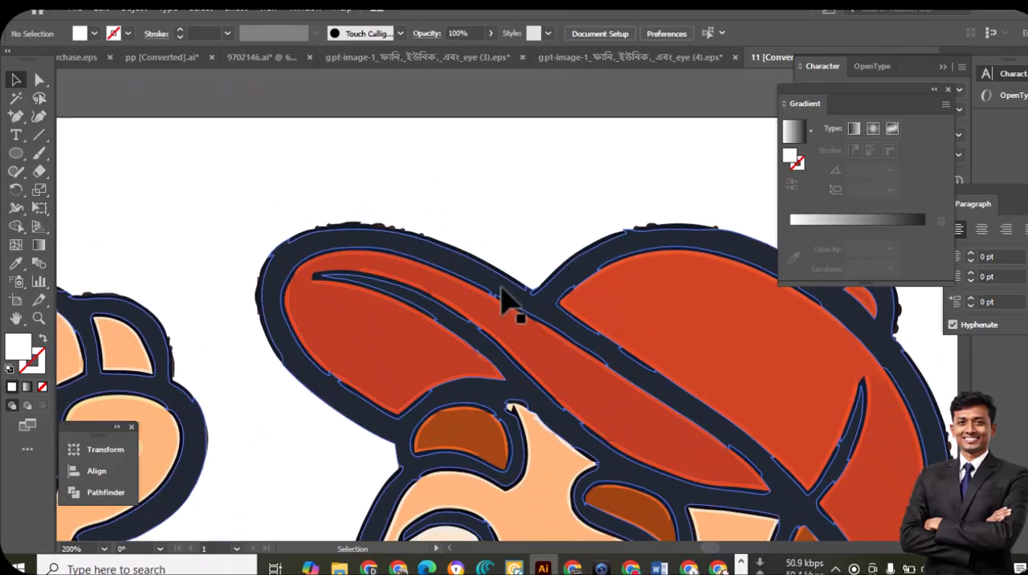
{"action": "left_click_drag", "start_coordinate": [488, 382], "coordinate": [355, 307]}
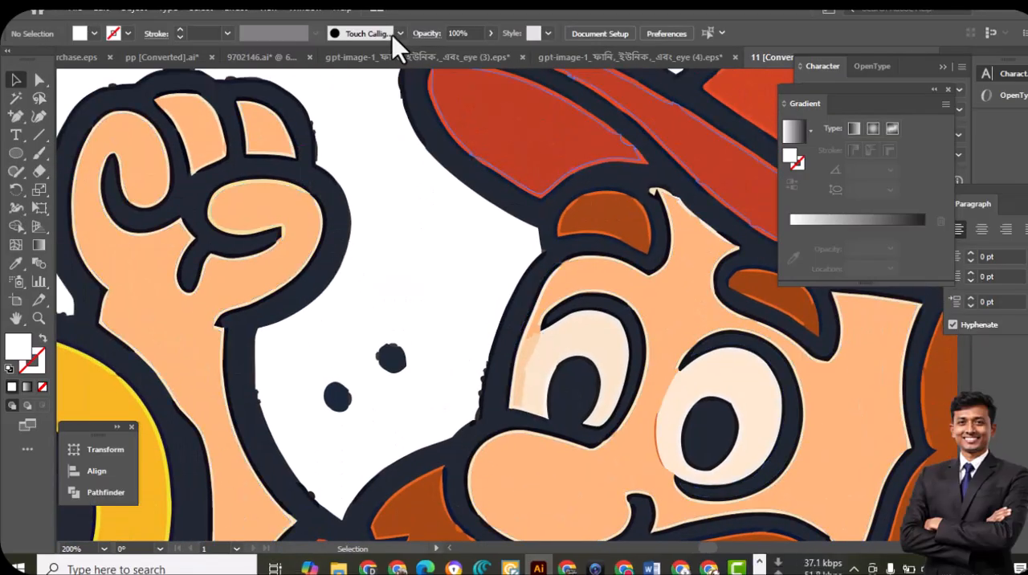
Switch to the eye (3).eps document and examine the lacing and outlines of the teal football character up close
{"action": "left_click", "coordinate": [341, 54]}
{"action": "left_click_drag", "start_coordinate": [330, 262], "coordinate": [538, 294]}
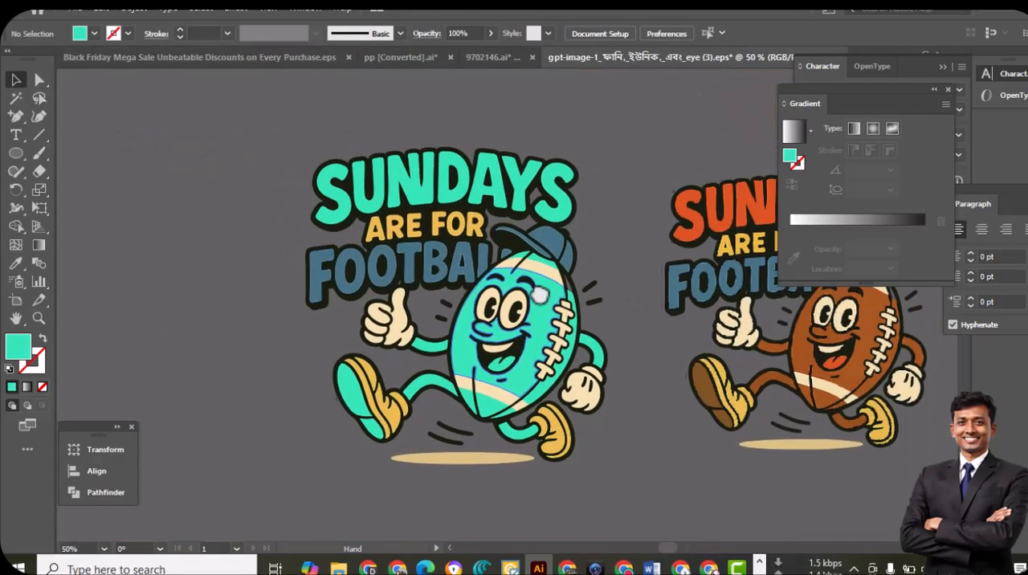
{"action": "left_click", "coordinate": [523, 280], "text": "ctrl"}
{"action": "left_click", "coordinate": [594, 343], "text": "ctrl"}
{"action": "left_click", "coordinate": [597, 345], "text": "ctrl"}
{"action": "left_click", "coordinate": [384, 279], "text": "ctrl"}
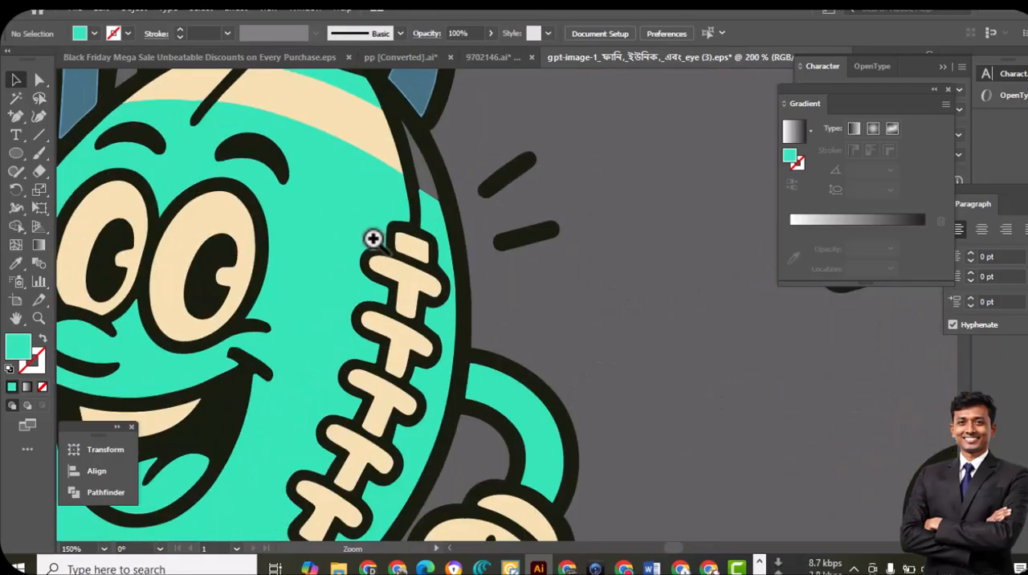
{"action": "left_click", "coordinate": [374, 244], "text": "ctrl"}
{"action": "left_click_drag", "start_coordinate": [407, 170], "coordinate": [548, 402]}
{"action": "left_click_drag", "start_coordinate": [554, 180], "coordinate": [440, 395]}
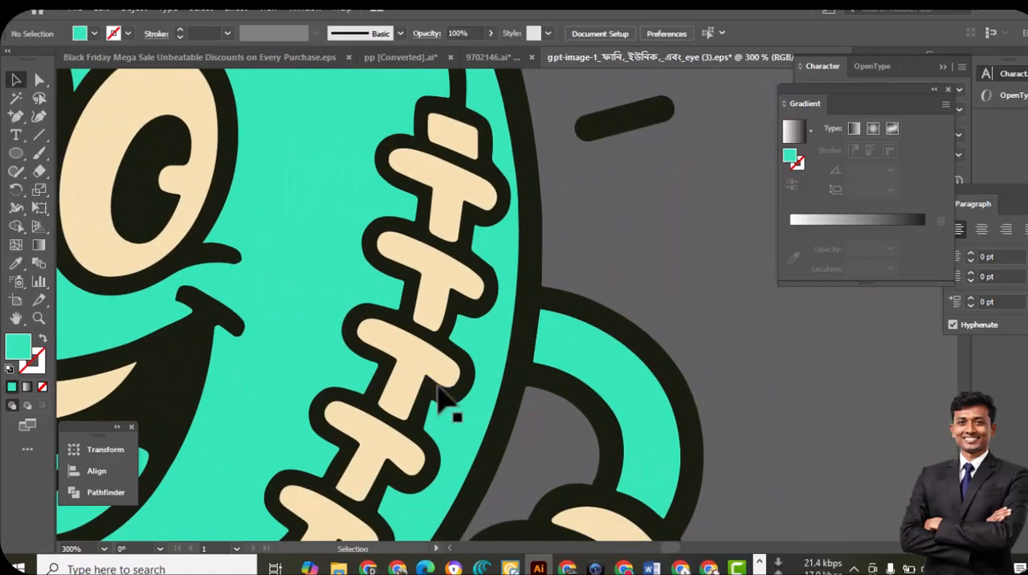
Compare the complete teal football design with the original brown version beside it
{"action": "key", "text": "ctrl+minus"}
{"action": "key", "text": "ctrl+minus"}
{"action": "key", "text": "ctrl+minus"}
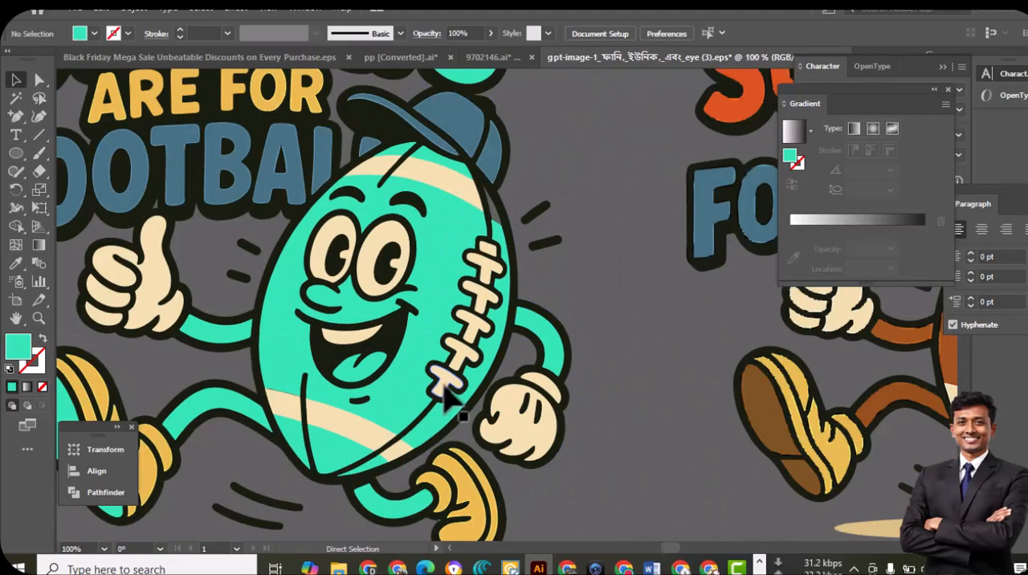
{"action": "key", "text": "ctrl+minus"}
{"action": "left_click_drag", "start_coordinate": [628, 340], "coordinate": [557, 366]}
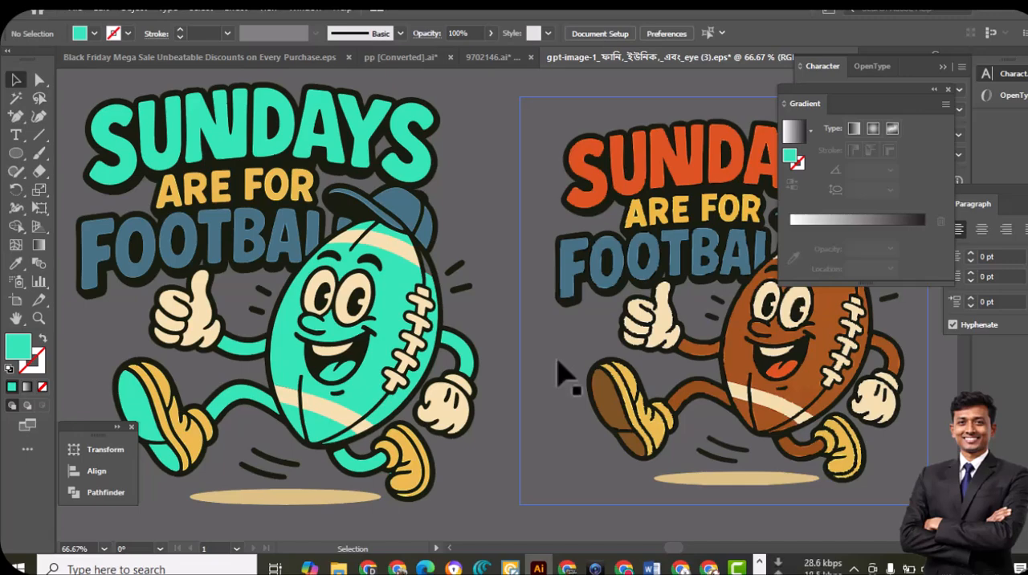
{"action": "left_click_drag", "start_coordinate": [401, 345], "coordinate": [560, 362]}
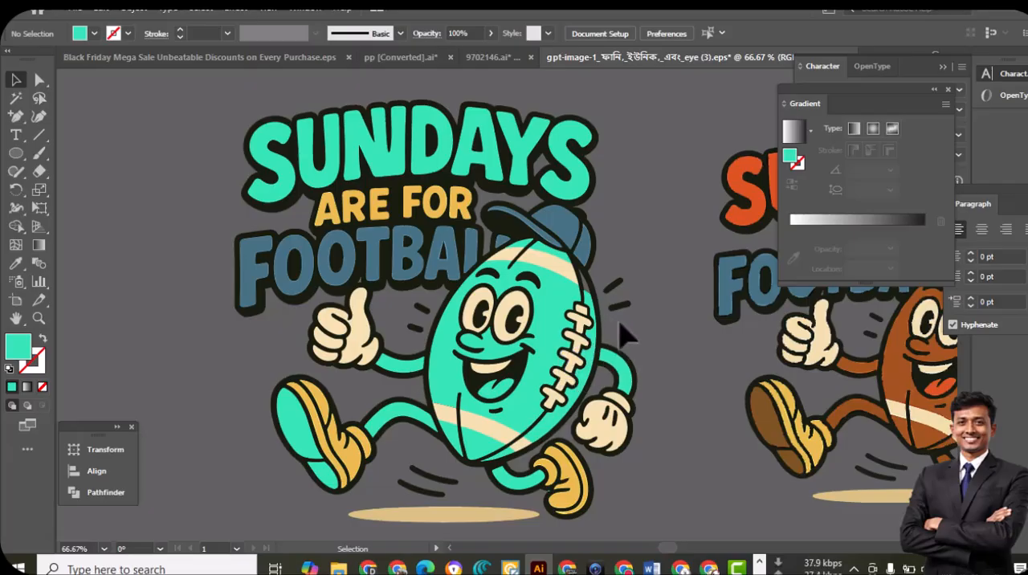
{"action": "left_click_drag", "start_coordinate": [632, 343], "coordinate": [614, 339]}
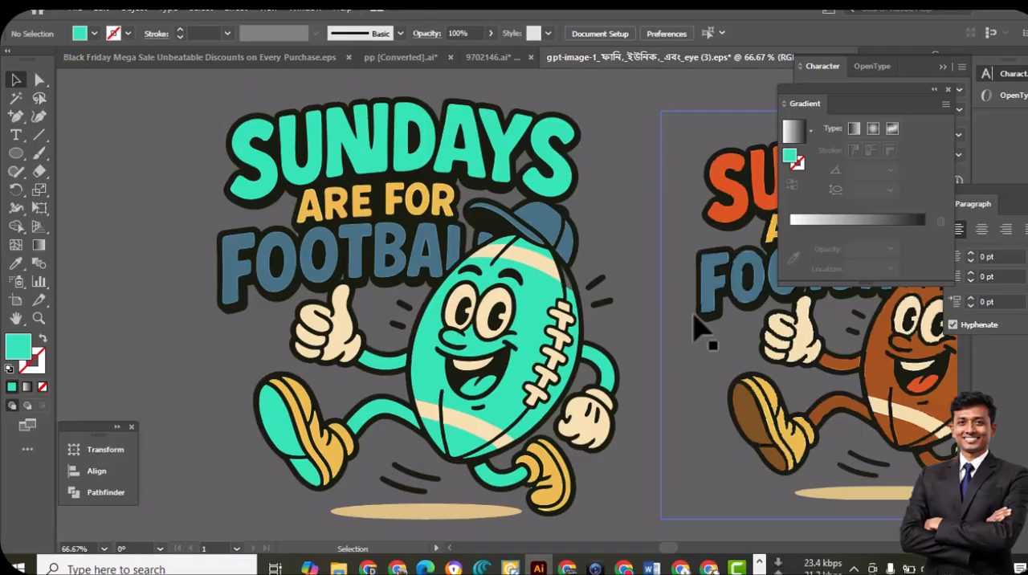
Draw a new artboard about 573 × 570 pt around the teal football design
{"action": "left_click", "coordinate": [608, 207]}
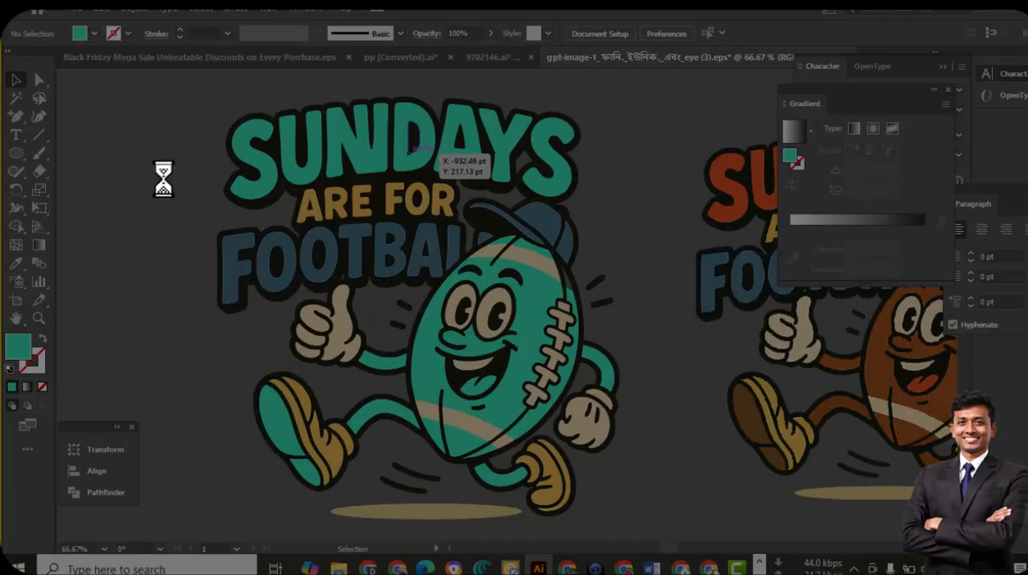
{"action": "left_click_drag", "start_coordinate": [207, 92], "coordinate": [644, 517]}
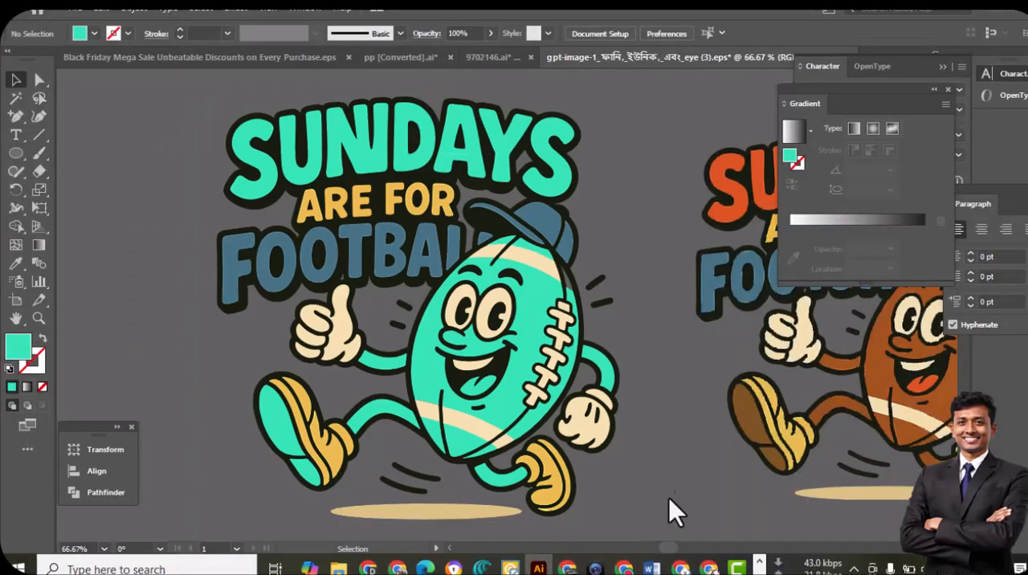
{"action": "left_click", "coordinate": [15, 300]}
{"action": "left_click_drag", "start_coordinate": [207, 86], "coordinate": [661, 537]}
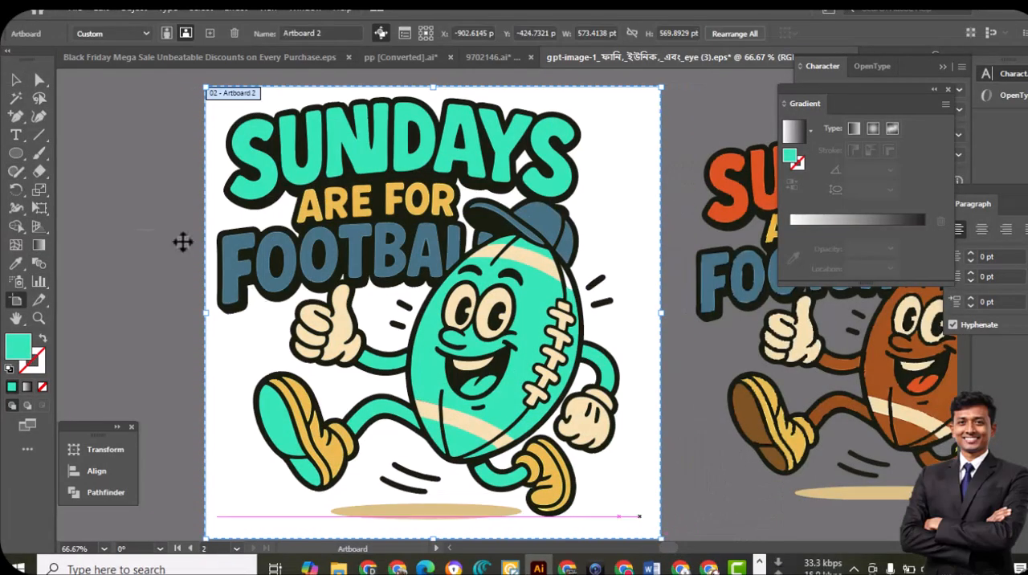
{"action": "left_click", "coordinate": [16, 80]}
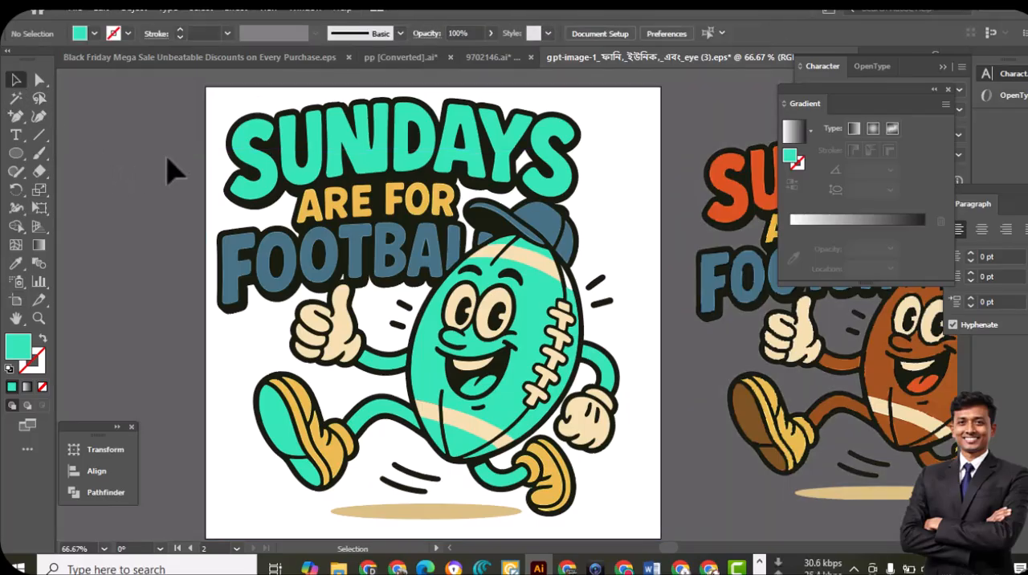
Capture a screenshot of the new artboard and save it to the Desktop as a JPEG named new
{"action": "key", "text": "super+shift+s"}
{"action": "left_click_drag", "start_coordinate": [206, 86], "coordinate": [659, 537]}
{"action": "left_click", "coordinate": [627, 553]}
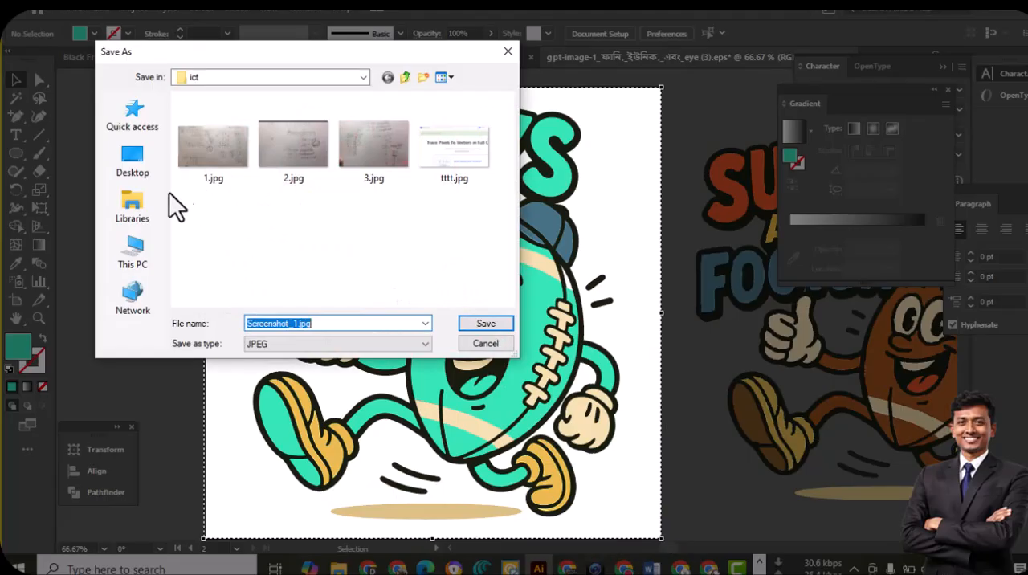
{"action": "left_click", "coordinate": [134, 178]}
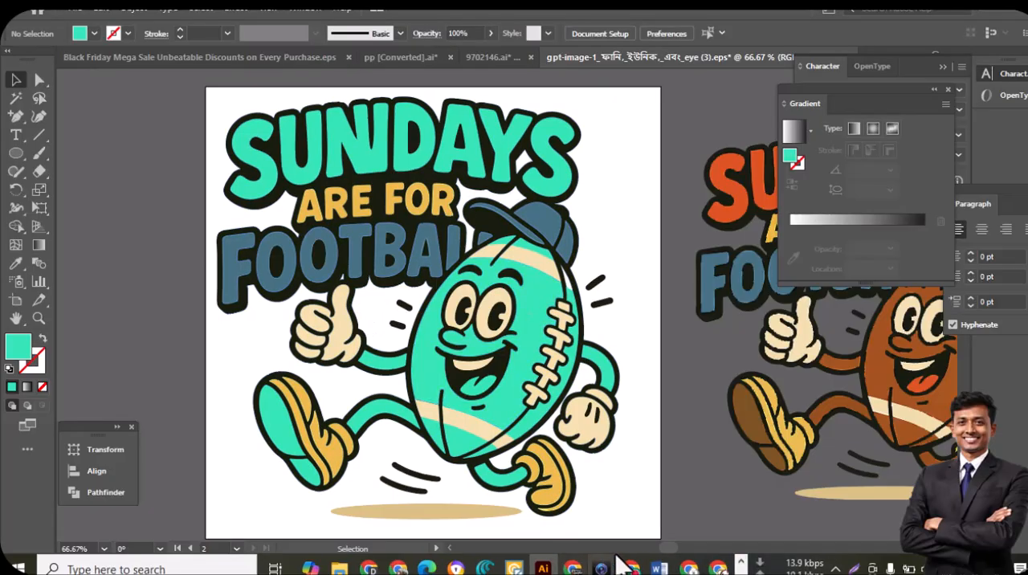
Switch to Chrome, open Google Gemini and attach the saved screenshot of the teal football design
{"action": "left_click", "coordinate": [629, 567]}
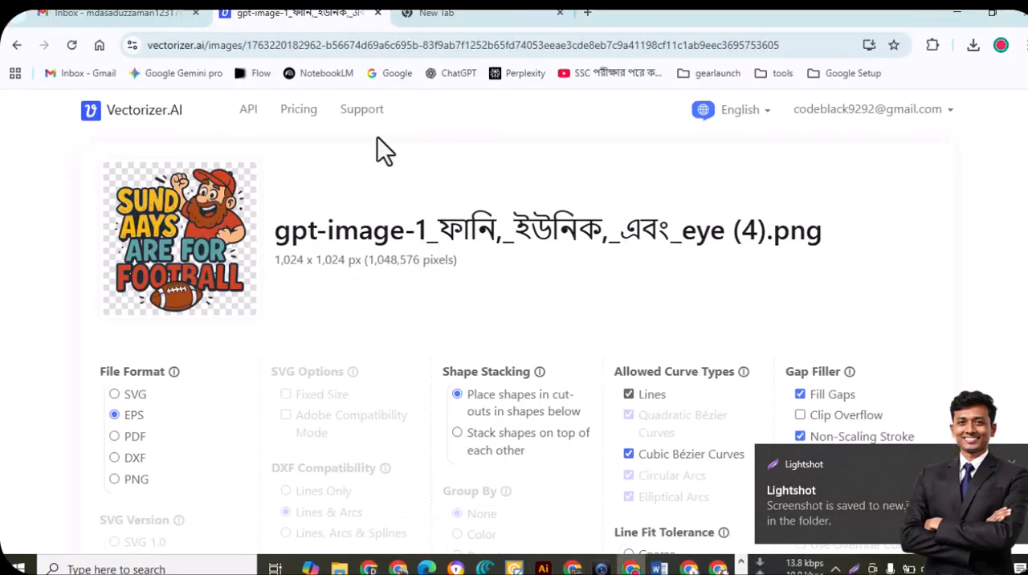
{"action": "left_click", "coordinate": [174, 74]}
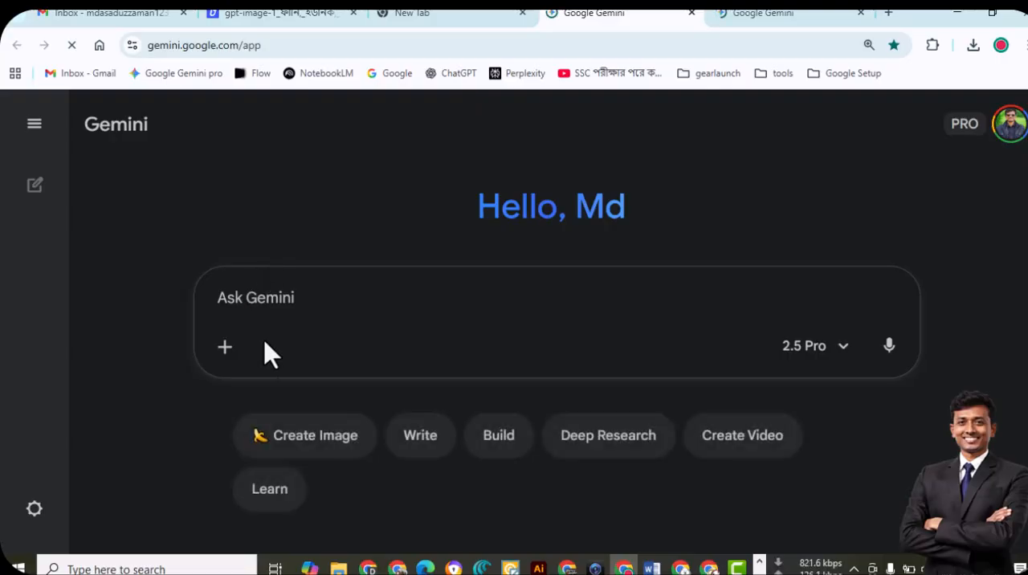
{"action": "left_click", "coordinate": [225, 349]}
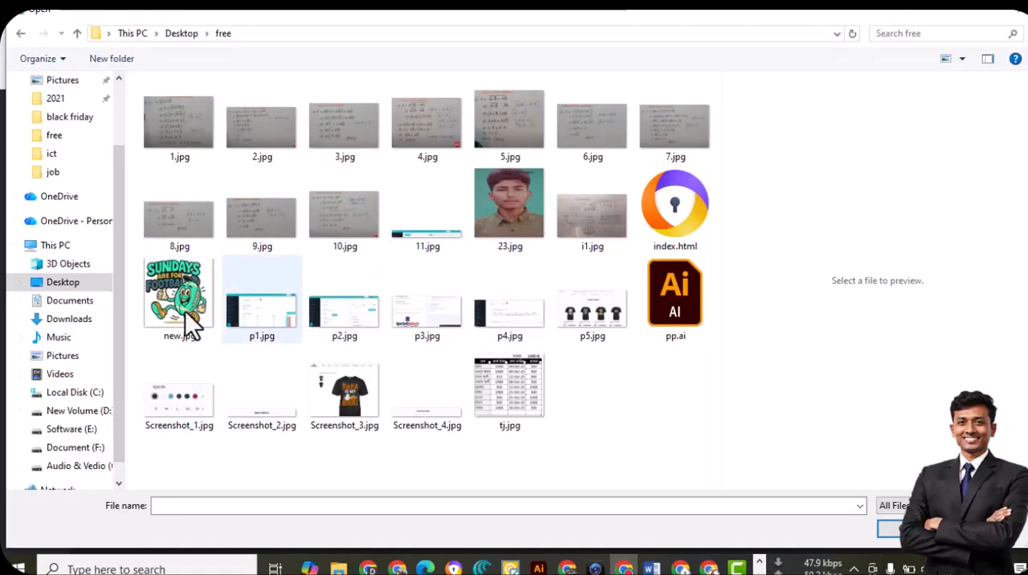
{"action": "double_click", "coordinate": [166, 297]}
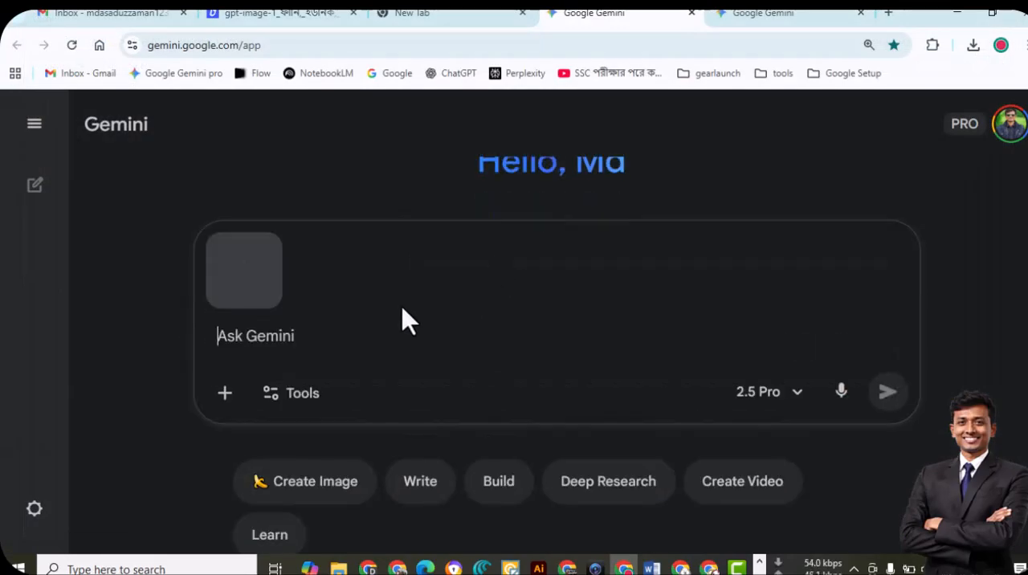
Submit the request "write a promts about this picture, vector" for the attached image and read the reply
{"action": "type", "text": "write a promts about this picture, vector"}
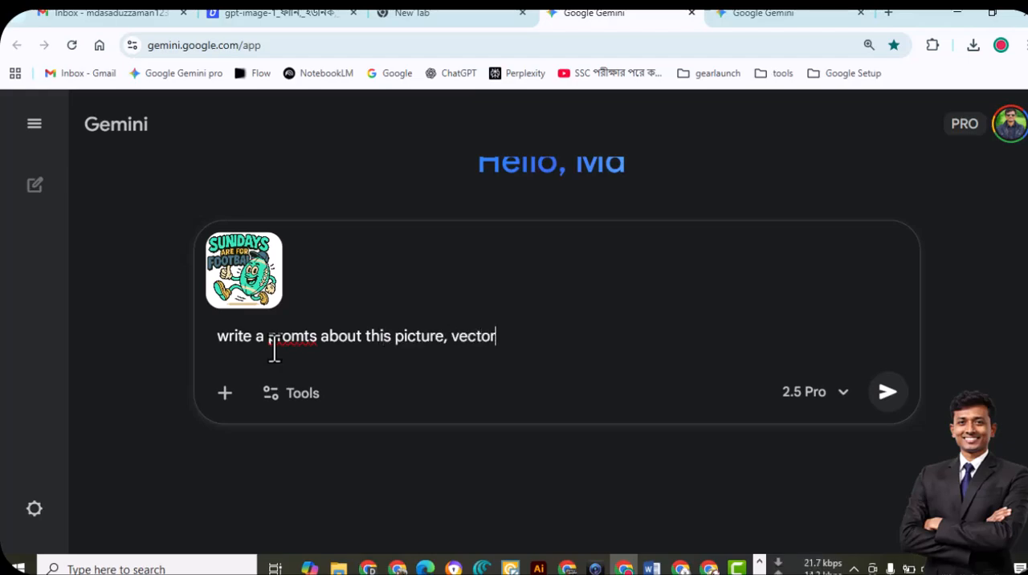
{"action": "key", "text": "Return"}
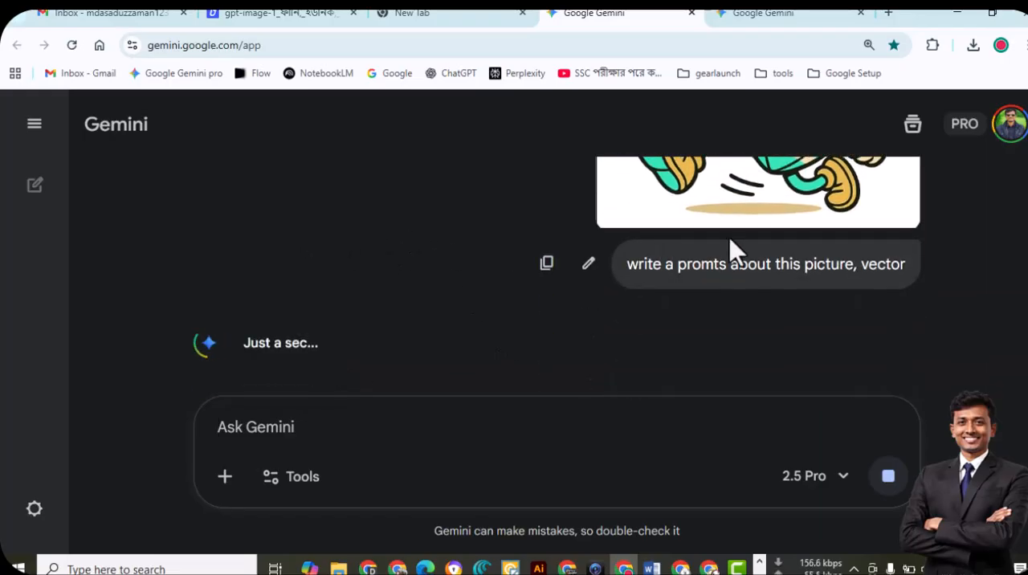
{"action": "scroll", "coordinate": [729, 240], "scroll_direction": "up", "scroll_amount": 3}
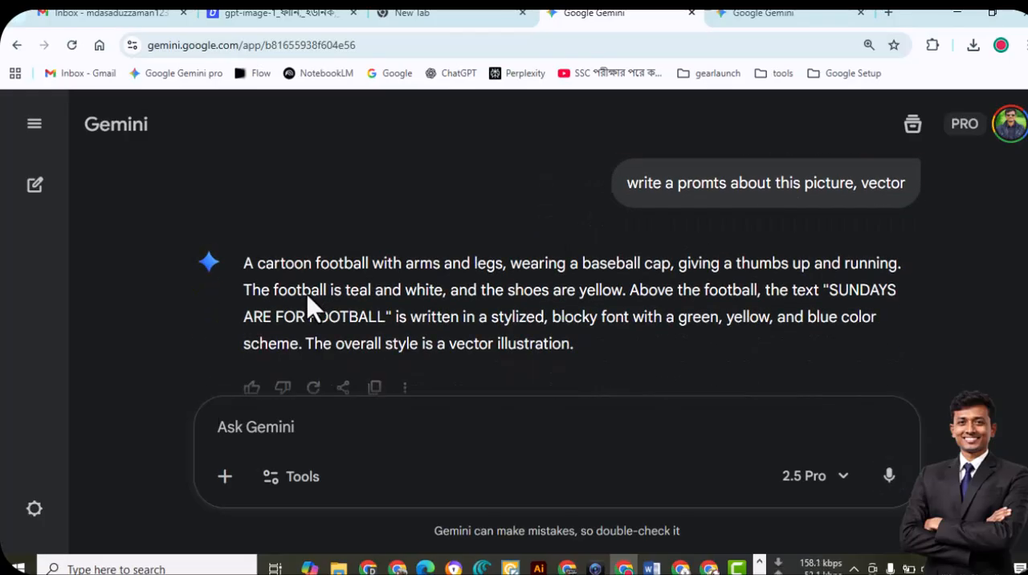
Copy the generated picture description and paste it as a Create Image prompt in the second Gemini chat
{"action": "left_click_drag", "start_coordinate": [584, 305], "coordinate": [247, 226]}
{"action": "right_click", "coordinate": [255, 219]}
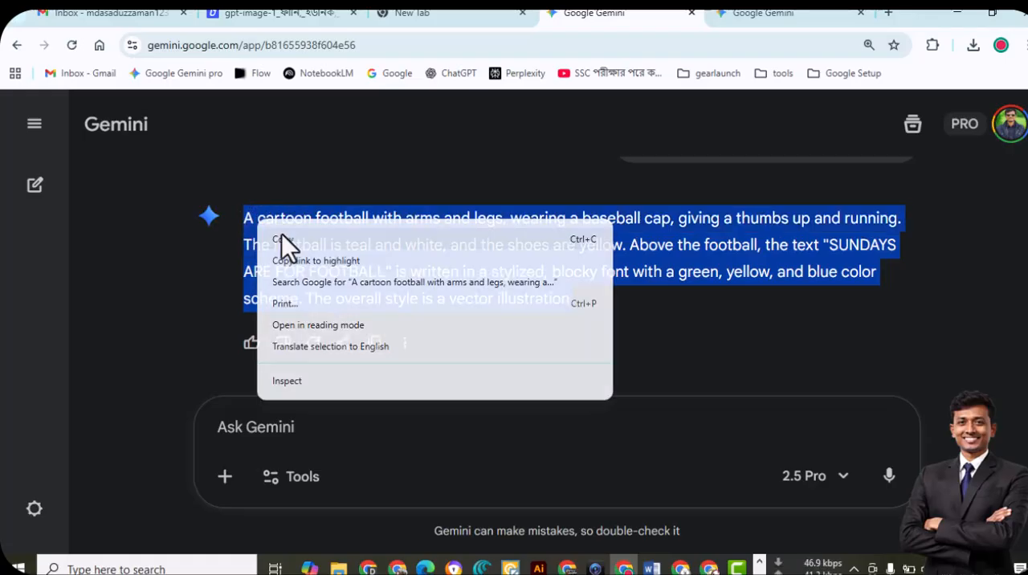
{"action": "left_click", "coordinate": [298, 242]}
{"action": "left_click", "coordinate": [733, 14]}
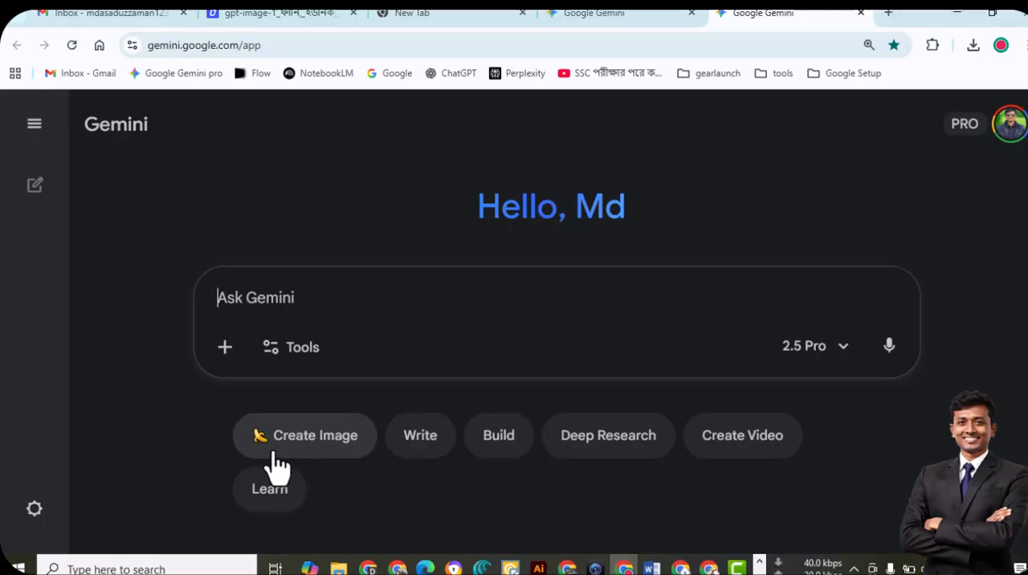
{"action": "left_click", "coordinate": [316, 437]}
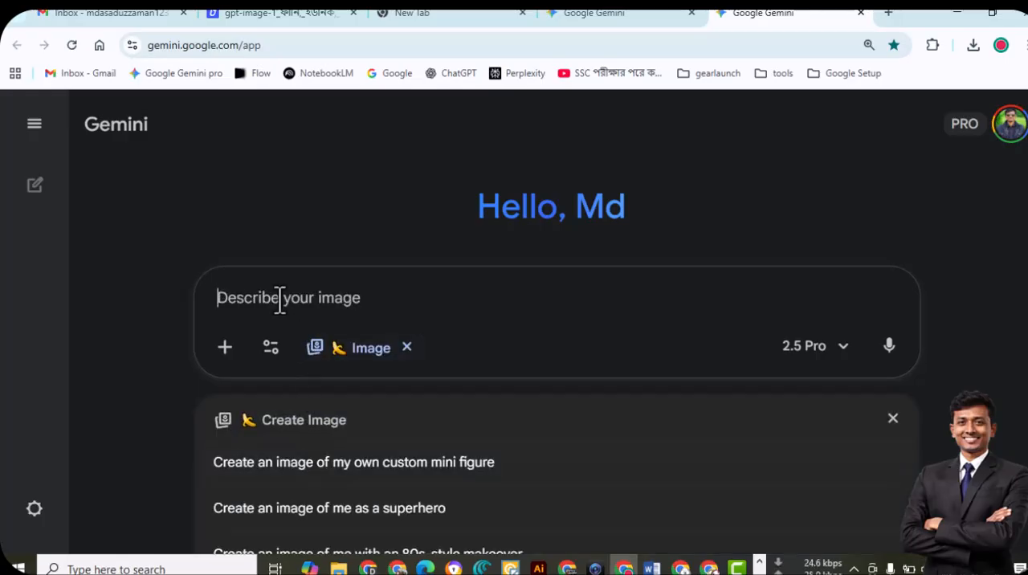
{"action": "key", "text": "ctrl+v"}
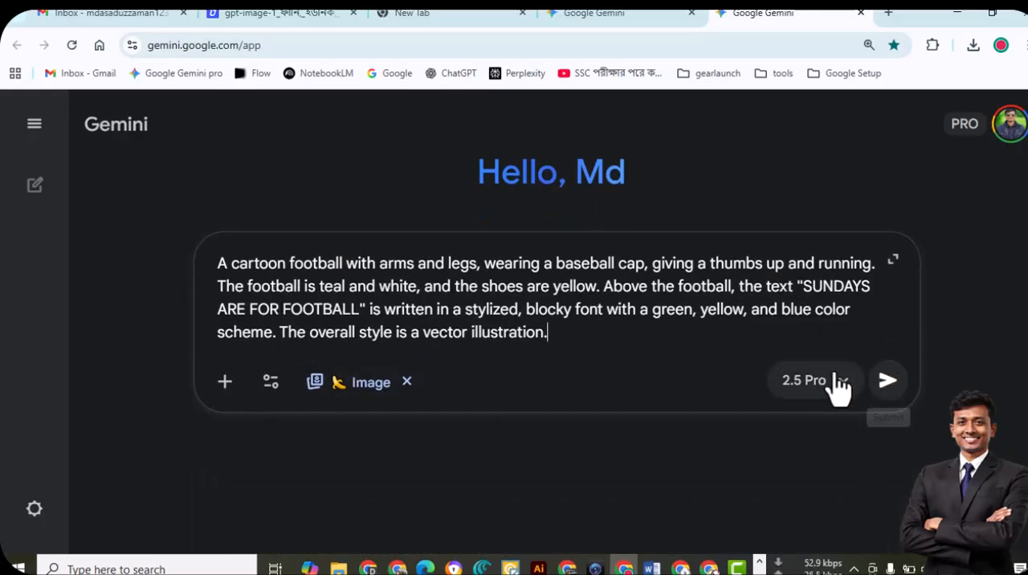
Submit the cartoon football prompt to generate the image in Gemini and review the generated picture
{"action": "left_click", "coordinate": [888, 379]}
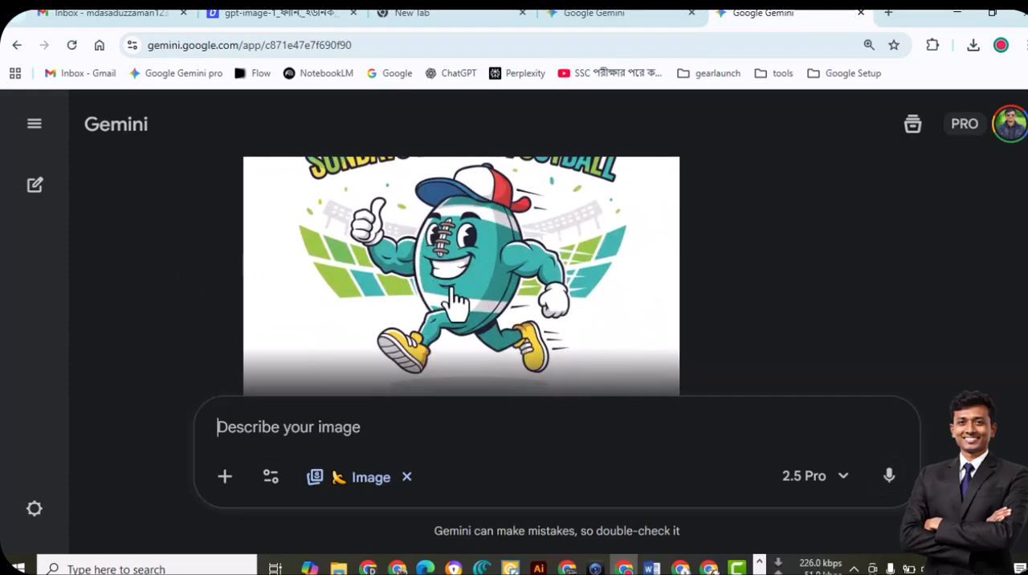
{"action": "scroll", "coordinate": [422, 270], "scroll_direction": "up", "scroll_amount": 2}
{"action": "scroll", "coordinate": [463, 309], "scroll_direction": "down", "scroll_amount": 2}
{"action": "scroll", "coordinate": [404, 294], "scroll_direction": "up", "scroll_amount": 2}
{"action": "scroll", "coordinate": [404, 295], "scroll_direction": "down", "scroll_amount": 2}
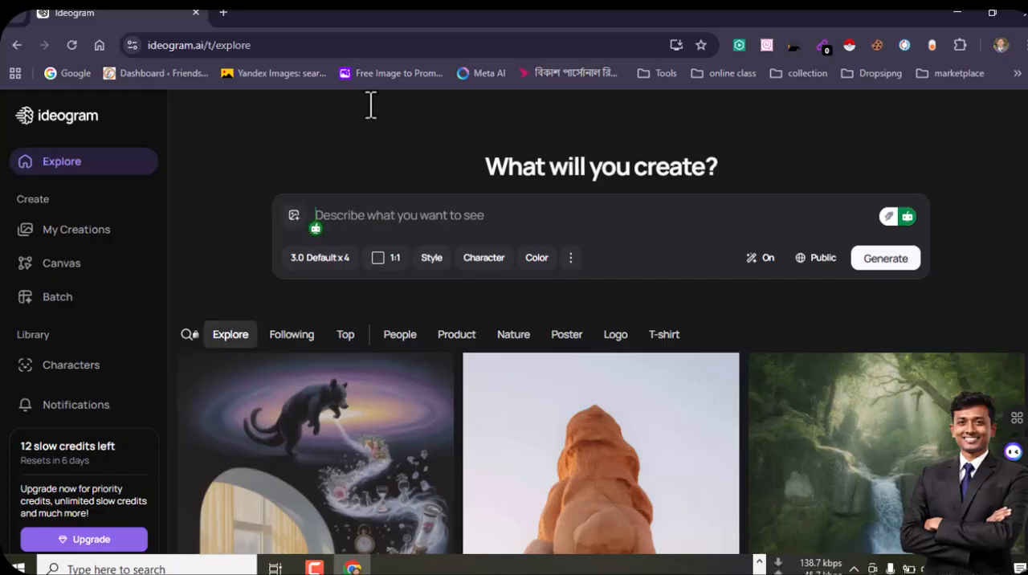
Switch to Ideogram, generate images from the copied football prompt and download the variation with the blue shorts and yellow cap
{"action": "key", "text": "ctrl+v"}
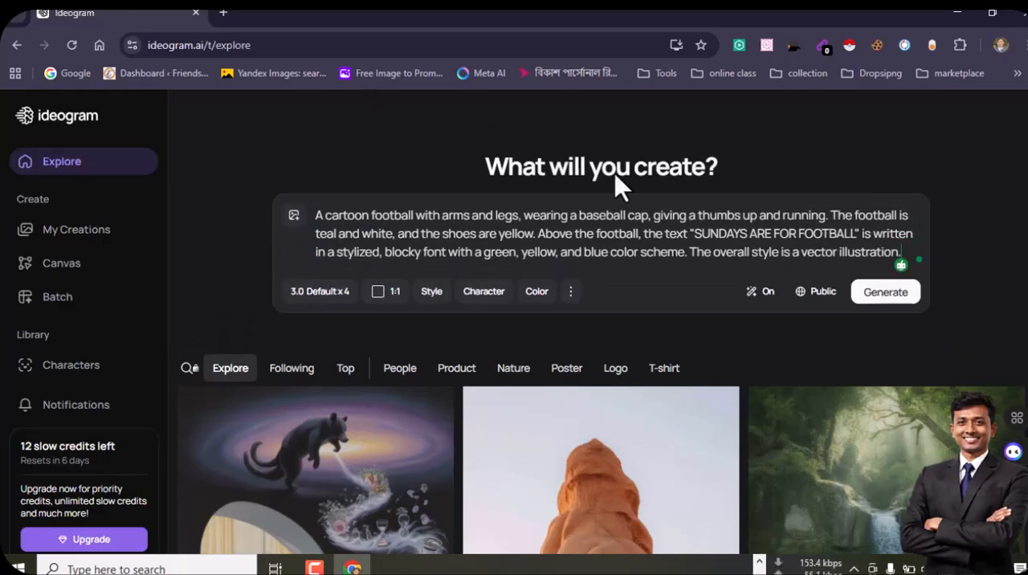
{"action": "left_click", "coordinate": [883, 292]}
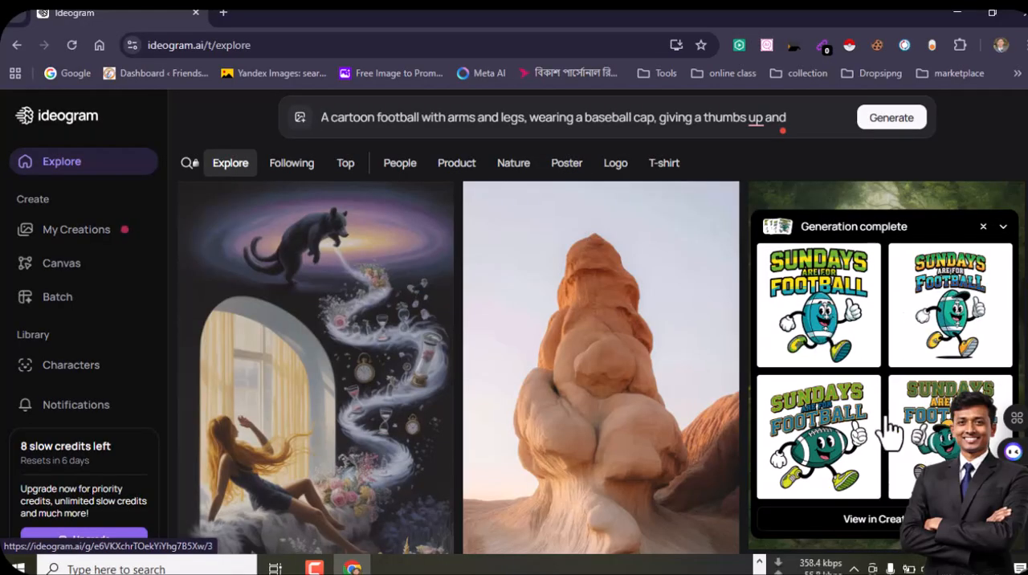
{"action": "left_click", "coordinate": [776, 360]}
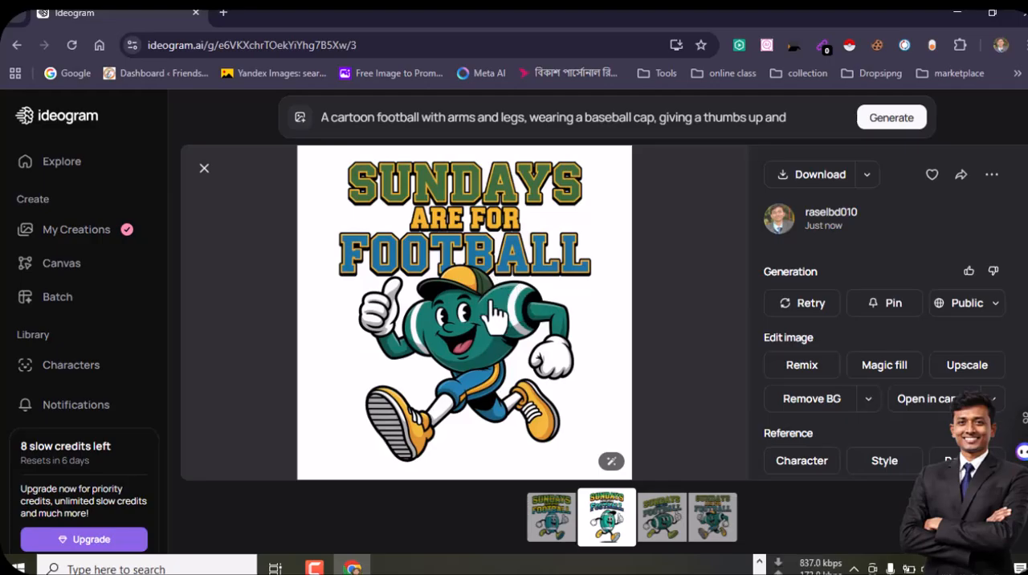
{"action": "left_click", "coordinate": [823, 182]}
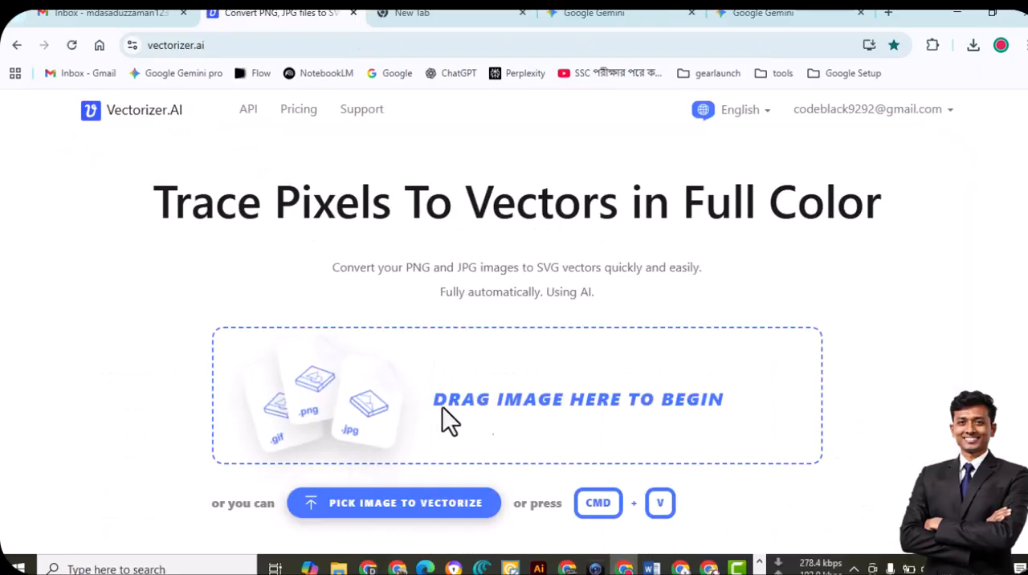
Switch to Vectorizer.AI and upload the newly downloaded football illustration JPEG from the Downloads folder
{"action": "left_click", "coordinate": [464, 402]}
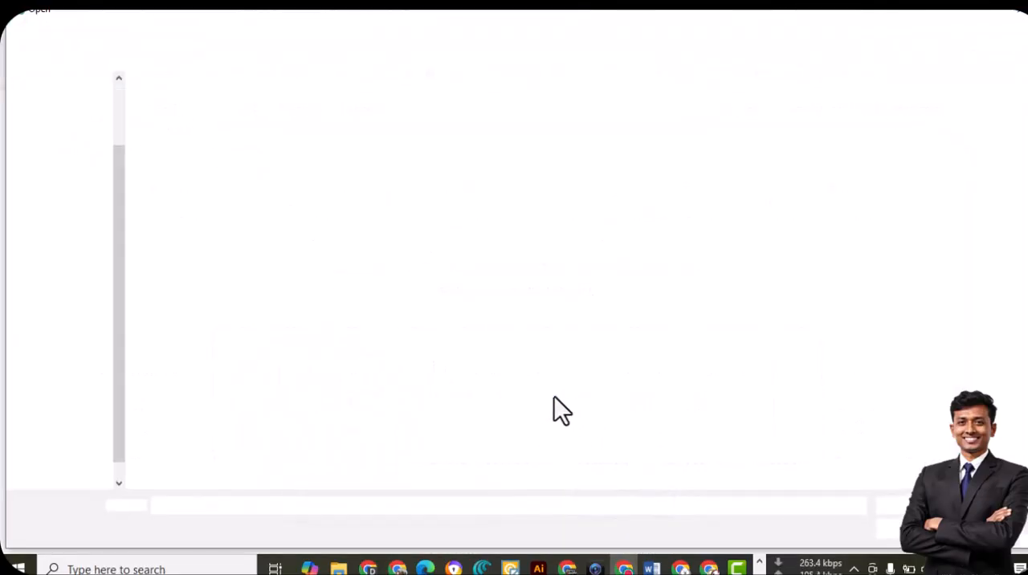
{"action": "left_click", "coordinate": [69, 319]}
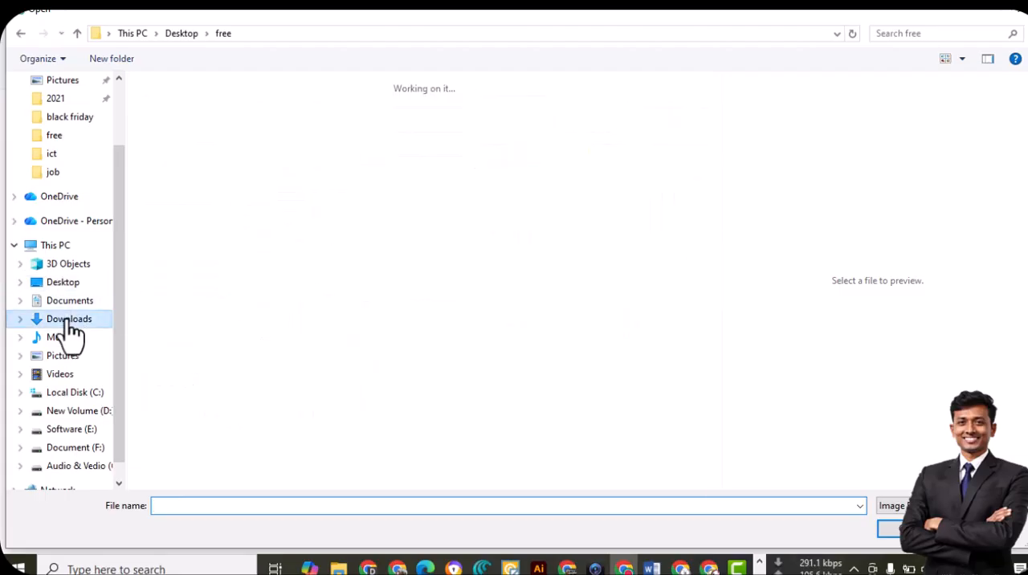
{"action": "left_click", "coordinate": [185, 137]}
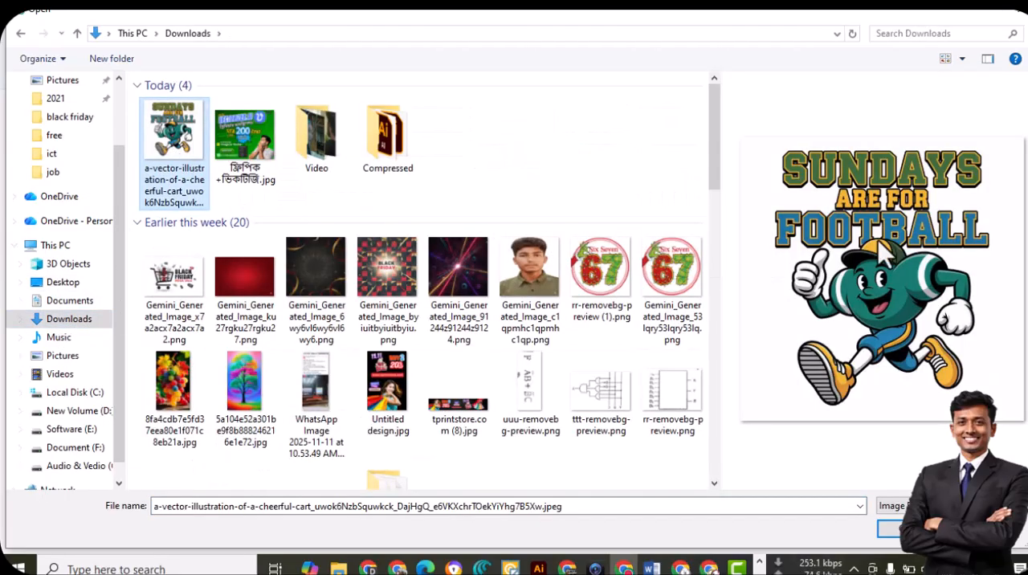
{"action": "left_click", "coordinate": [889, 529]}
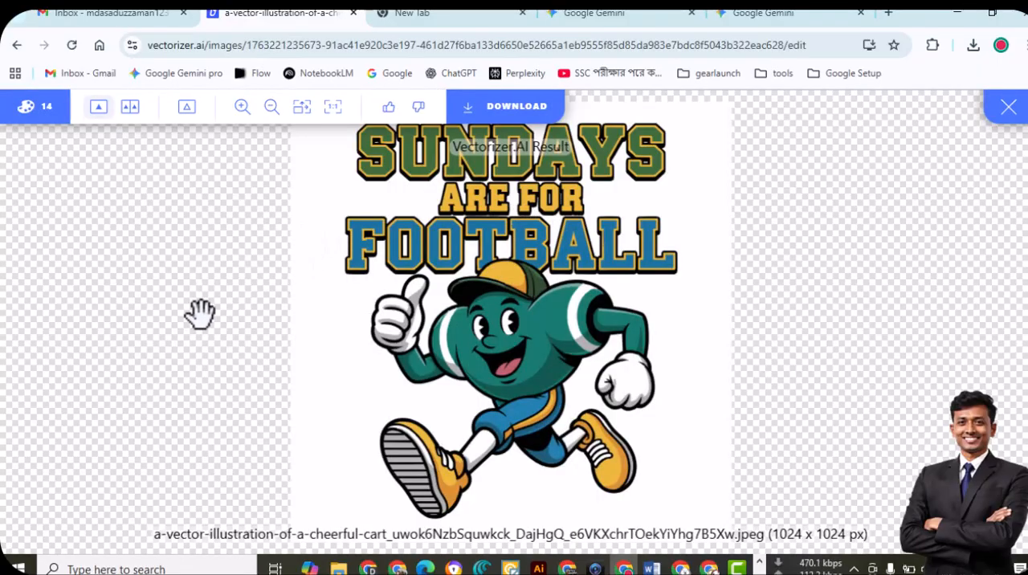
Download the vectorized football design as an EPS file and open it in Illustrator
{"action": "left_click", "coordinate": [514, 127]}
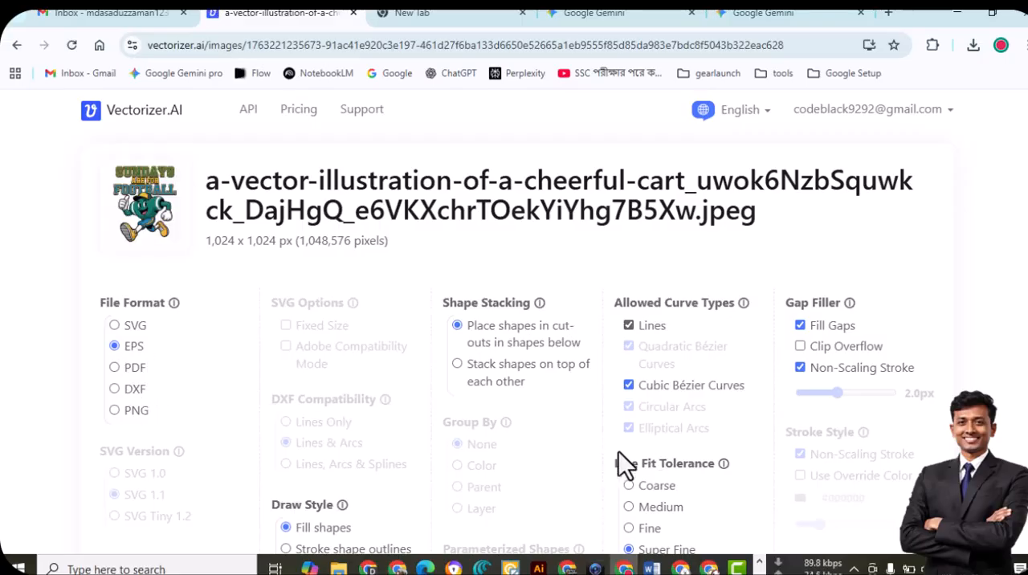
{"action": "scroll", "coordinate": [626, 462], "scroll_direction": "down", "scroll_amount": 3}
{"action": "left_click", "coordinate": [532, 437]}
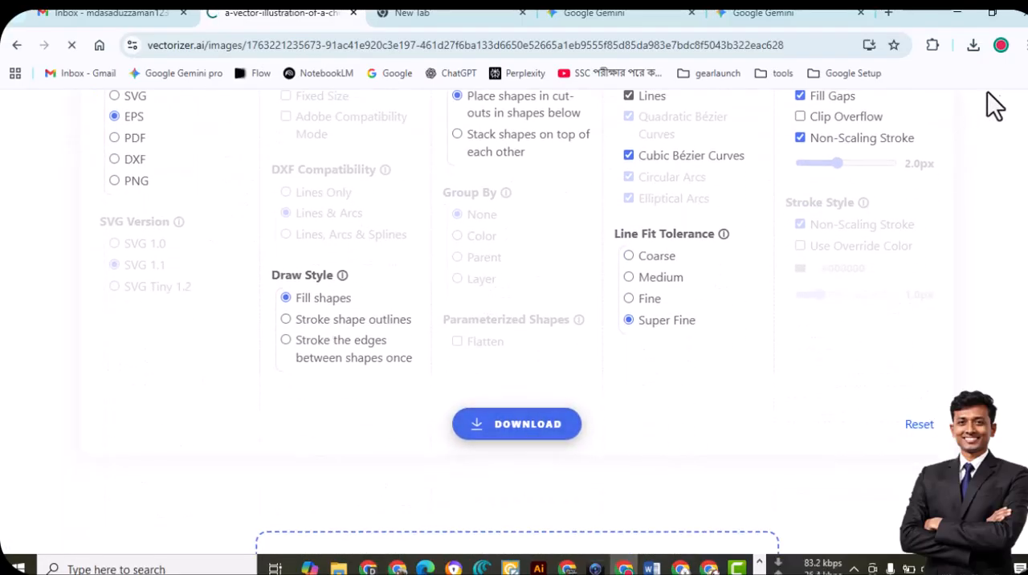
{"action": "left_click", "coordinate": [973, 45]}
{"action": "left_click", "coordinate": [837, 91]}
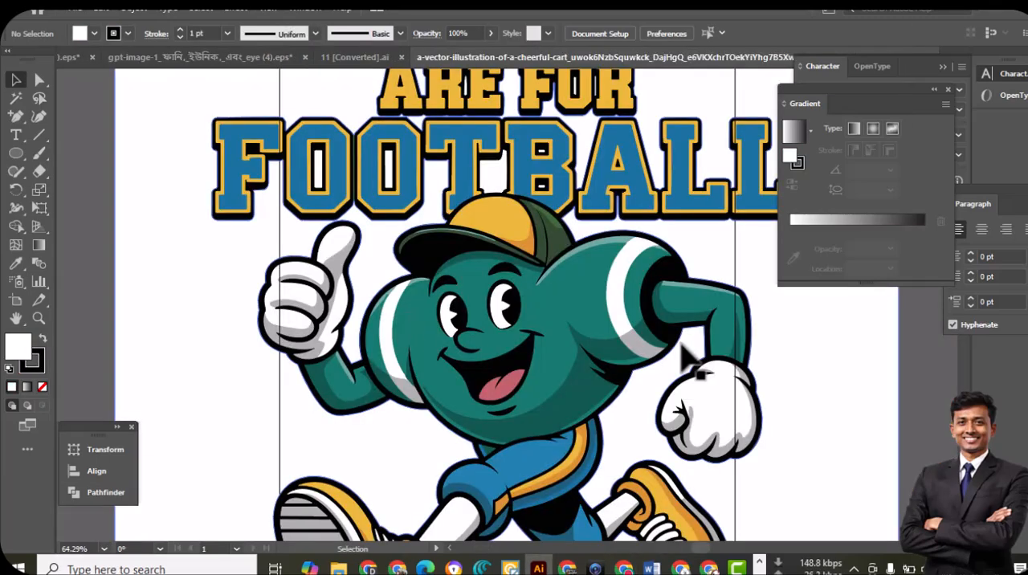
Scale the football artwork group down proportionally so that it fits inside the artboard
{"action": "key", "text": "ctrl+minus"}
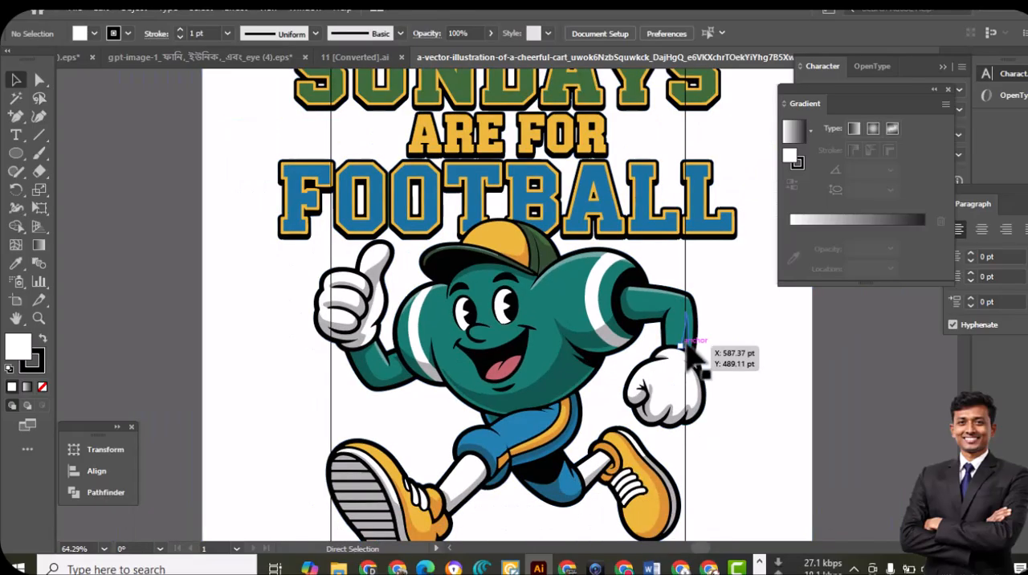
{"action": "key", "text": "ctrl+minus"}
{"action": "key", "text": "ctrl+minus"}
{"action": "key", "text": "ctrl+minus"}
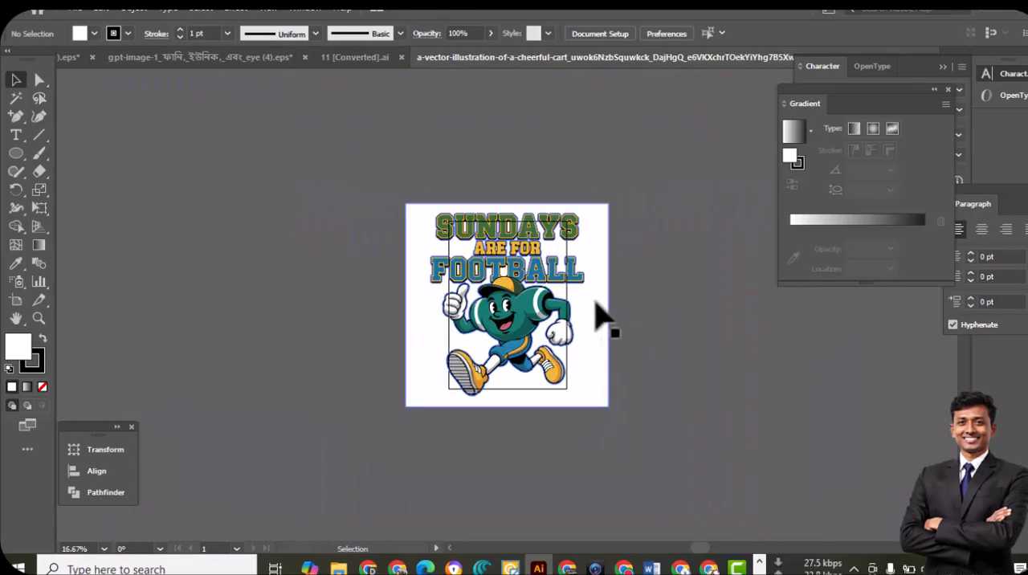
{"action": "left_click", "coordinate": [465, 245]}
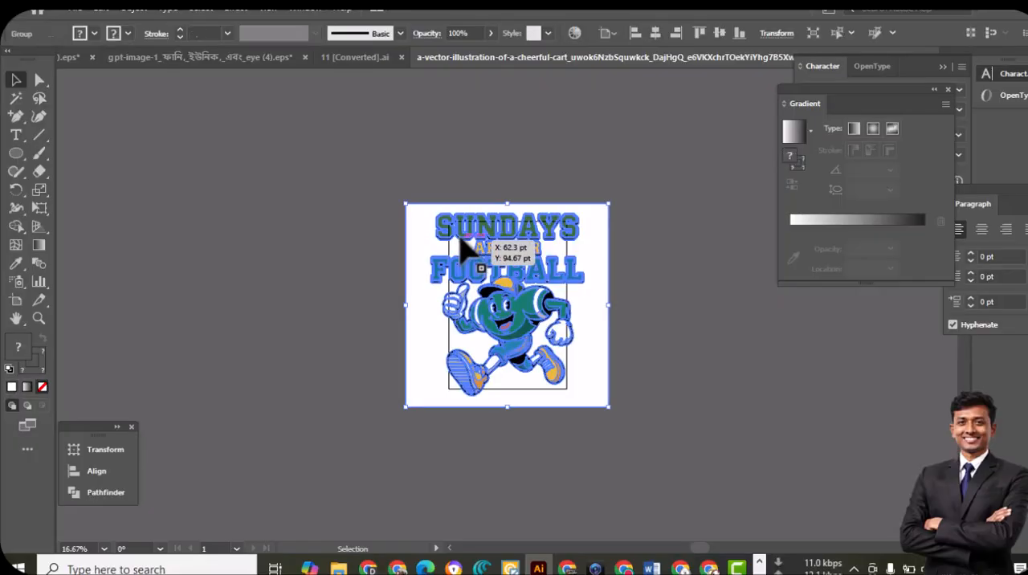
{"action": "left_click_drag", "start_coordinate": [410, 204], "coordinate": [463, 260]}
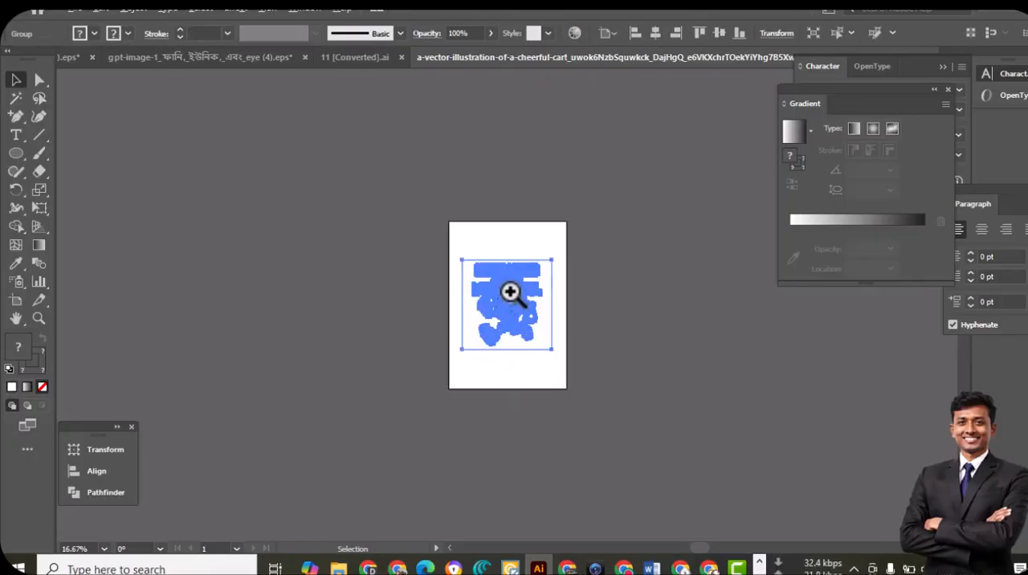
Move the football artwork off the artboard onto the empty canvas to its left
{"action": "left_click", "coordinate": [510, 292], "text": "ctrl"}
{"action": "left_click", "coordinate": [512, 289], "text": "ctrl"}
{"action": "left_click", "coordinate": [513, 289], "text": "ctrl"}
{"action": "left_click_drag", "start_coordinate": [513, 338], "coordinate": [184, 268]}
{"action": "left_click", "coordinate": [699, 343]}
Ungroup the football artwork and delete its white background shape
{"action": "right_click", "coordinate": [199, 223]}
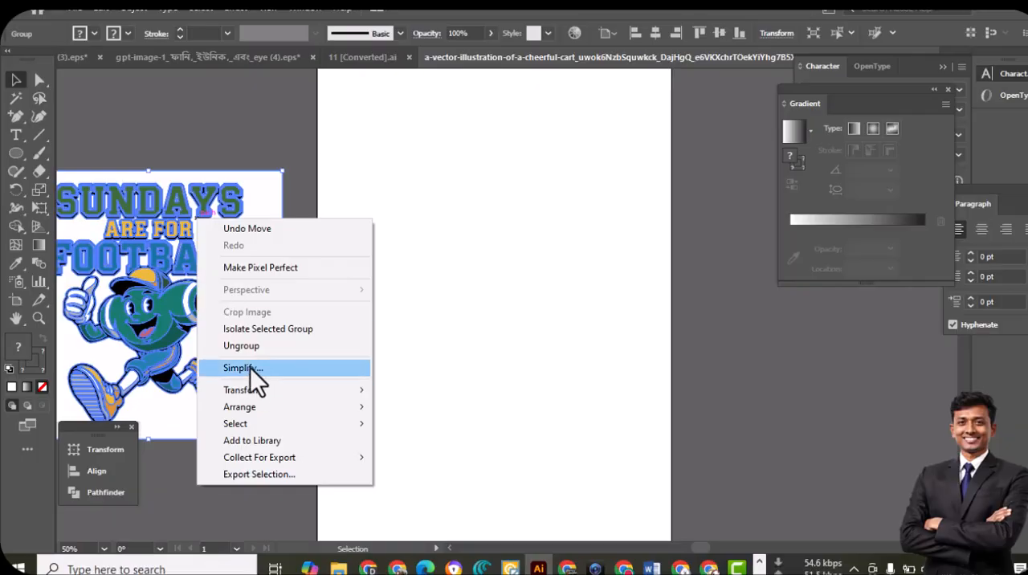
{"action": "left_click", "coordinate": [249, 347]}
{"action": "left_click", "coordinate": [225, 131]}
{"action": "left_click", "coordinate": [275, 210]}
{"action": "key", "text": "Delete"}
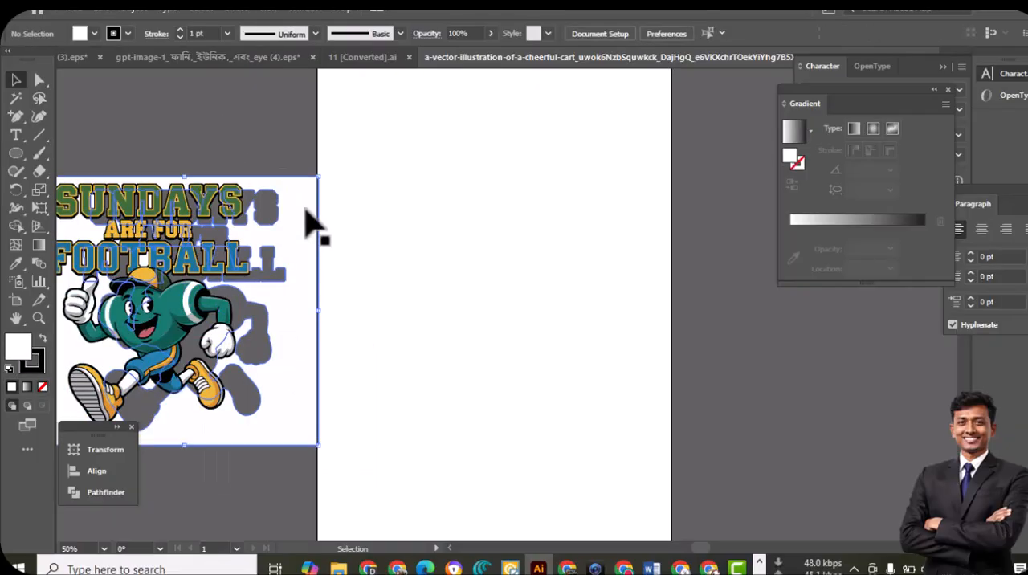
Delete the leftover white background pieces inside and between the letters of the SUNDAYS ARE FOR FOOTBALL text
{"action": "left_click_drag", "start_coordinate": [259, 273], "coordinate": [424, 286]}
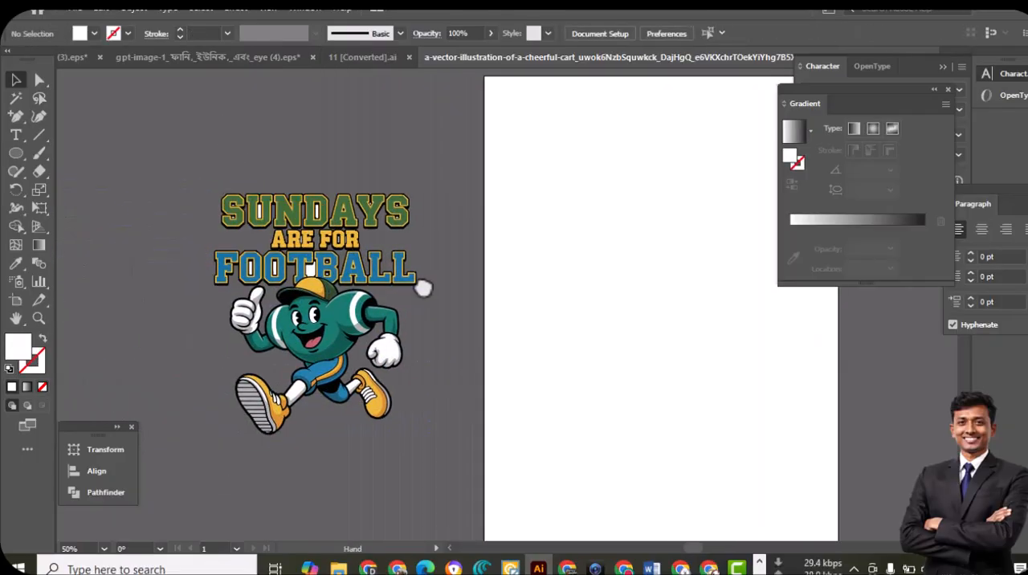
{"action": "left_click", "coordinate": [347, 264], "text": "ctrl"}
{"action": "left_click", "coordinate": [435, 266], "text": "ctrl"}
{"action": "left_click", "coordinate": [506, 319], "text": "ctrl"}
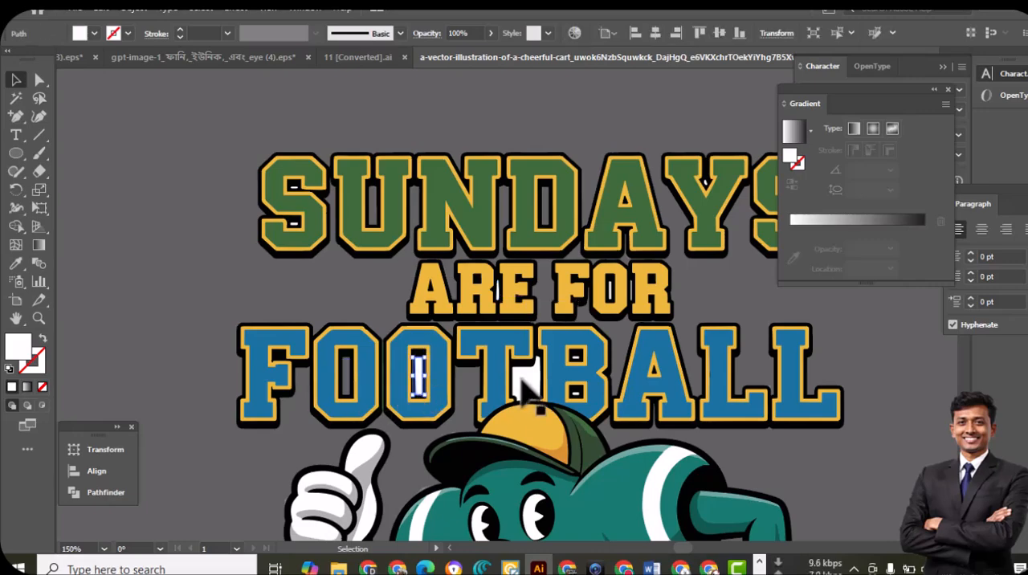
Select the complete football design, inspect its anchor points with Direct Selection and return to the Selection tool
{"action": "scroll", "coordinate": [554, 410], "scroll_direction": "down", "scroll_amount": 5}
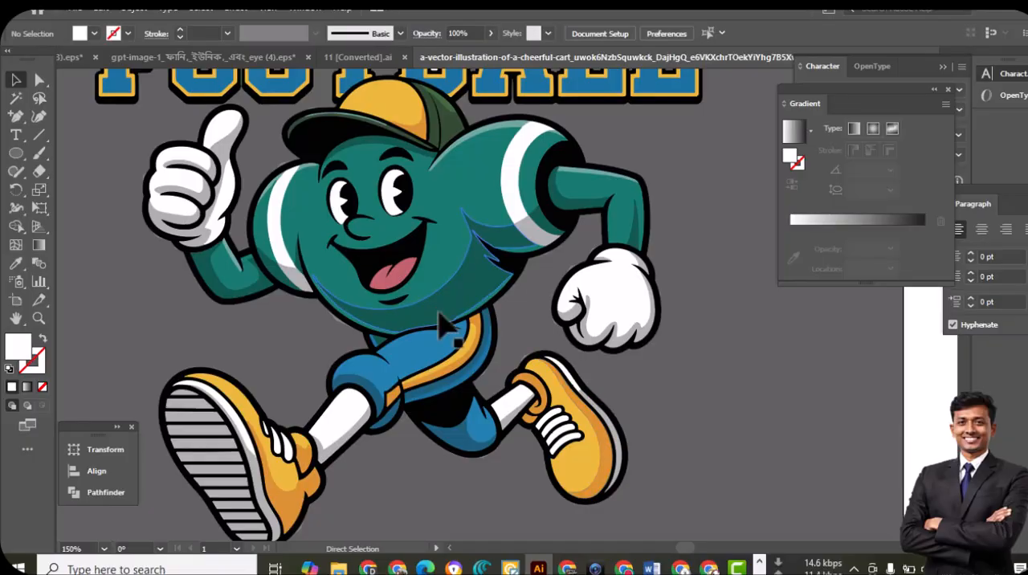
{"action": "key", "text": "ctrl+minus"}
{"action": "key", "text": "ctrl+minus"}
{"action": "key", "text": "ctrl+minus"}
{"action": "left_click_drag", "start_coordinate": [326, 121], "coordinate": [608, 403]}
{"action": "key", "text": "a"}
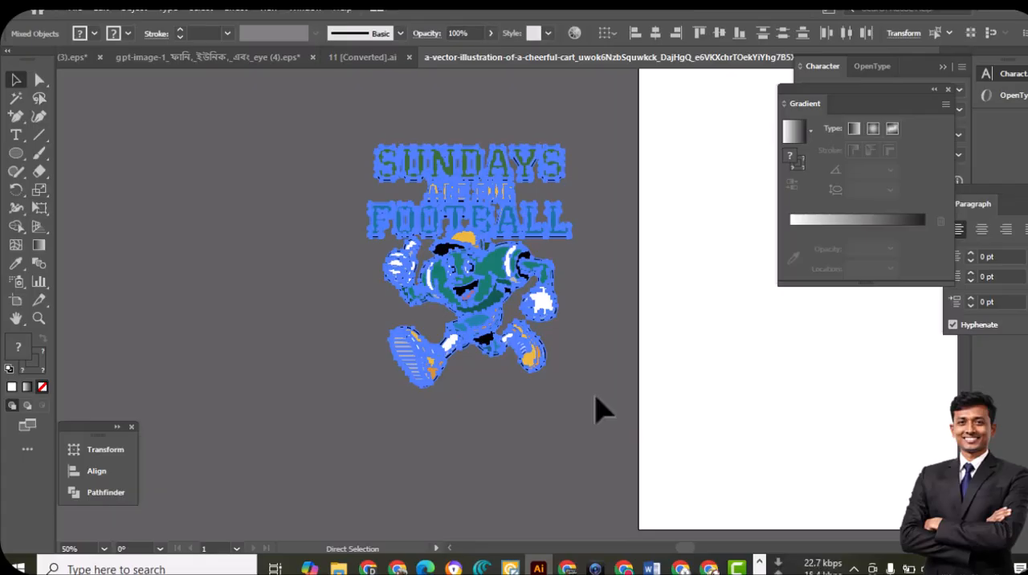
{"action": "left_click_drag", "start_coordinate": [545, 368], "coordinate": [463, 405]}
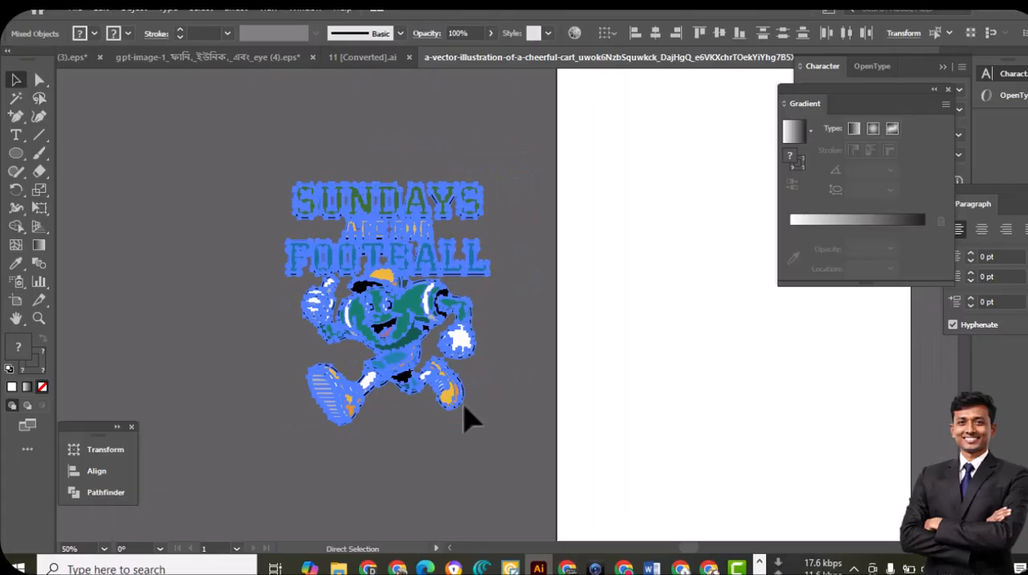
{"action": "key", "text": "v"}
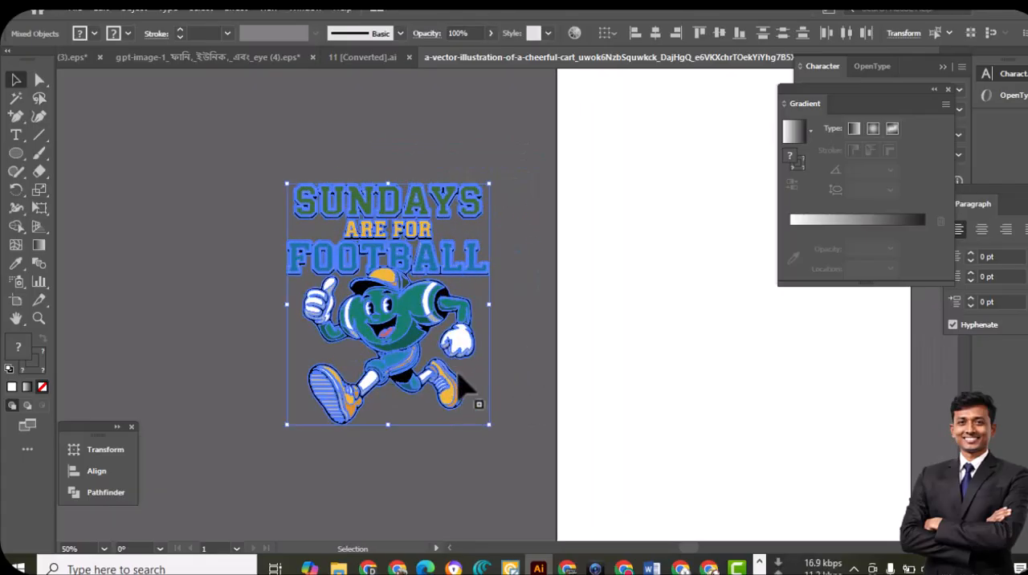
Create a new document in pixels, 5000 px wide and 5000 px high
{"action": "key", "text": "ctrl+n"}
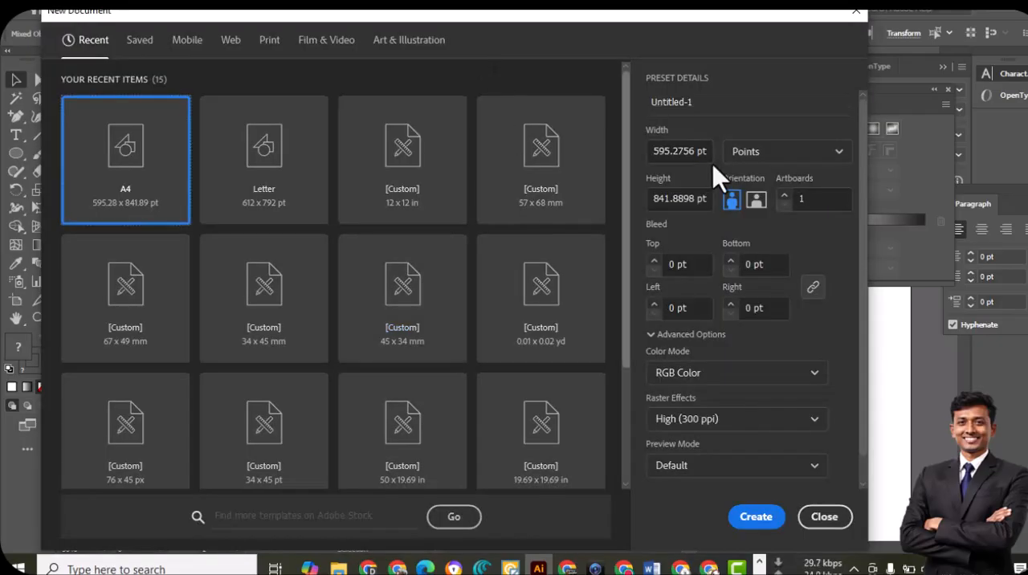
{"action": "left_click", "coordinate": [777, 157]}
{"action": "left_click", "coordinate": [751, 183]}
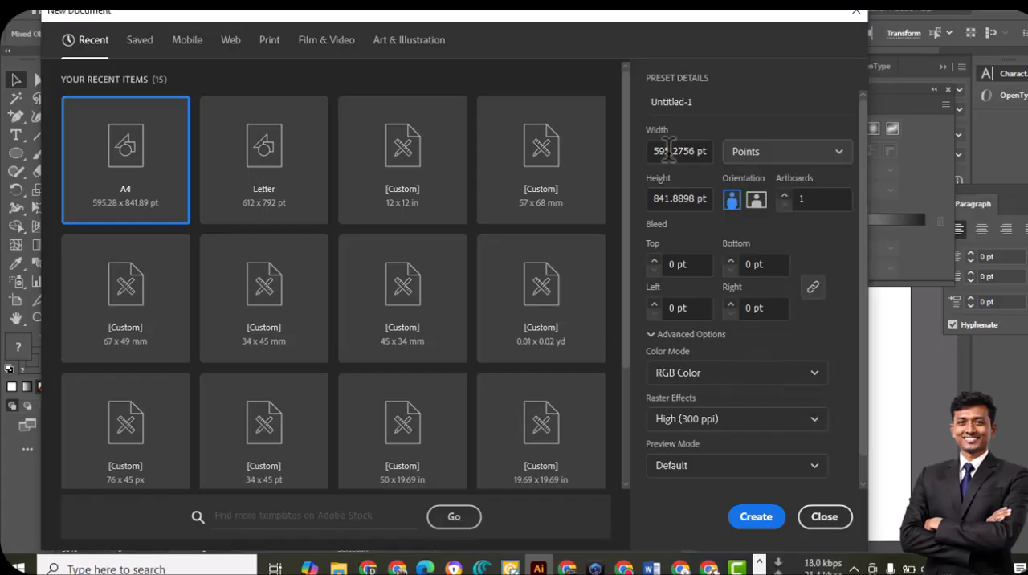
{"action": "double_click", "coordinate": [665, 151]}
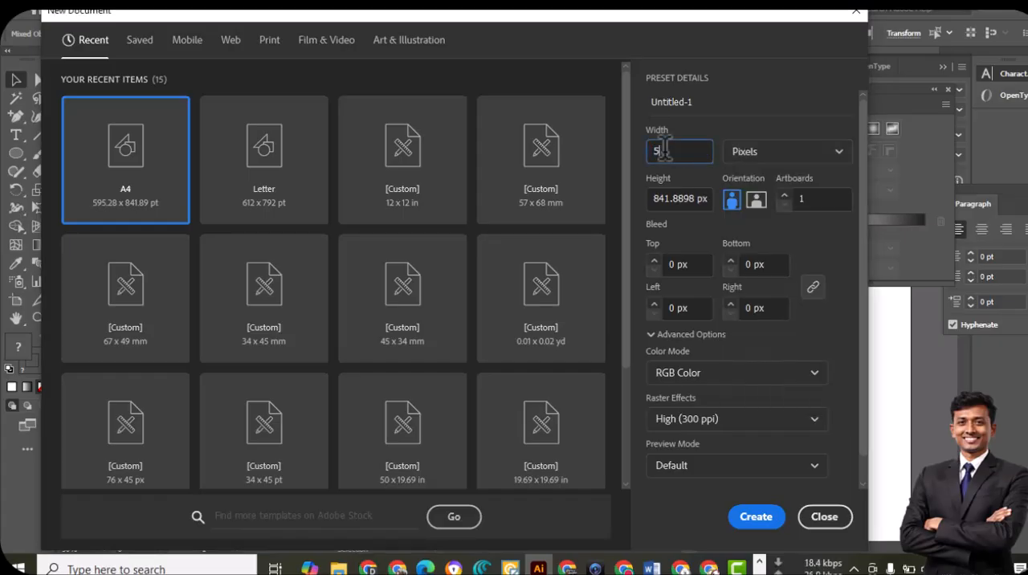
{"action": "double_click", "coordinate": [700, 198]}
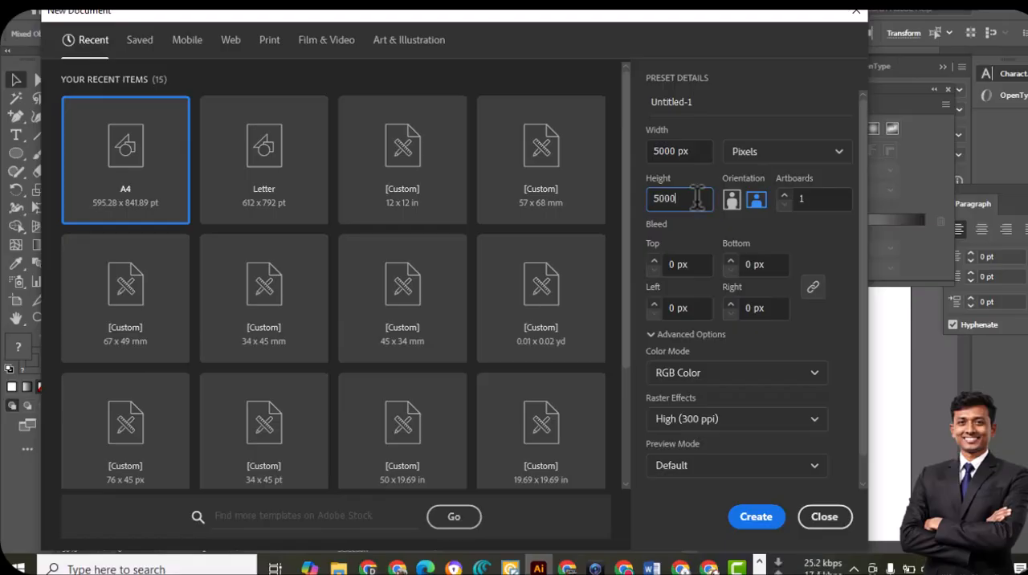
{"action": "left_click", "coordinate": [759, 517]}
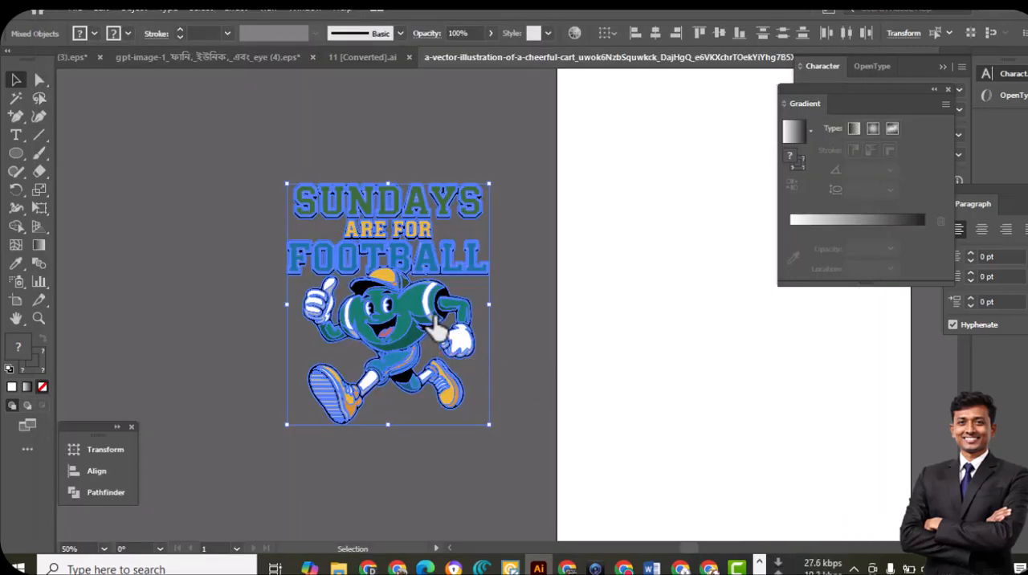
Copy the football design into the new document and enlarge it proportionally from its center to about 3885 × 4628 px
{"action": "key", "text": "ctrl+v"}
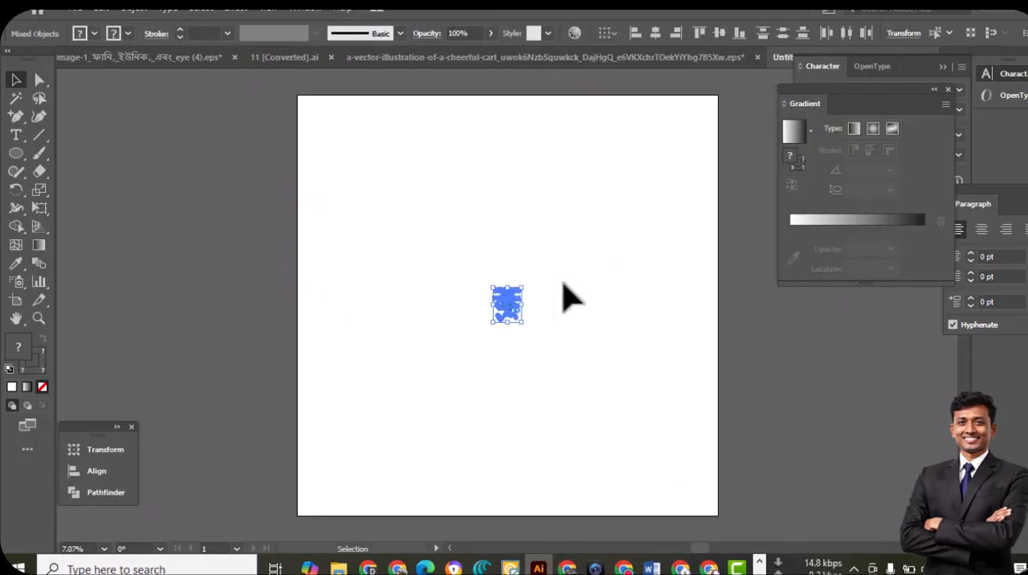
{"action": "left_click_drag", "start_coordinate": [527, 327], "coordinate": [707, 462]}
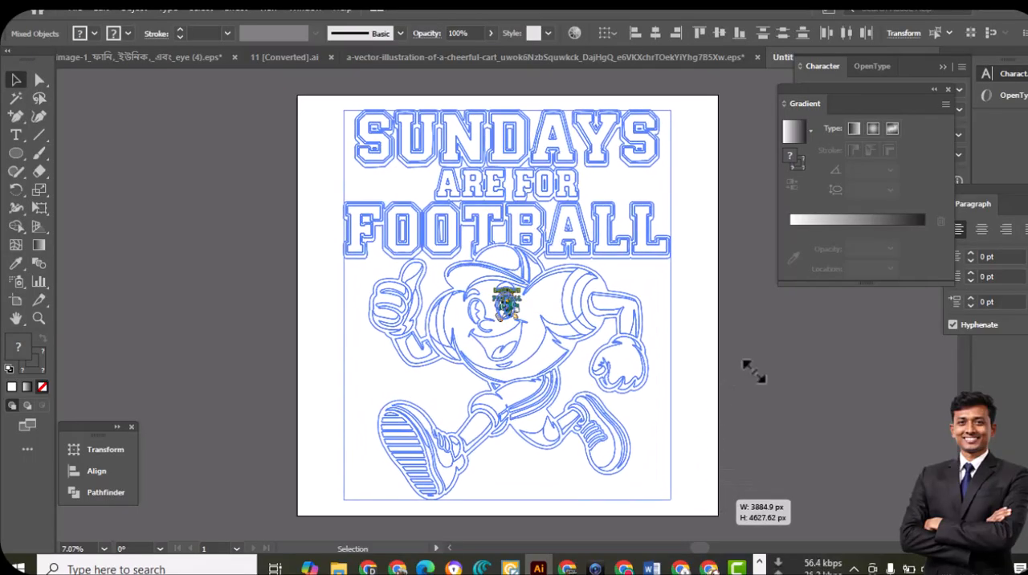
{"action": "left_click_drag", "start_coordinate": [753, 370], "coordinate": [753, 370]}
{"action": "left_click", "coordinate": [758, 381]}
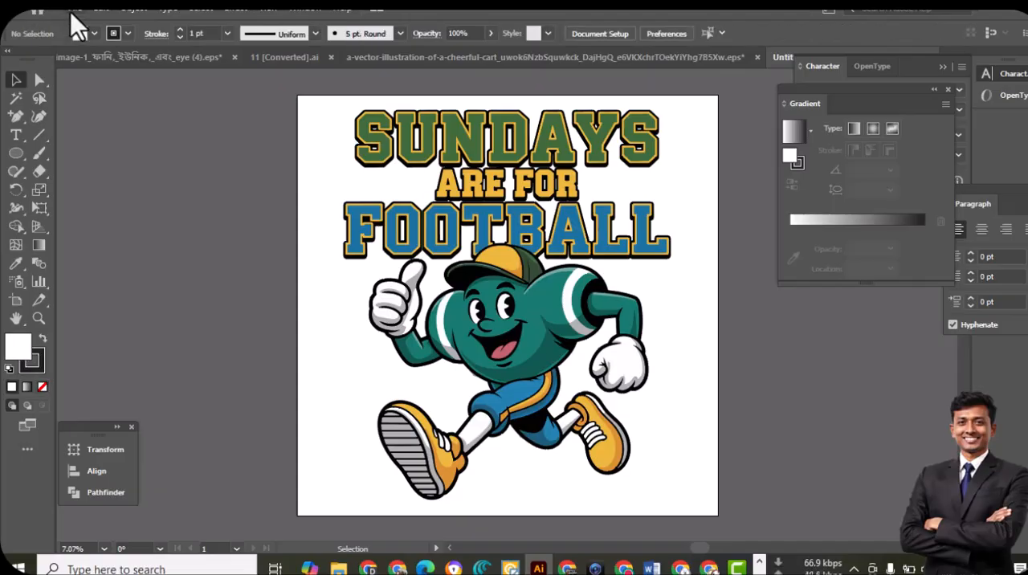
Export the artboard with Save for Web as a PNG named submit pod in the free folder on the Desktop
{"action": "left_click", "coordinate": [71, 12]}
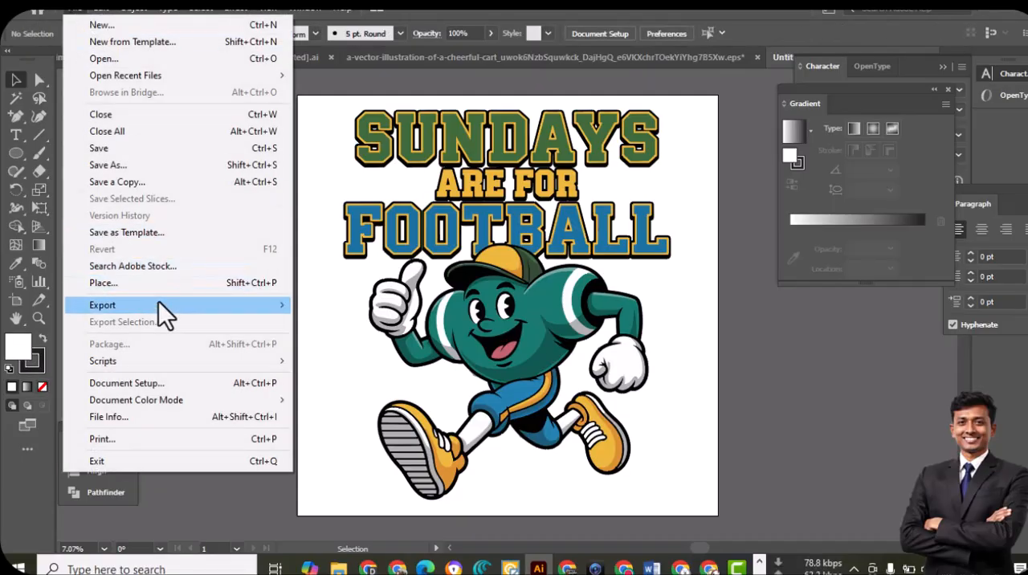
{"action": "mouse_move", "coordinate": [163, 302]}
{"action": "left_click", "coordinate": [368, 337]}
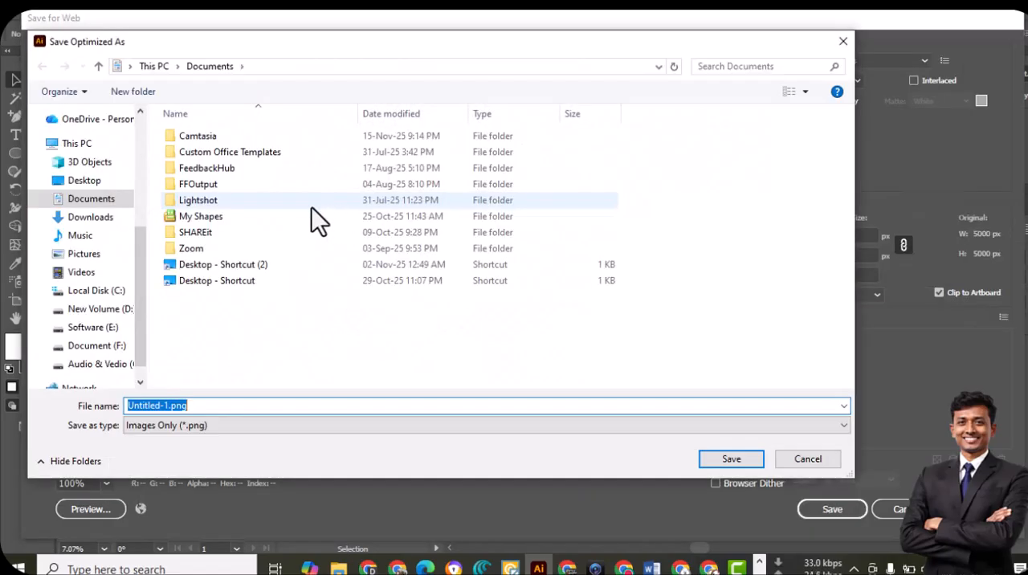
{"action": "left_click", "coordinate": [80, 183]}
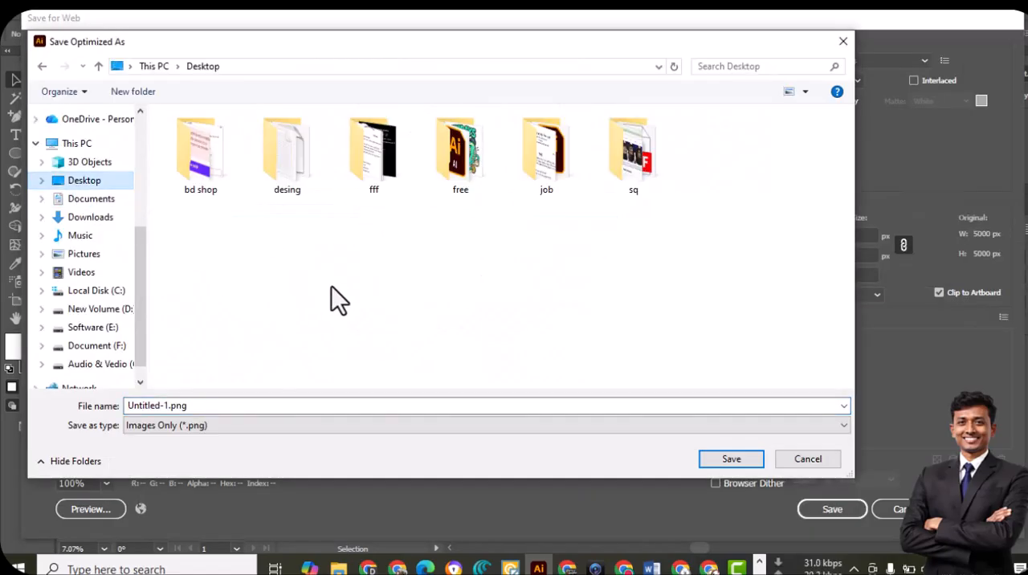
{"action": "left_click", "coordinate": [257, 402]}
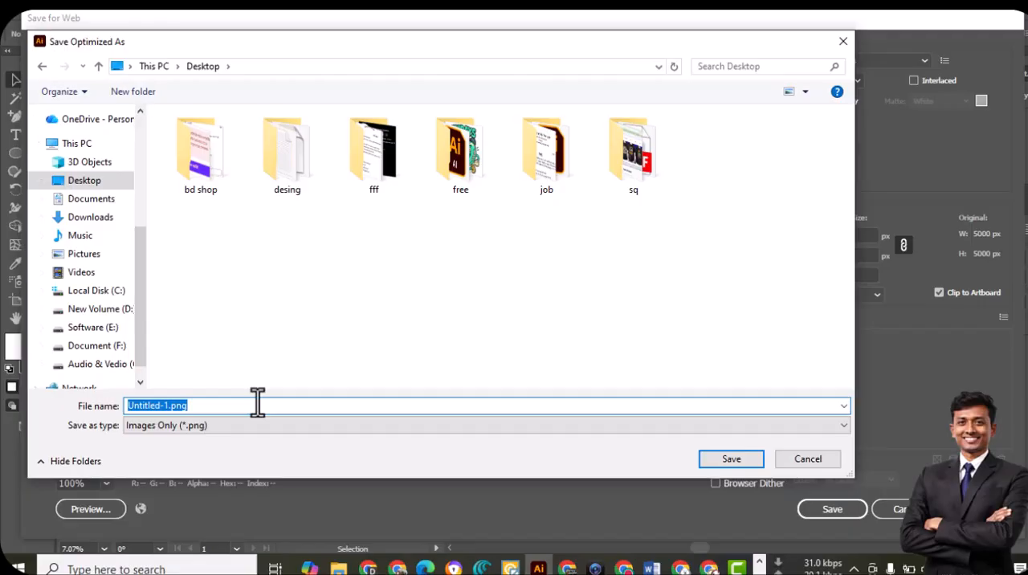
{"action": "double_click", "coordinate": [455, 156]}
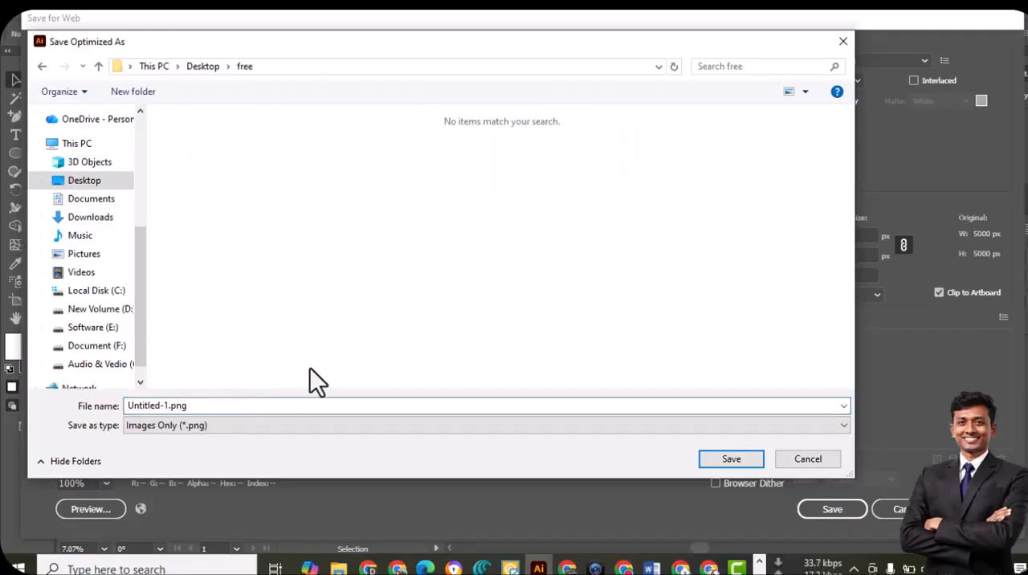
{"action": "left_click", "coordinate": [243, 406]}
{"action": "type", "text": "submit"}
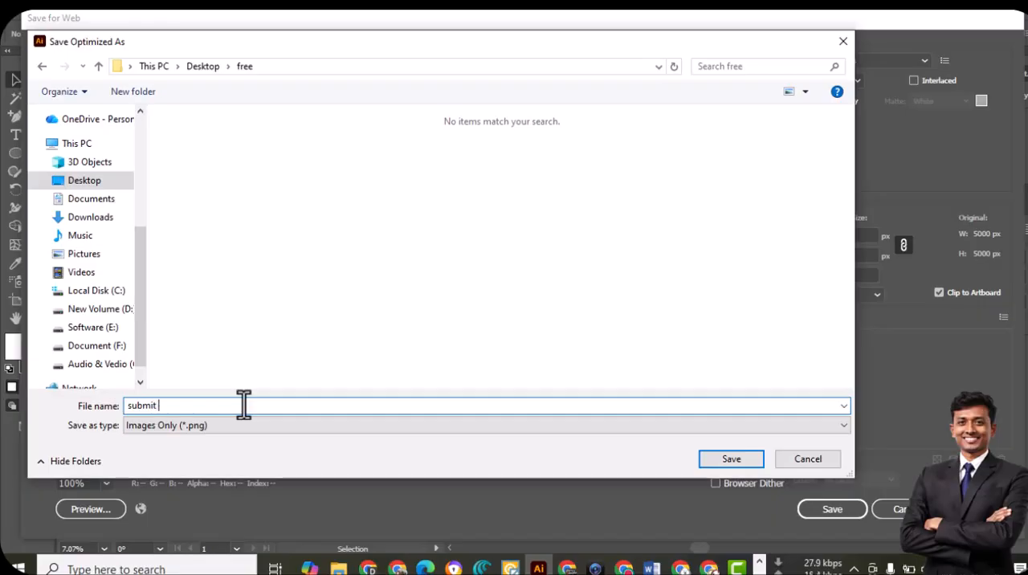
{"action": "key", "text": "Return"}
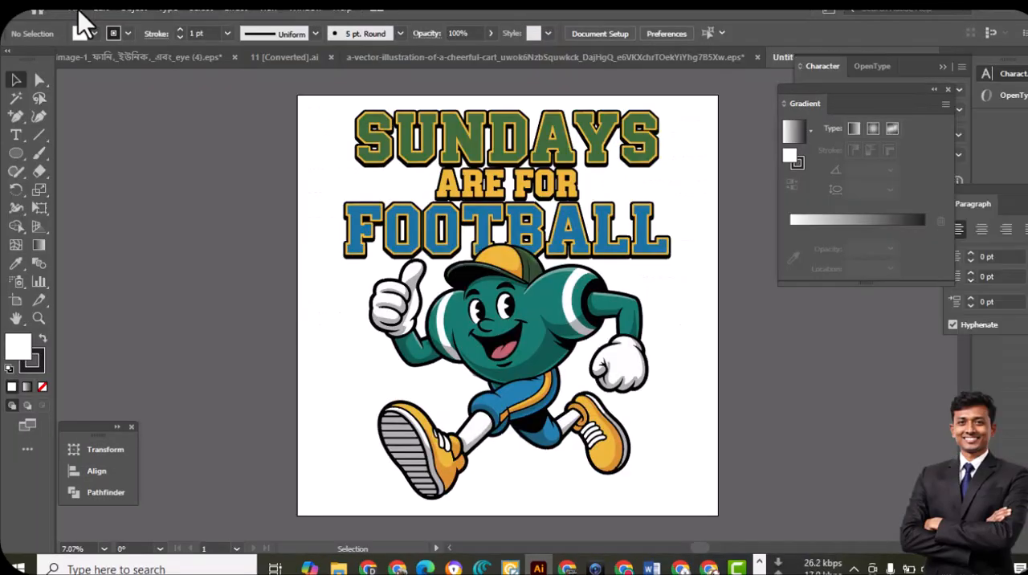
Save the document in the Desktop's free folder as an Illustrator EPS file named pod file
{"action": "left_click", "coordinate": [78, 11]}
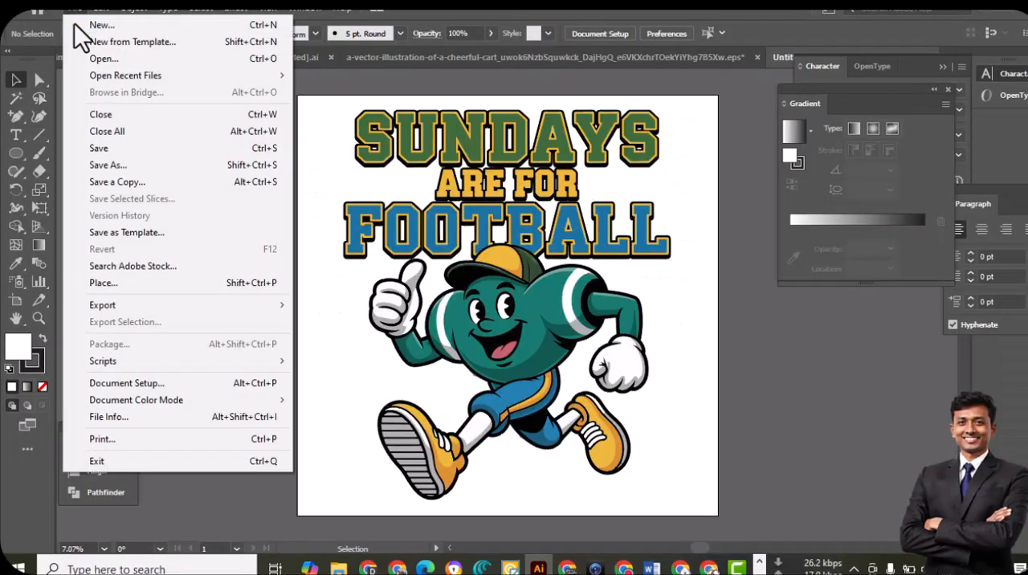
{"action": "left_click", "coordinate": [108, 164]}
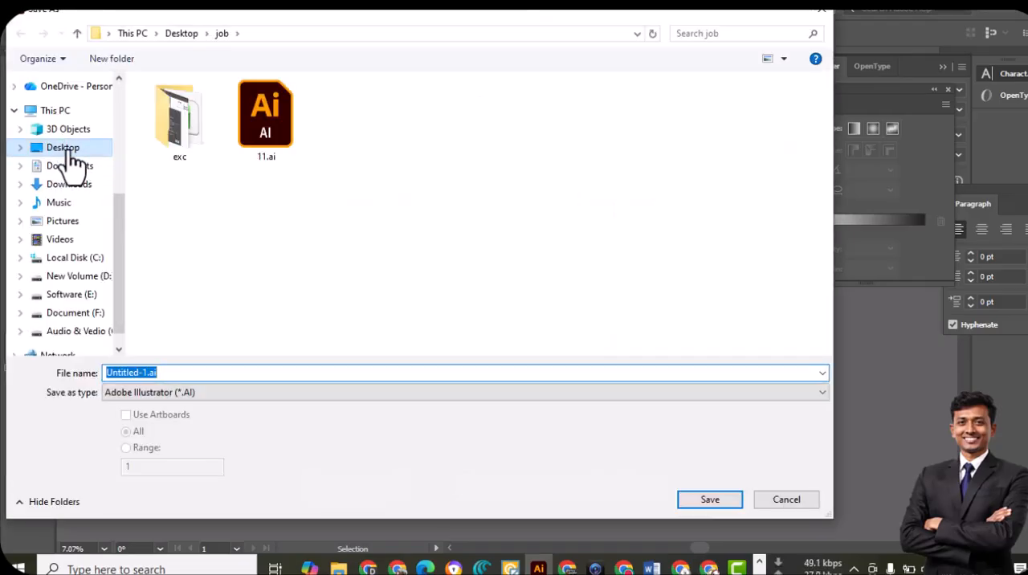
{"action": "left_click", "coordinate": [64, 149]}
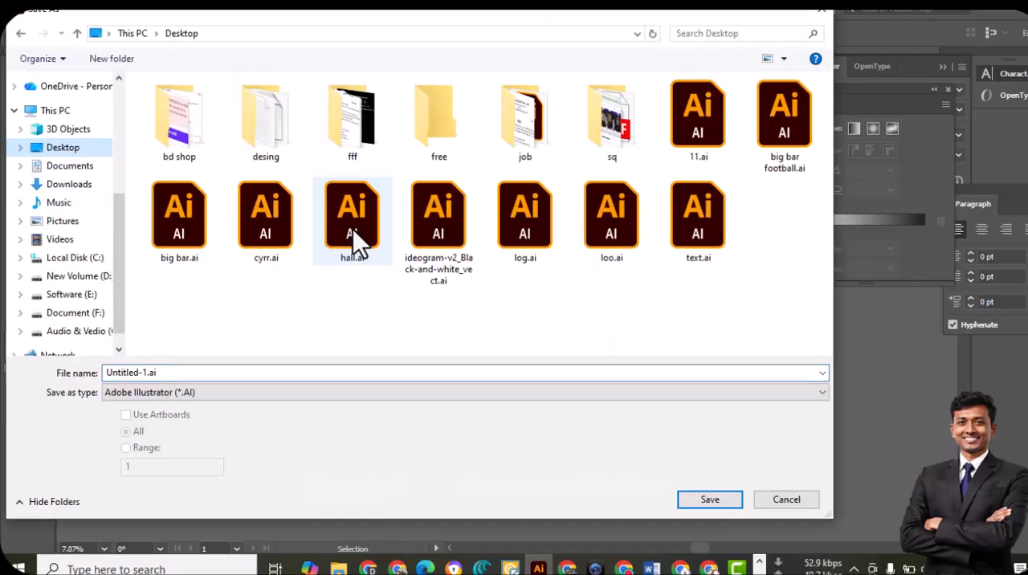
{"action": "double_click", "coordinate": [446, 144]}
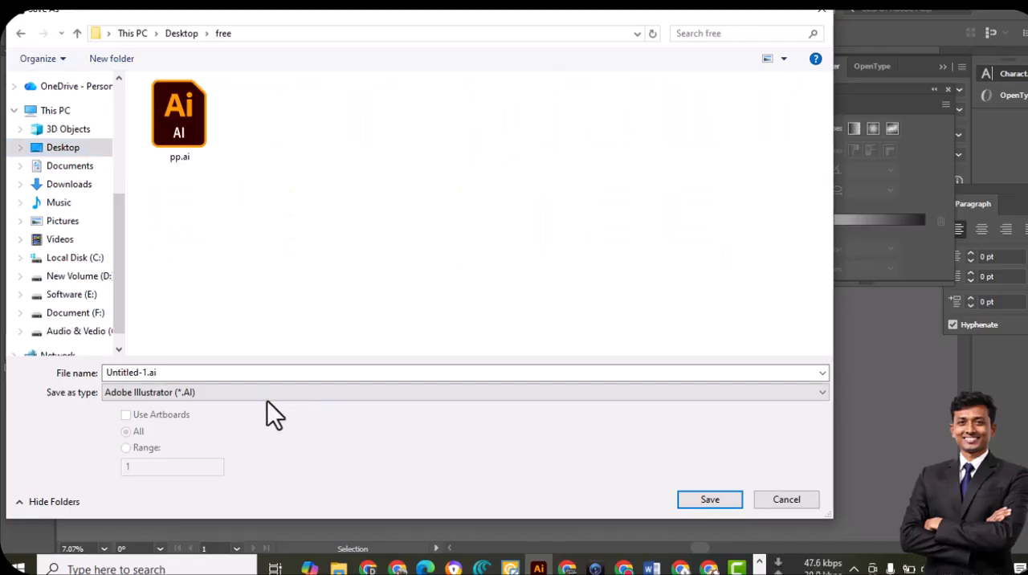
{"action": "left_click", "coordinate": [243, 371]}
{"action": "type", "text": "pod"}
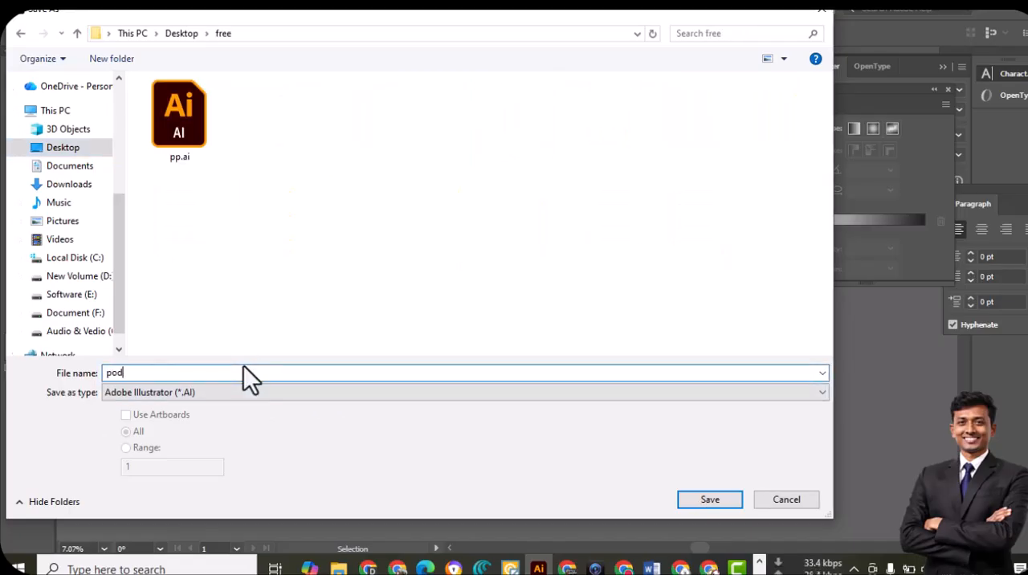
{"action": "type", "text": " file"}
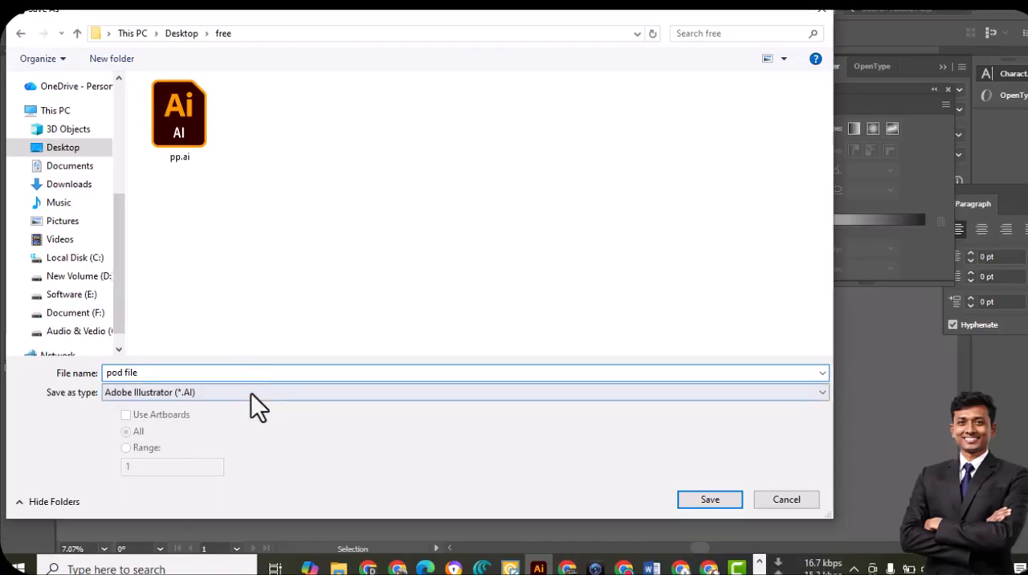
{"action": "left_click", "coordinate": [251, 392]}
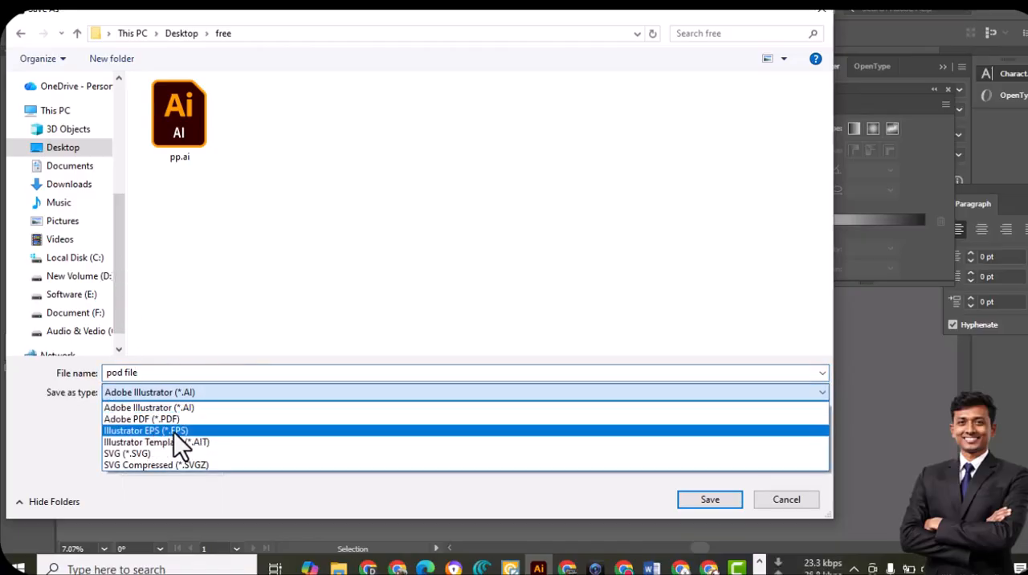
{"action": "left_click", "coordinate": [173, 431]}
{"action": "left_click", "coordinate": [707, 501]}
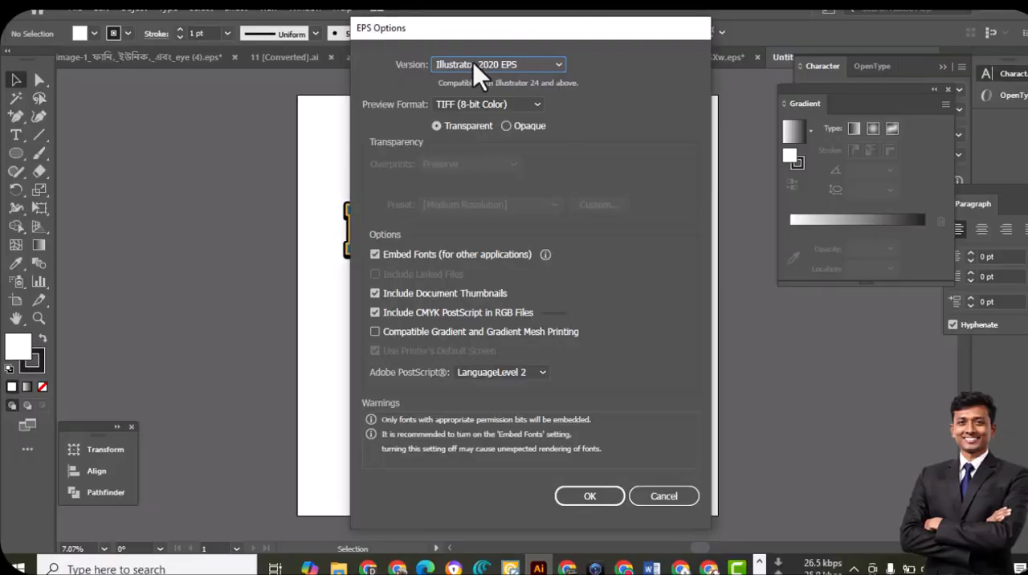
Set the EPS version to Illustrator 10 EPS and confirm the EPS options
{"action": "left_click", "coordinate": [474, 66]}
{"action": "left_click", "coordinate": [498, 236]}
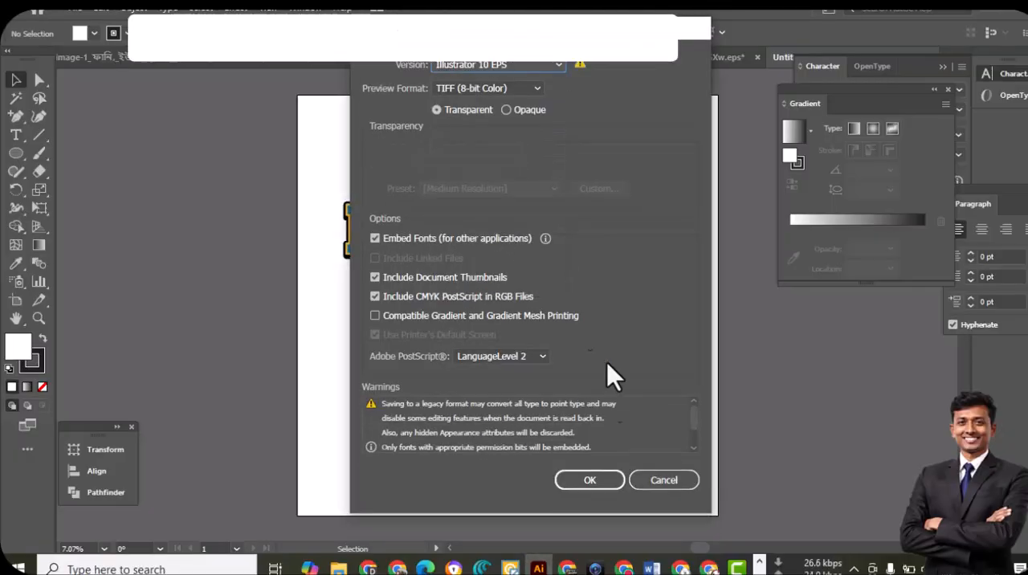
{"action": "left_click", "coordinate": [608, 483]}
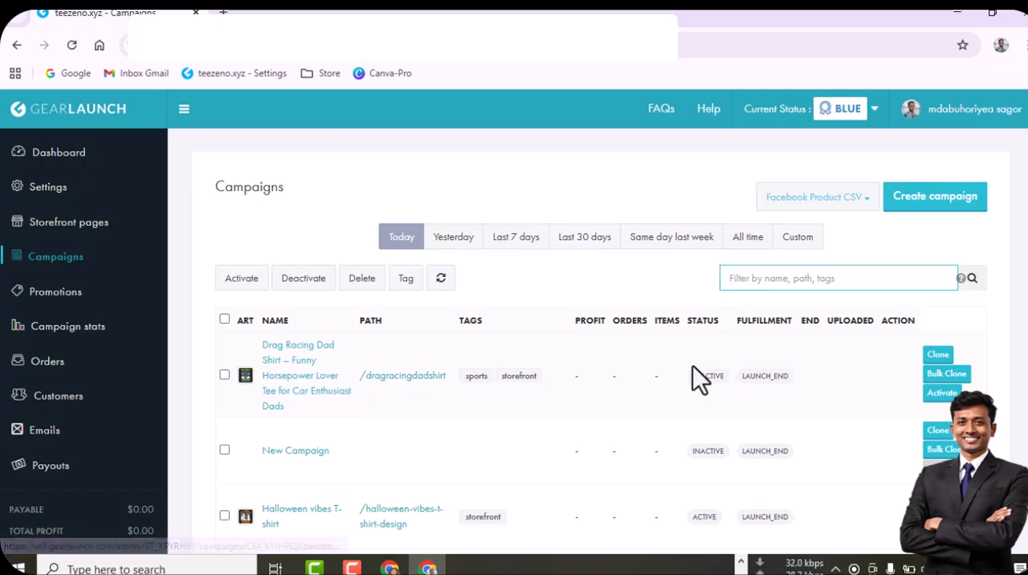
In GearLaunch, bulk clone the Drag Racing Dad Shirt campaign and upload submit-pod.png from the free folder as its artwork
{"action": "left_click", "coordinate": [947, 373]}
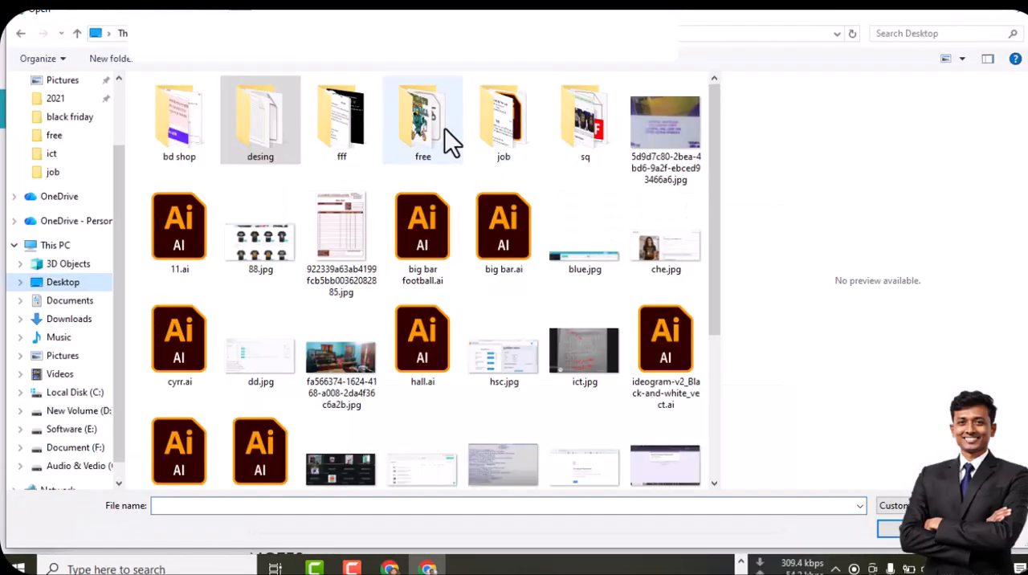
{"action": "double_click", "coordinate": [434, 137]}
{"action": "left_click", "coordinate": [509, 386]}
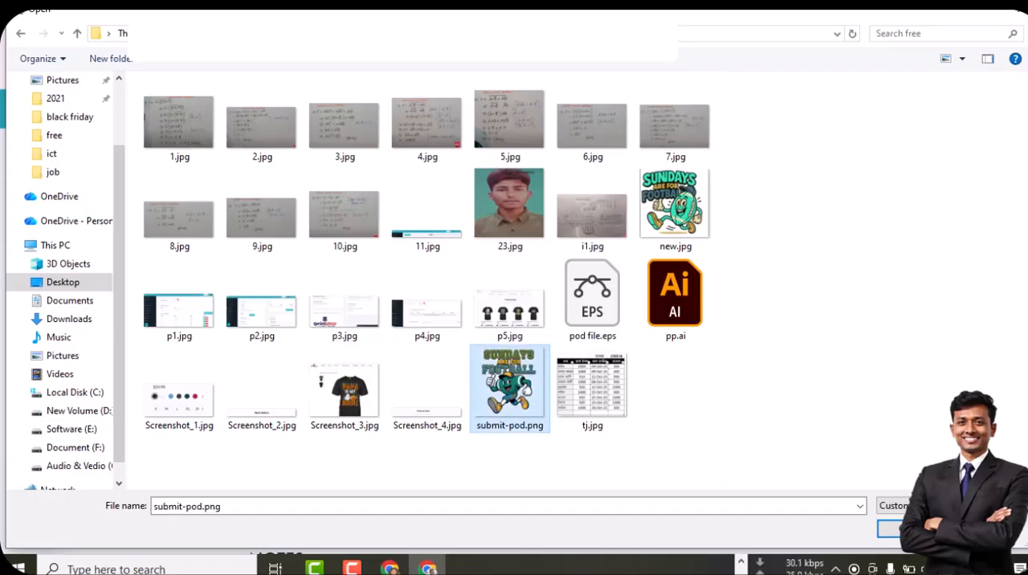
{"action": "double_click", "coordinate": [511, 382]}
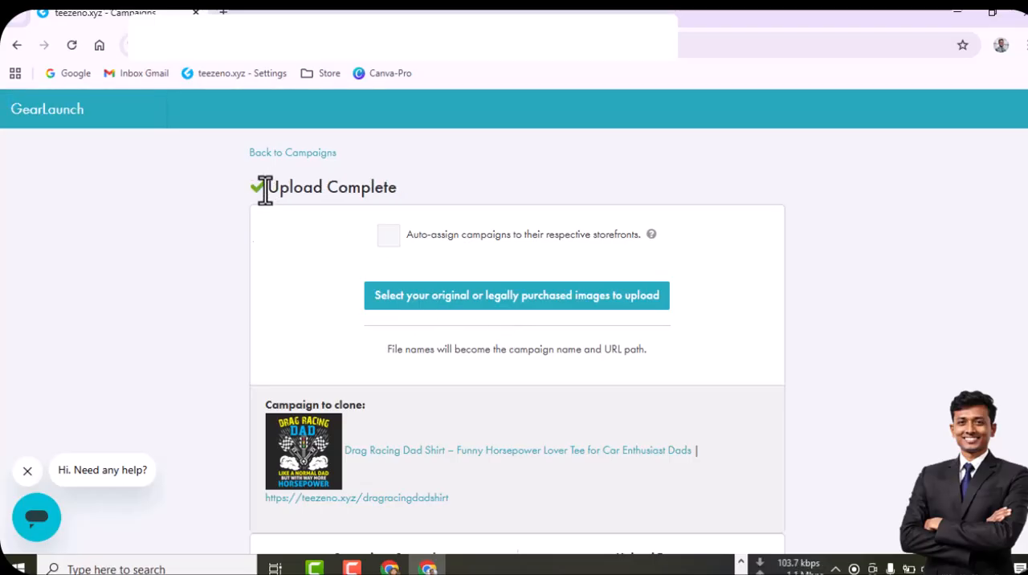
Return to the GearLaunch dashboard and dismiss the tipping feature announcement
{"action": "left_click", "coordinate": [84, 119]}
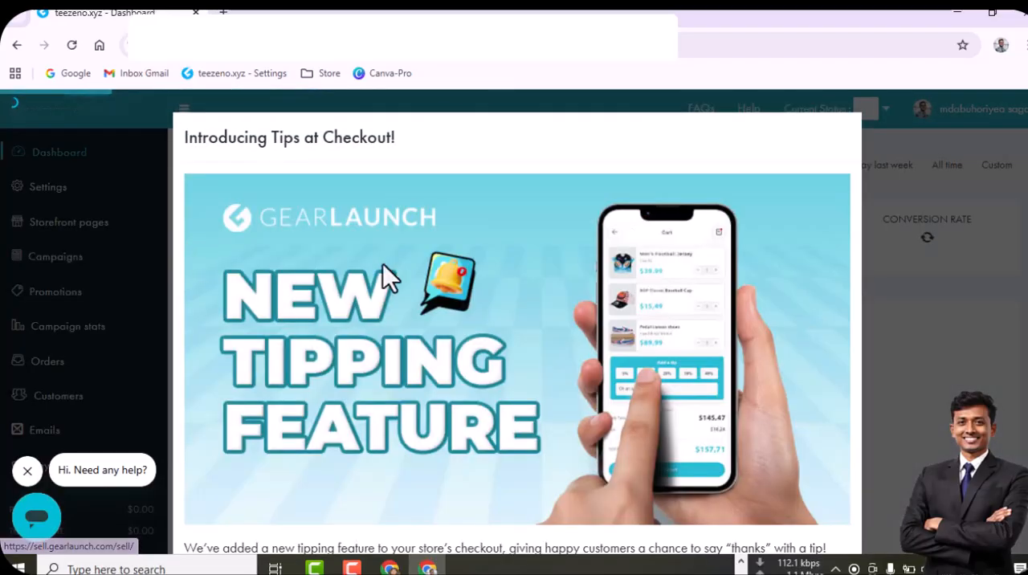
{"action": "scroll", "coordinate": [844, 434], "scroll_direction": "down", "scroll_amount": 2}
{"action": "left_click", "coordinate": [820, 509]}
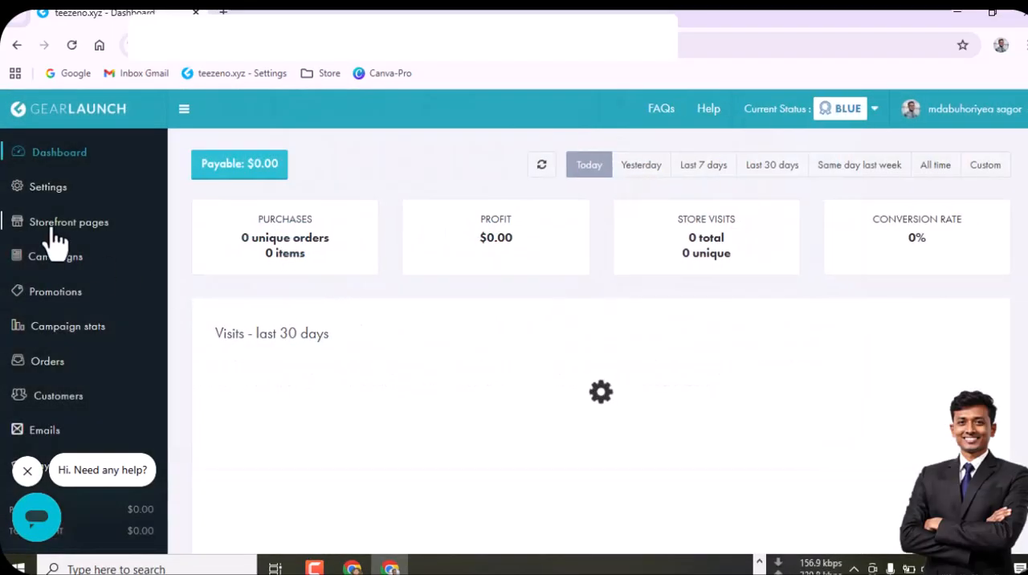
In the campaigns list, activate the submit pod campaign and open its store page
{"action": "left_click", "coordinate": [53, 261]}
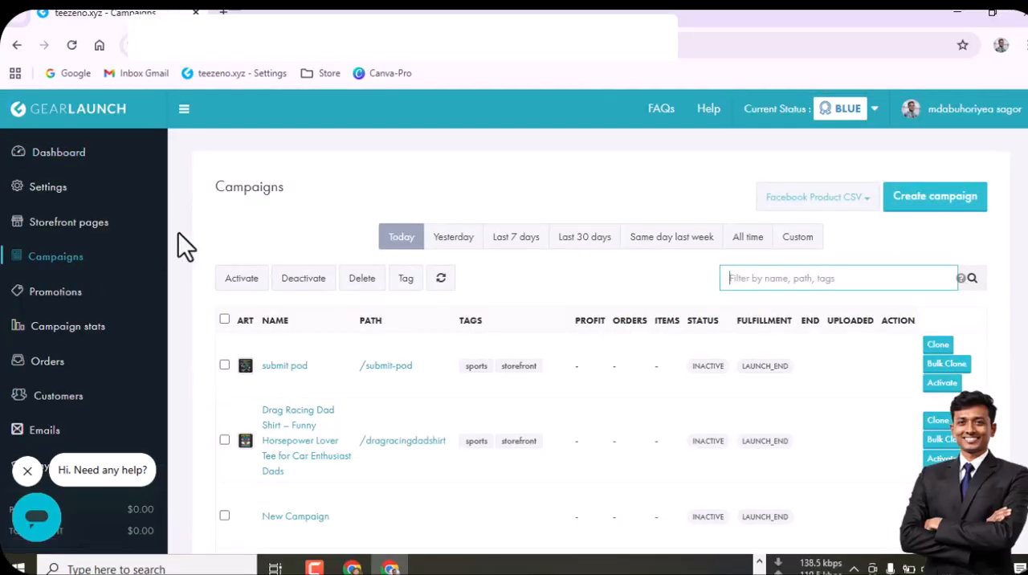
{"action": "scroll", "coordinate": [209, 257], "scroll_direction": "down", "scroll_amount": 1}
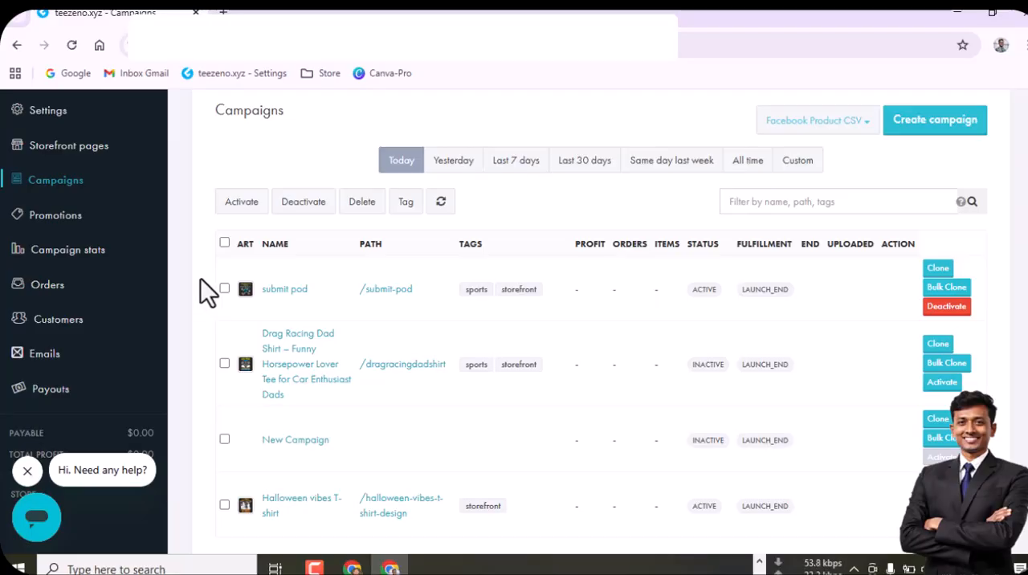
{"action": "left_click", "coordinate": [374, 295]}
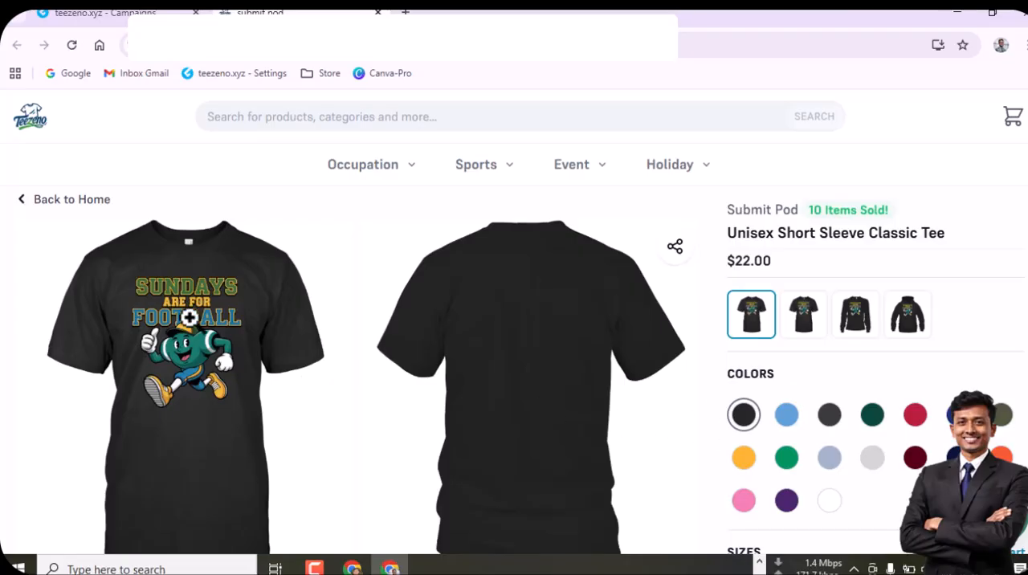
Choose the Unisex Classic Premium Crewneck Tee and preview the design on dark brown, Coral, Canvas Red and navy
{"action": "left_click", "coordinate": [815, 335]}
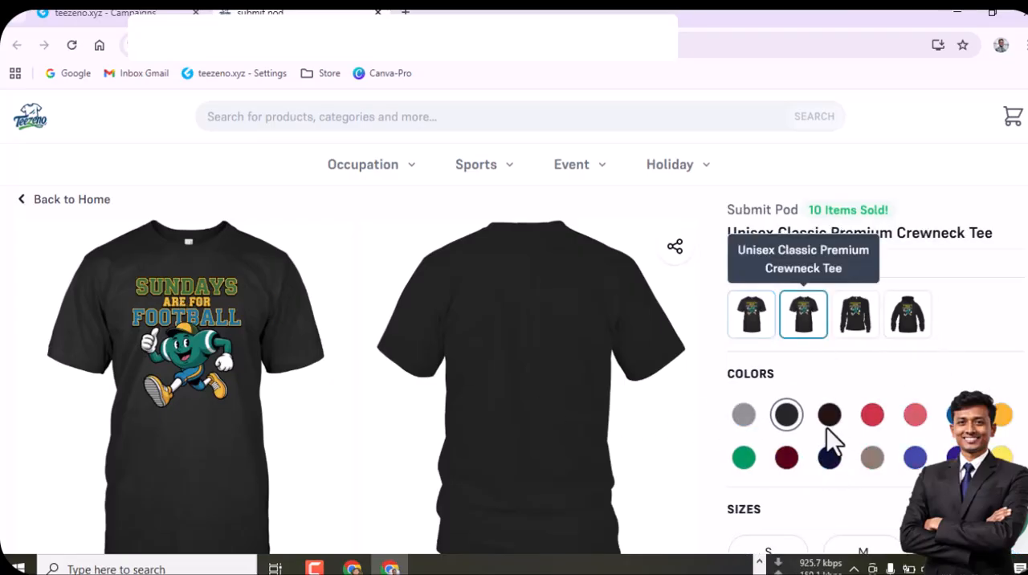
{"action": "left_click", "coordinate": [829, 414]}
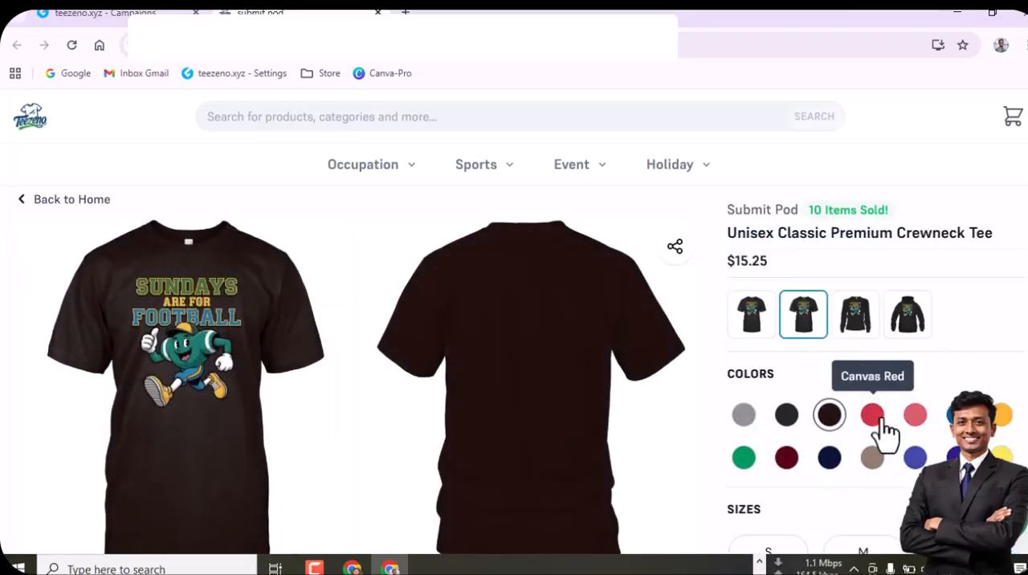
{"action": "left_click", "coordinate": [916, 425]}
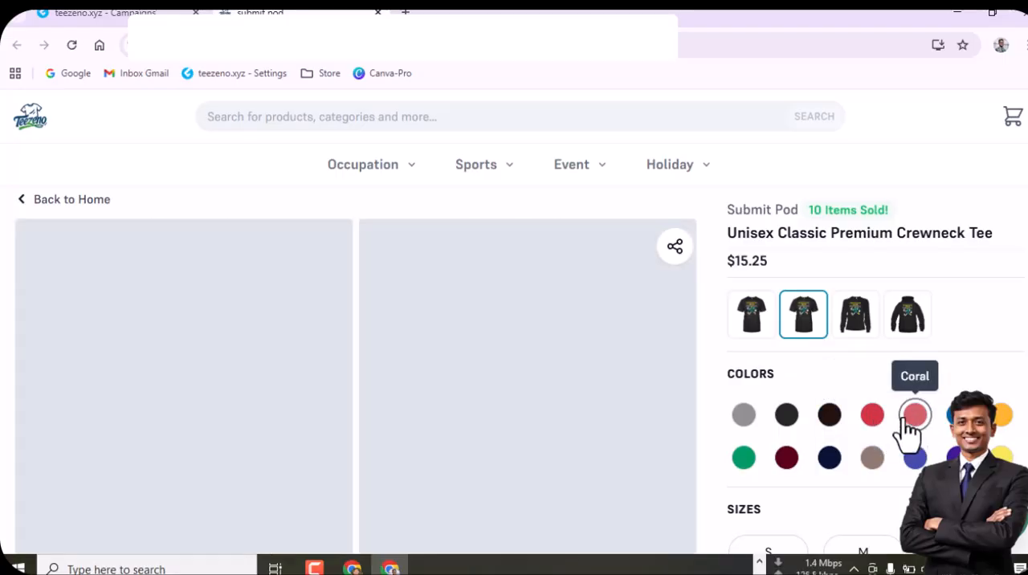
{"action": "left_click", "coordinate": [868, 419]}
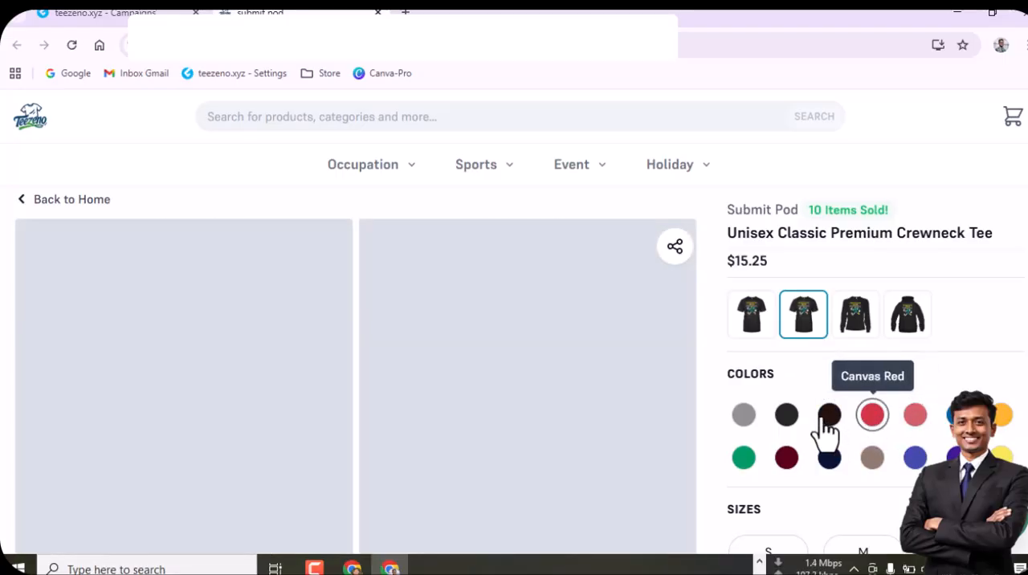
{"action": "left_click", "coordinate": [832, 461]}
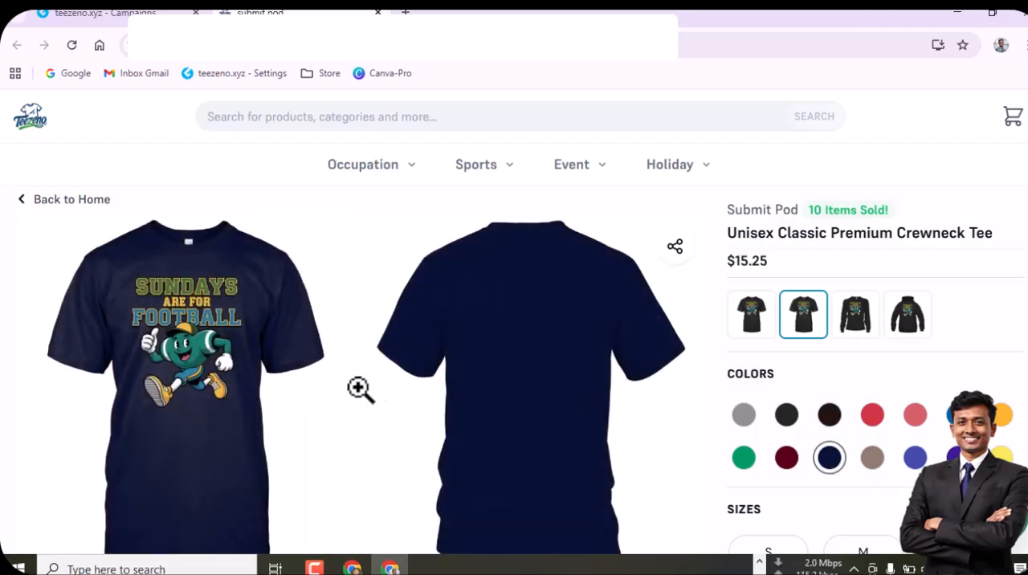
Examine the navy tee's flat mockups and model photos, and preview the design on Black
{"action": "scroll", "coordinate": [201, 378], "scroll_direction": "down", "scroll_amount": 4}
{"action": "scroll", "coordinate": [199, 381], "scroll_direction": "up", "scroll_amount": 4}
{"action": "scroll", "coordinate": [200, 380], "scroll_direction": "down", "scroll_amount": 10}
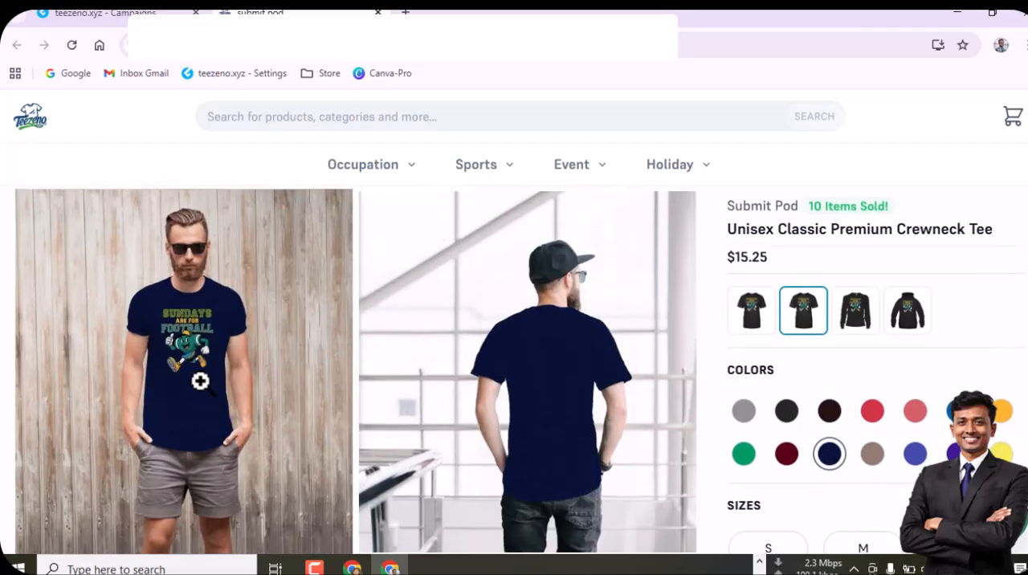
{"action": "scroll", "coordinate": [201, 384], "scroll_direction": "up", "scroll_amount": 10}
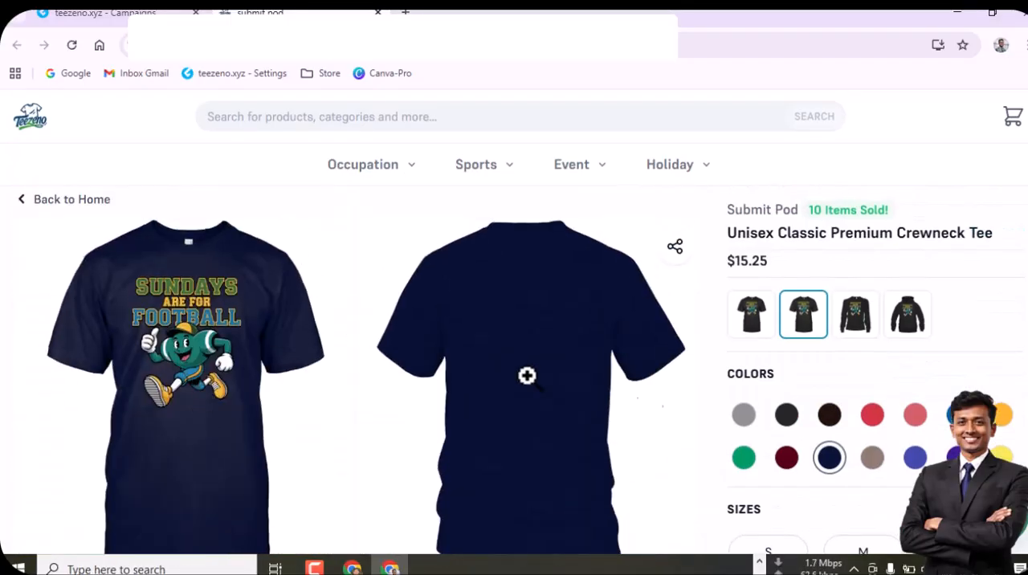
{"action": "scroll", "coordinate": [350, 432], "scroll_direction": "down", "scroll_amount": 5}
{"action": "scroll", "coordinate": [233, 409], "scroll_direction": "down", "scroll_amount": 1}
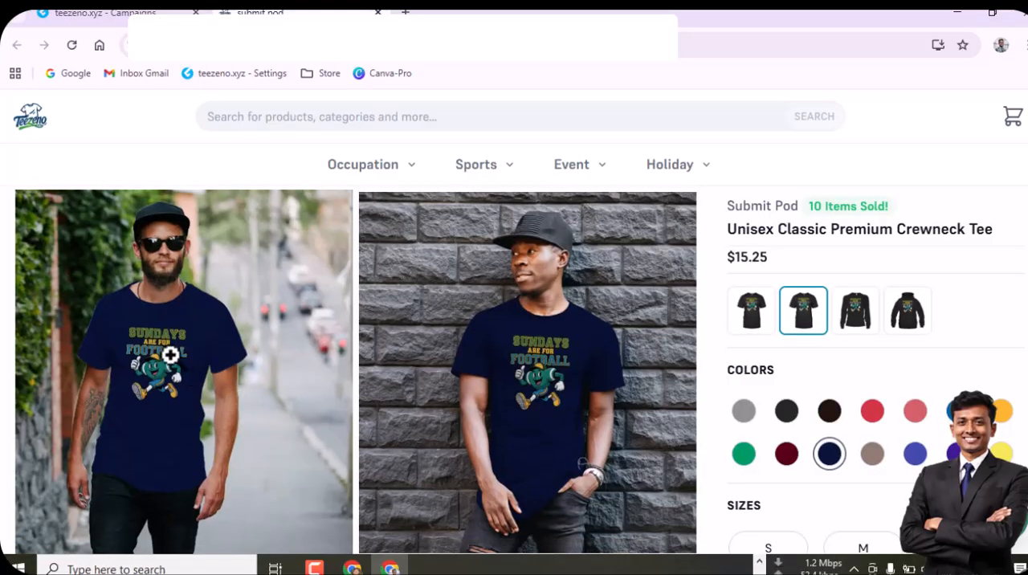
{"action": "left_click", "coordinate": [171, 357]}
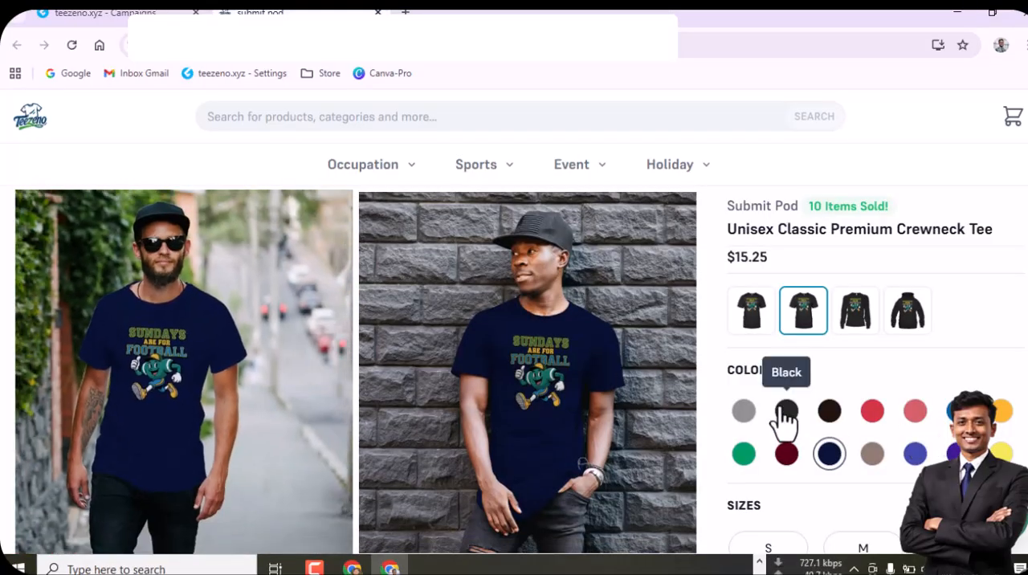
{"action": "left_click", "coordinate": [790, 414]}
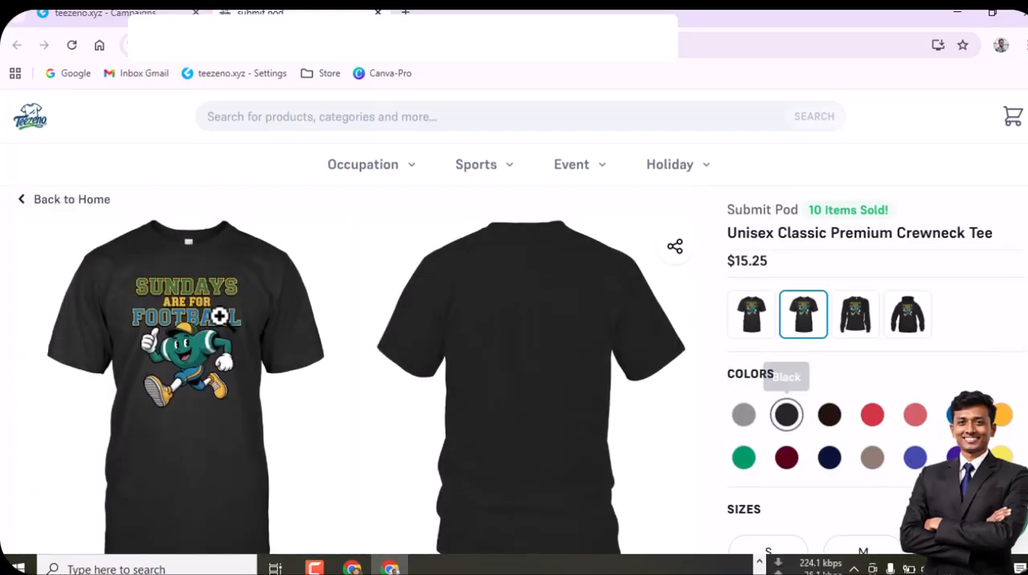
Zoom in on the black tee's front mockup, open its image in a separate browser tab and view it full size
{"action": "left_click", "coordinate": [208, 436]}
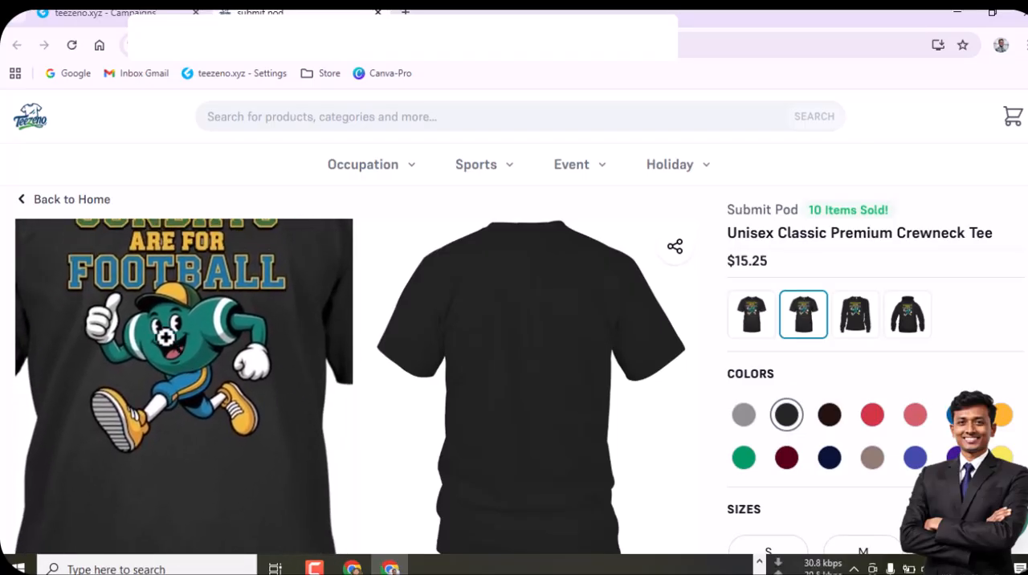
{"action": "right_click", "coordinate": [161, 331]}
{"action": "left_click", "coordinate": [279, 355]}
{"action": "scroll", "coordinate": [278, 354], "scroll_direction": "down", "scroll_amount": 5}
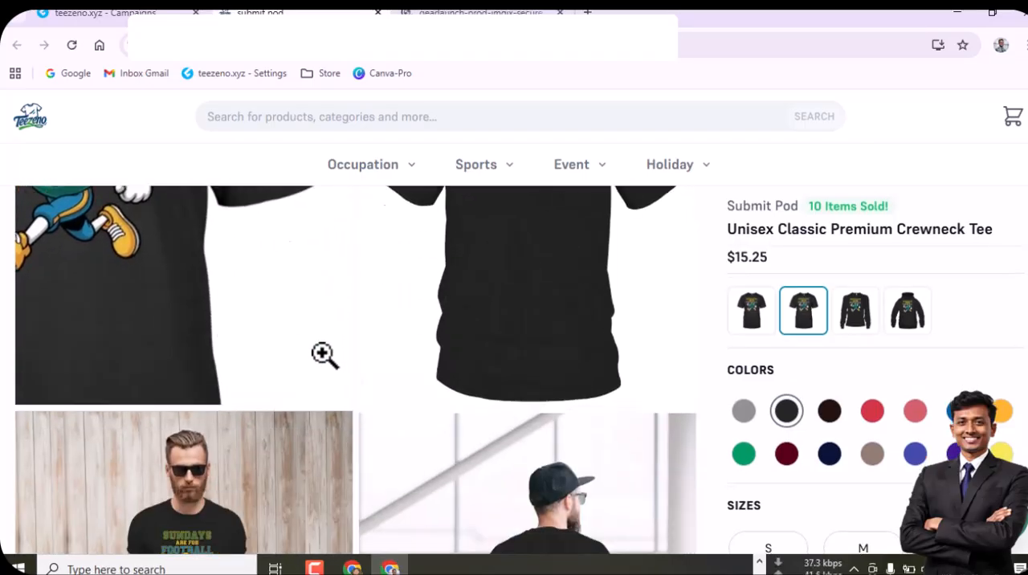
{"action": "right_click", "coordinate": [200, 277]}
{"action": "left_click", "coordinate": [219, 265]}
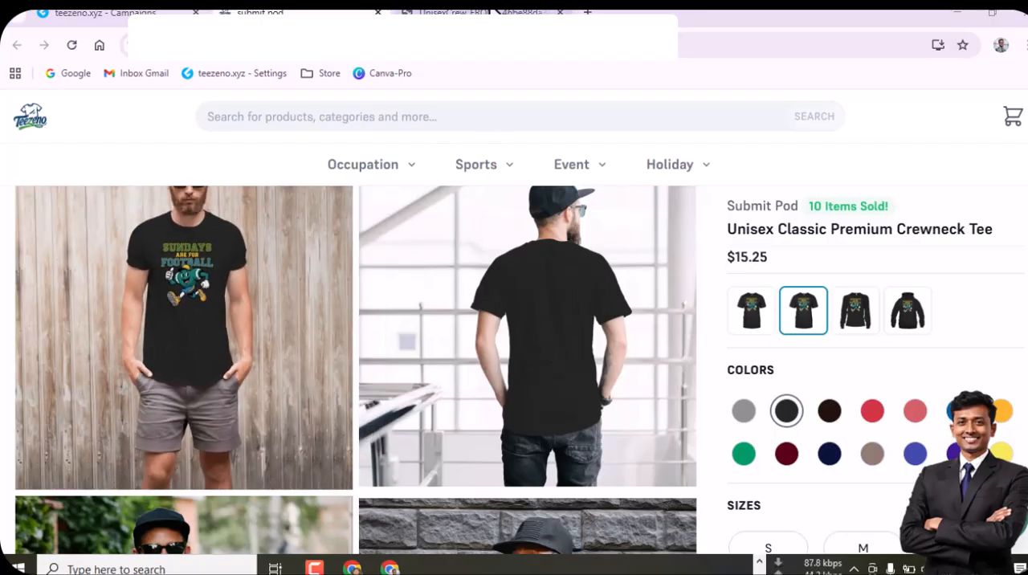
{"action": "key", "text": "ctrl+Tab"}
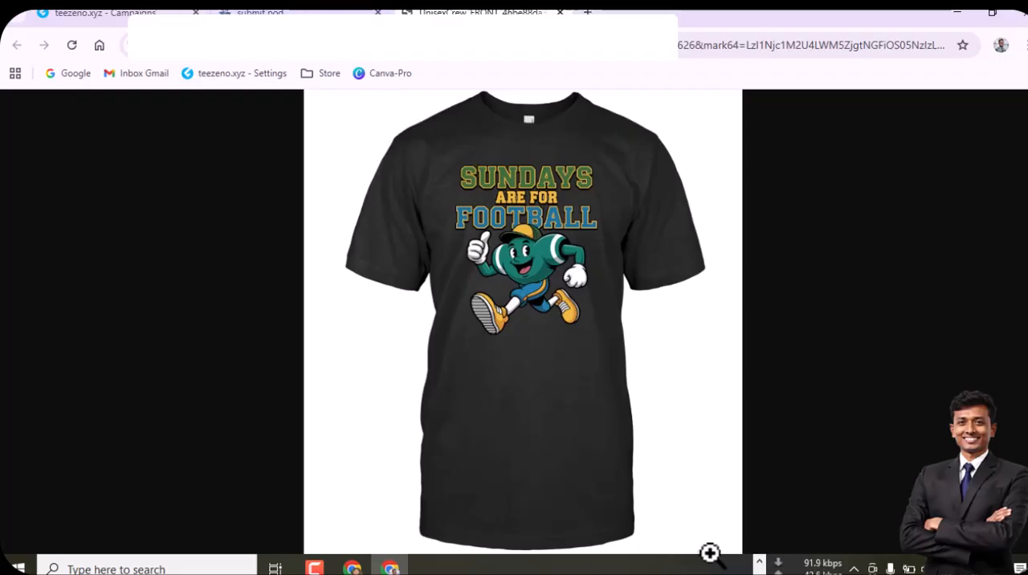
Switch to the Vectorizer.AI browser window, return to its start page, and bring up the Friends Computer Training Center YouTube channel
{"action": "left_click", "coordinate": [759, 562]}
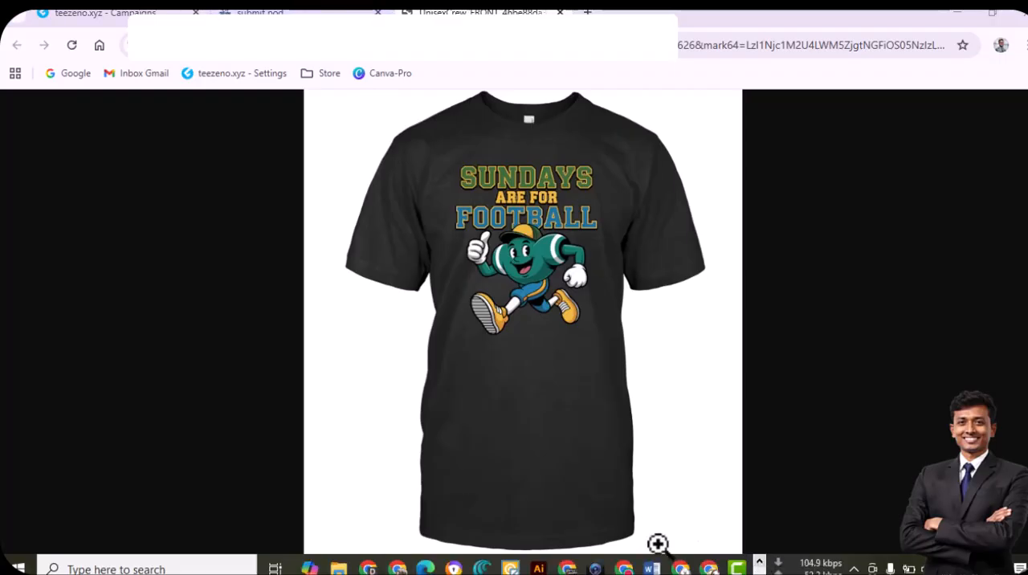
{"action": "left_click", "coordinate": [623, 566]}
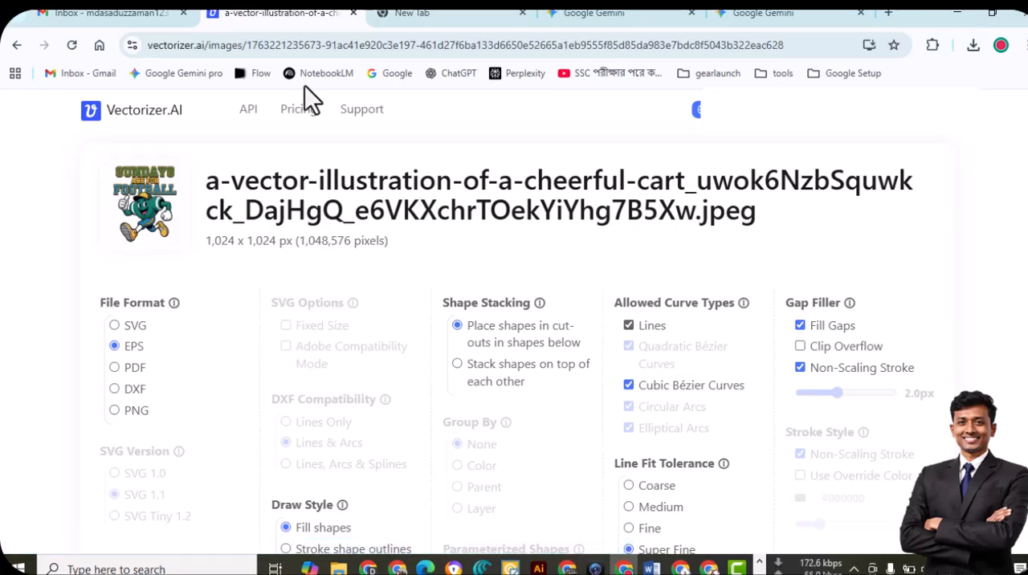
{"action": "left_click", "coordinate": [139, 113]}
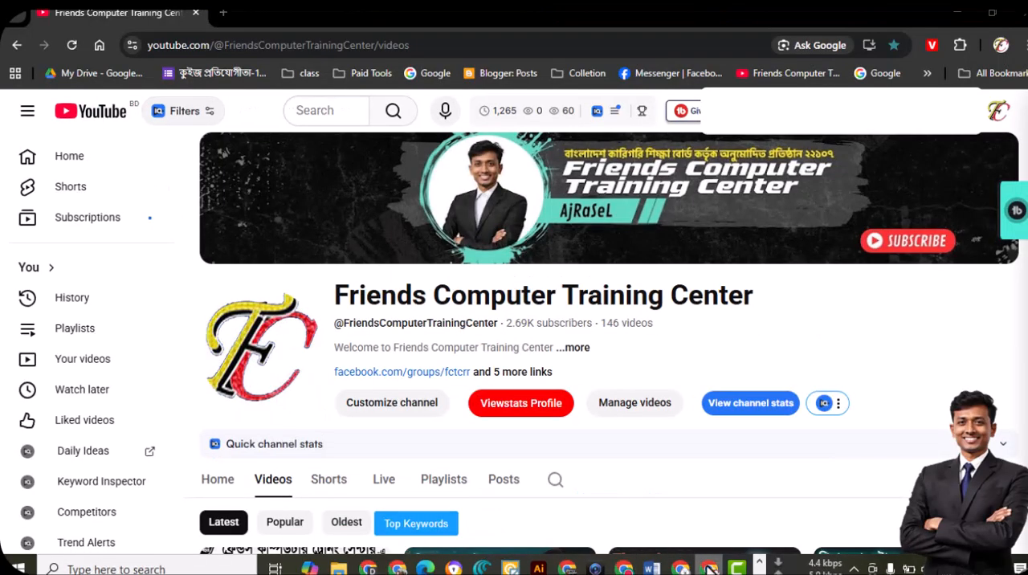
{"action": "left_click", "coordinate": [709, 567]}
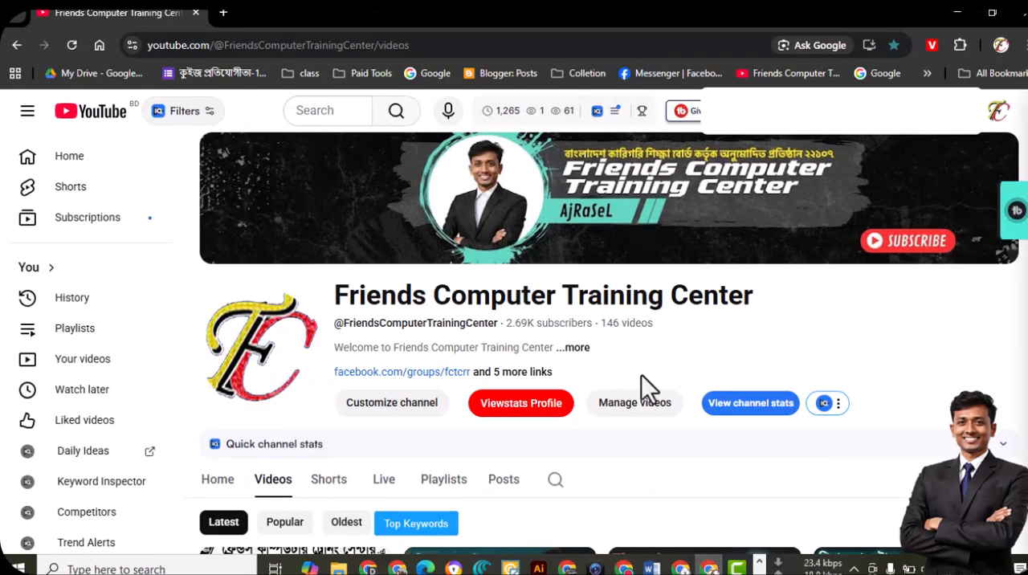